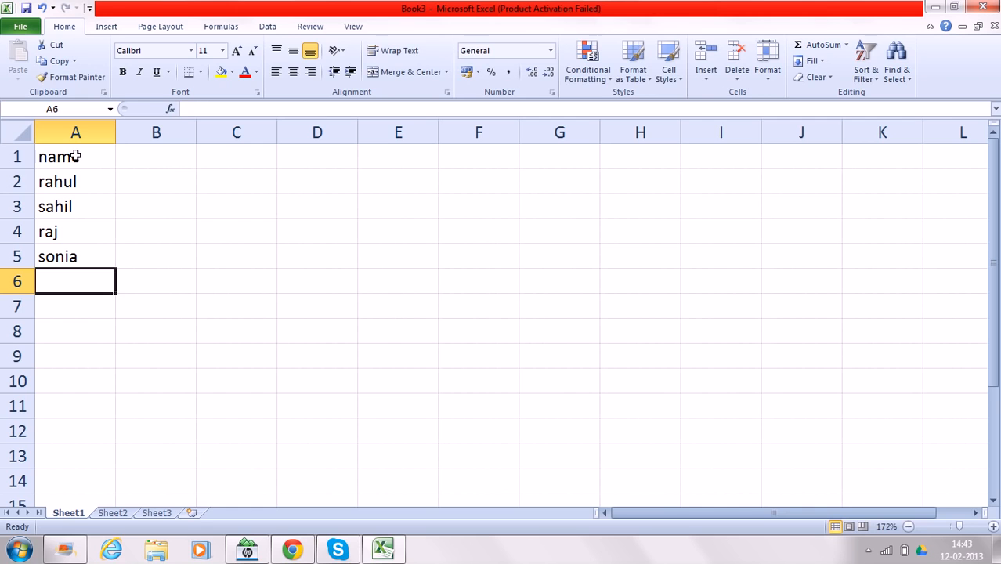
- Extend the name list in column A by entering two more lowercase first names in A6 and A7
text(pooja)
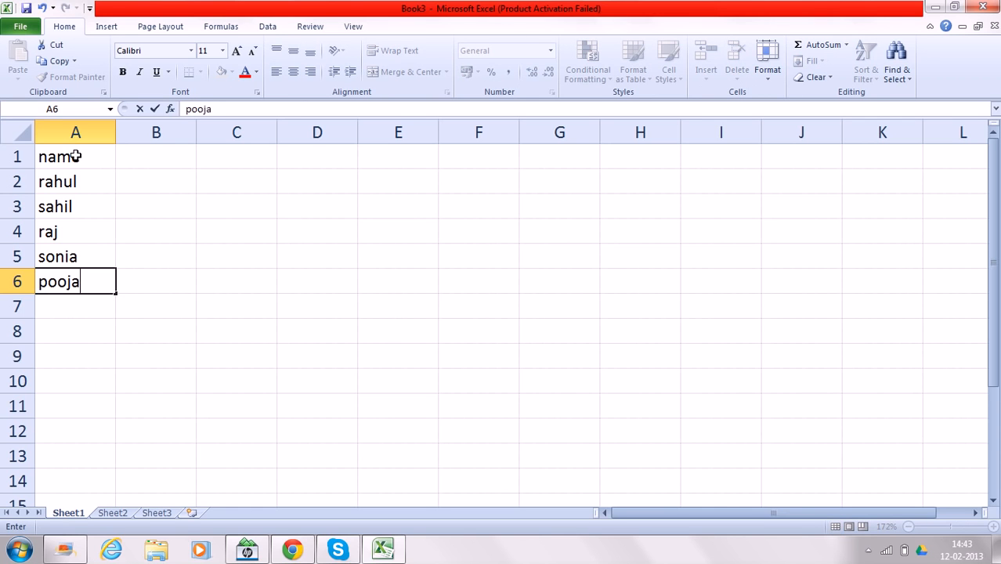
key(Return)
text(ajay)
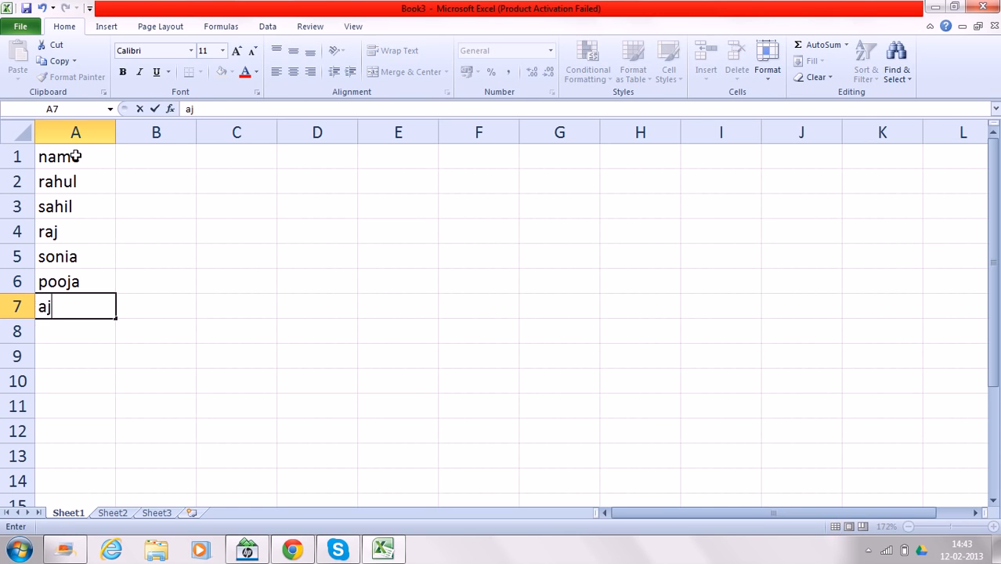
key(Return)
key(Right)
key(Right)
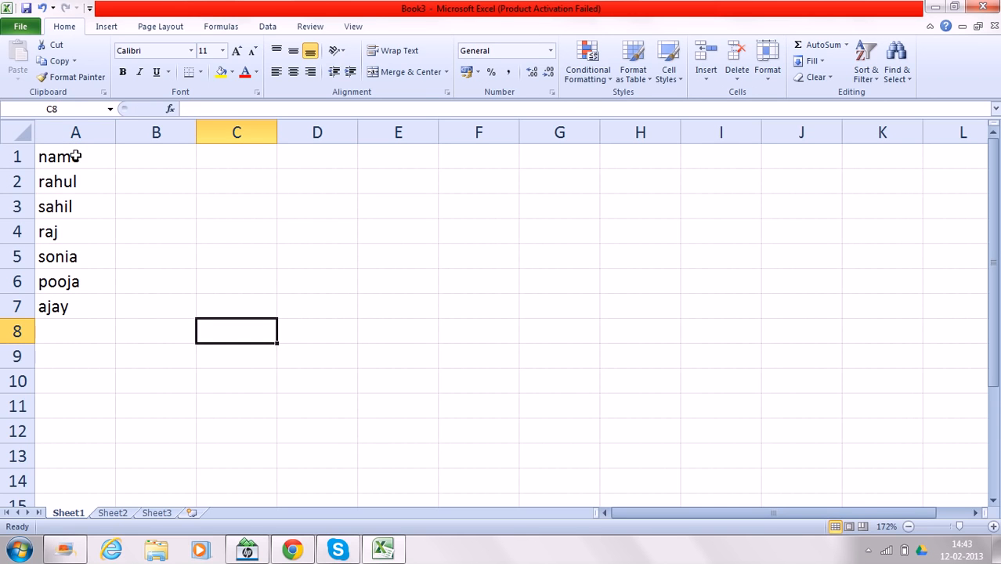
- Enter the formula =UPPER(A1) in C1 to convert the column A header to uppercase
click(971, 526)
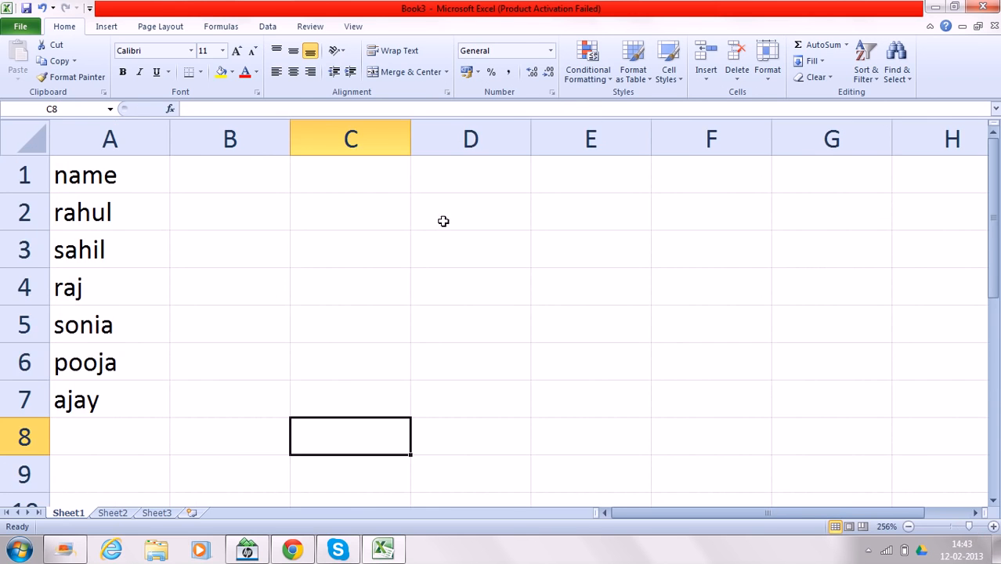
click(348, 173)
drag(146, 173, 138, 406)
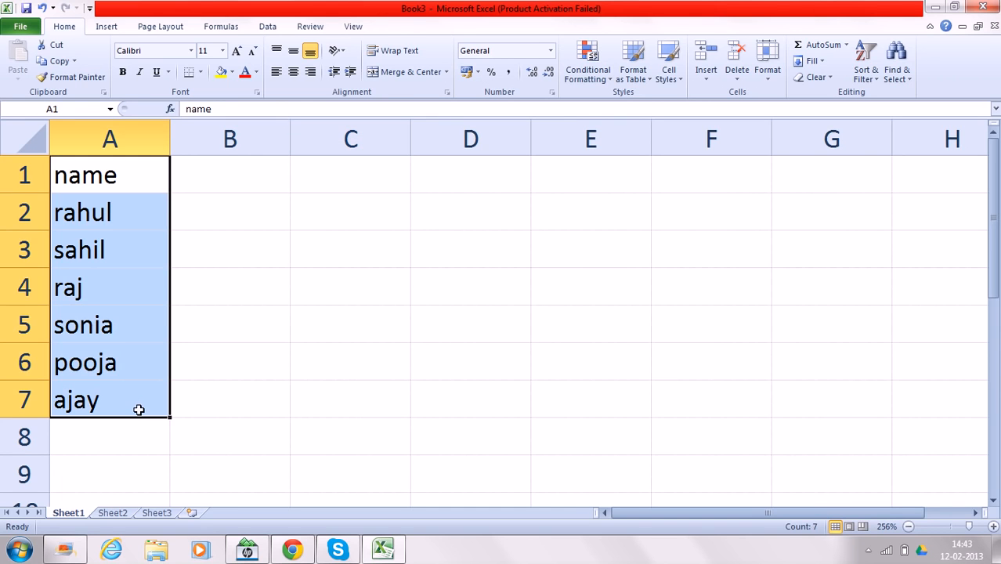
click(334, 173)
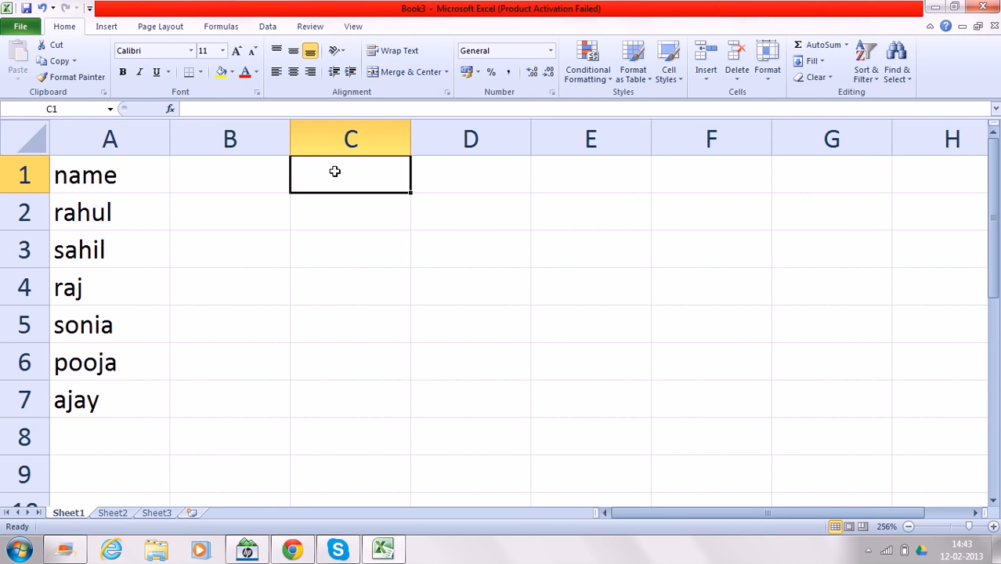
text(=upp)
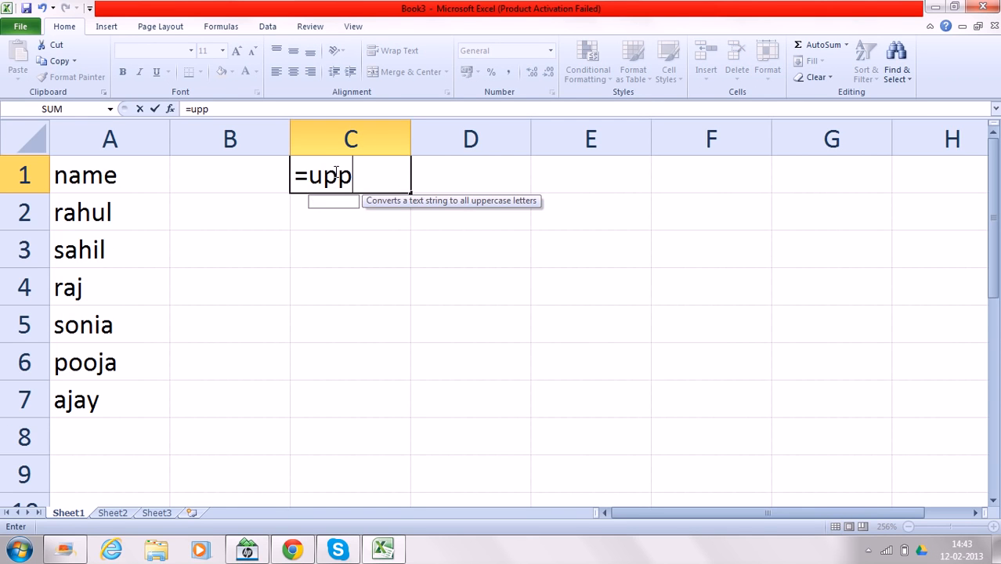
text(er)
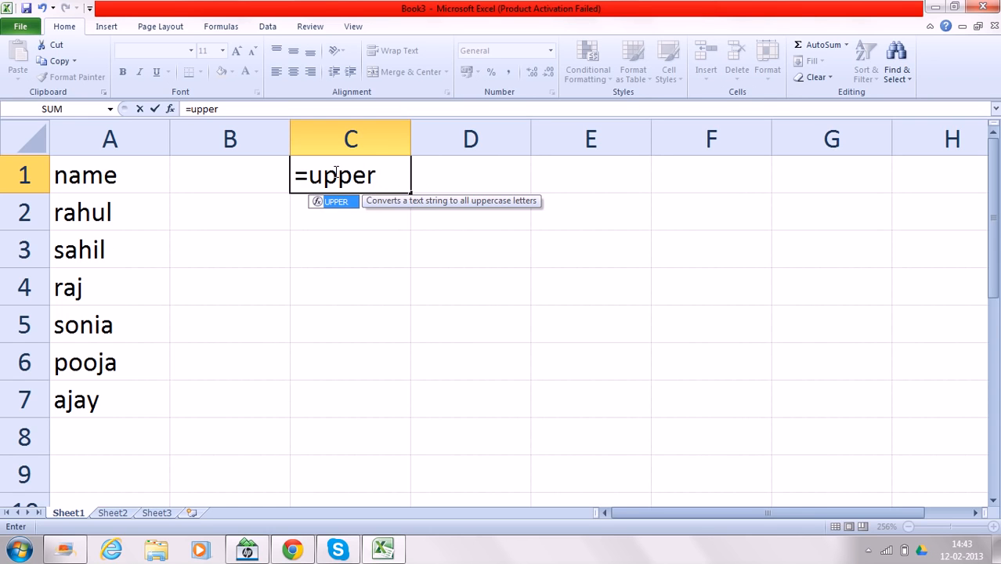
text(()
click(118, 174)
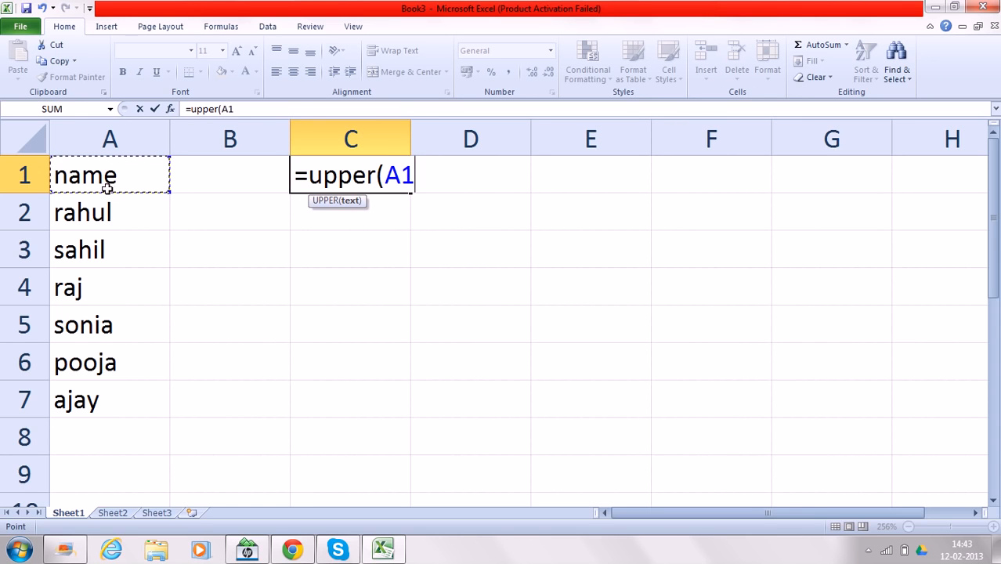
text())
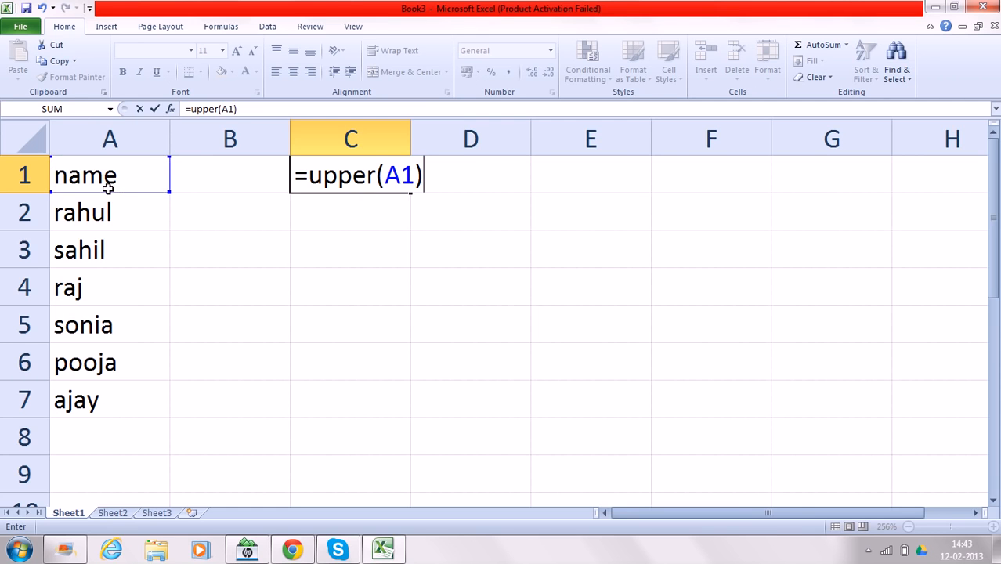
key(Return)
- Fill the uppercase formula from C1 down through C7
click(354, 170)
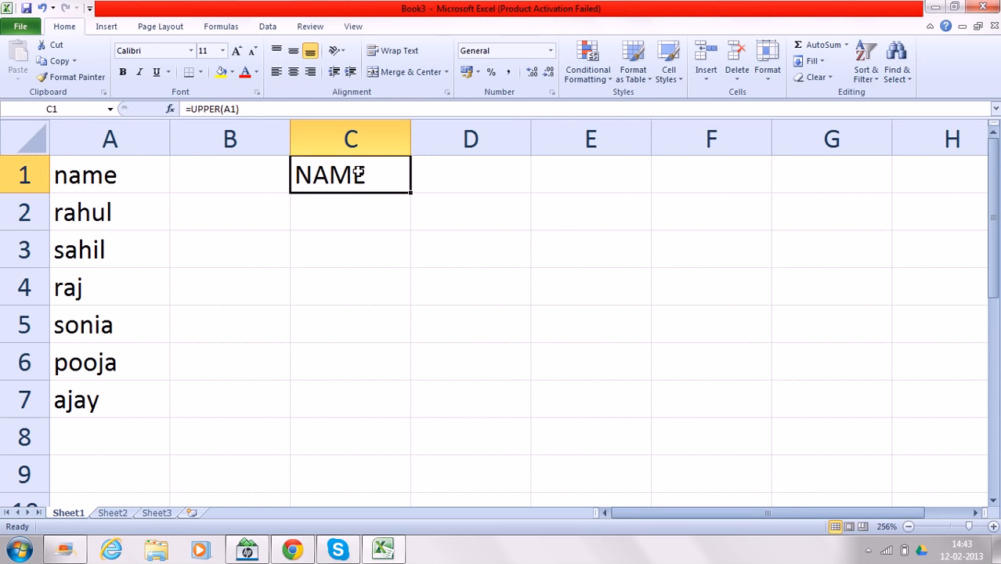
click(415, 195)
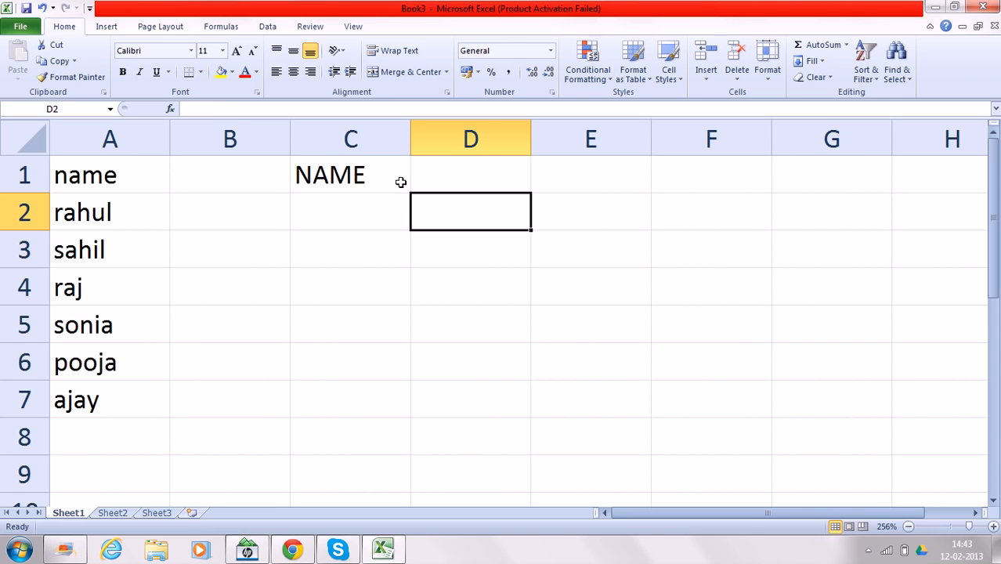
click(398, 181)
drag(409, 191, 407, 414)
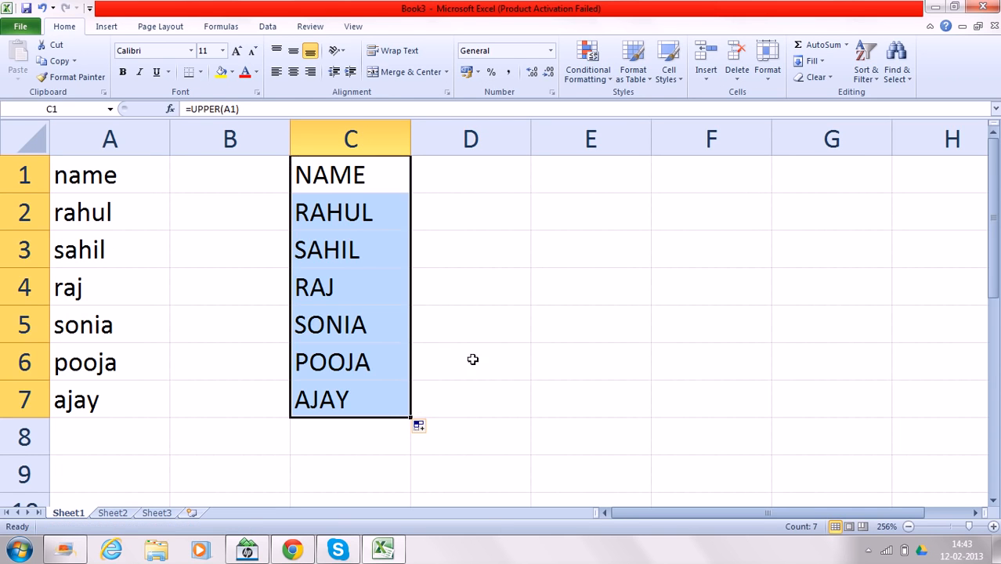
- Enter the formula =LOWER(C1) in D1 to convert the uppercase header to lowercase
click(494, 167)
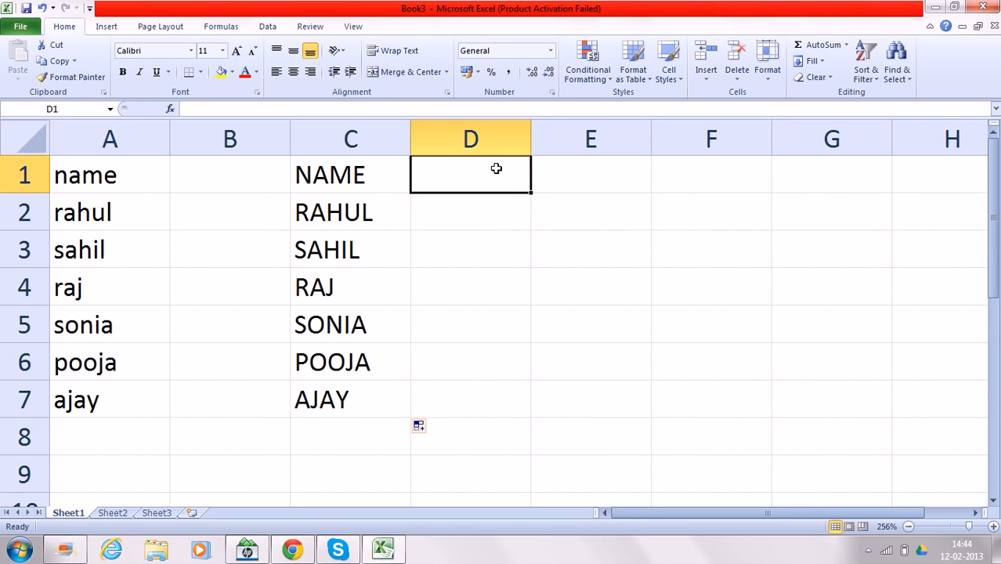
text(=lo)
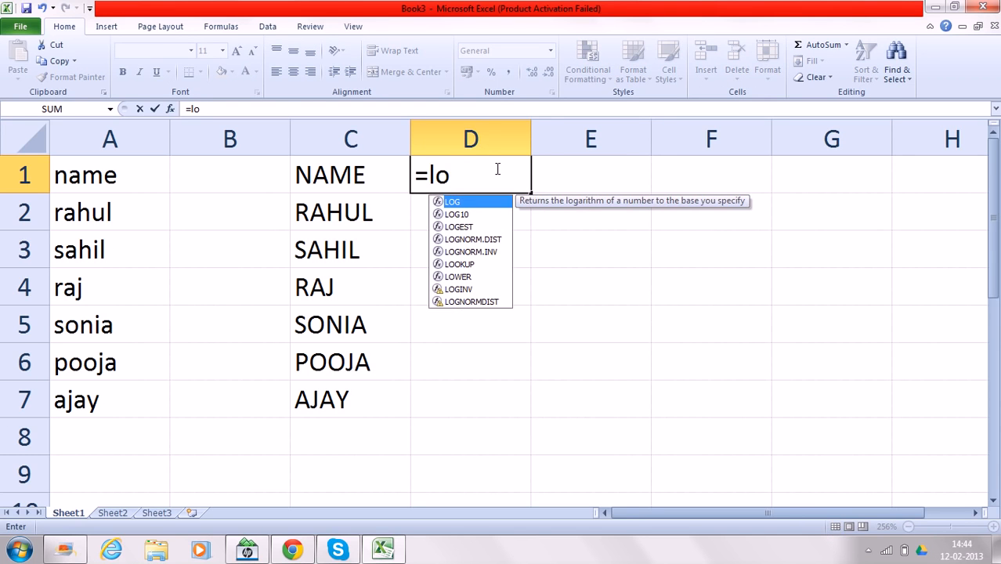
text(wer)
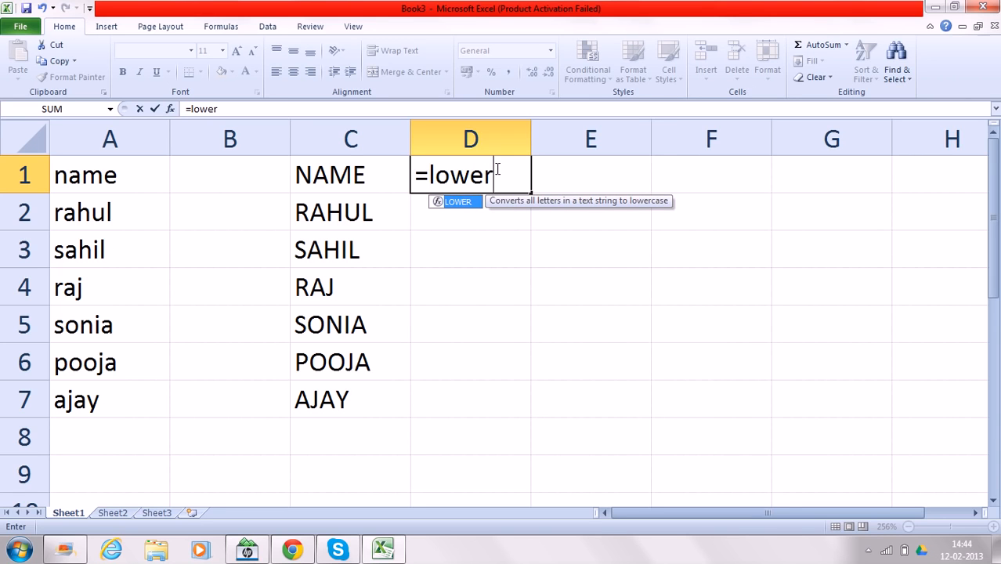
text(()
click(335, 170)
text())
key(Return)
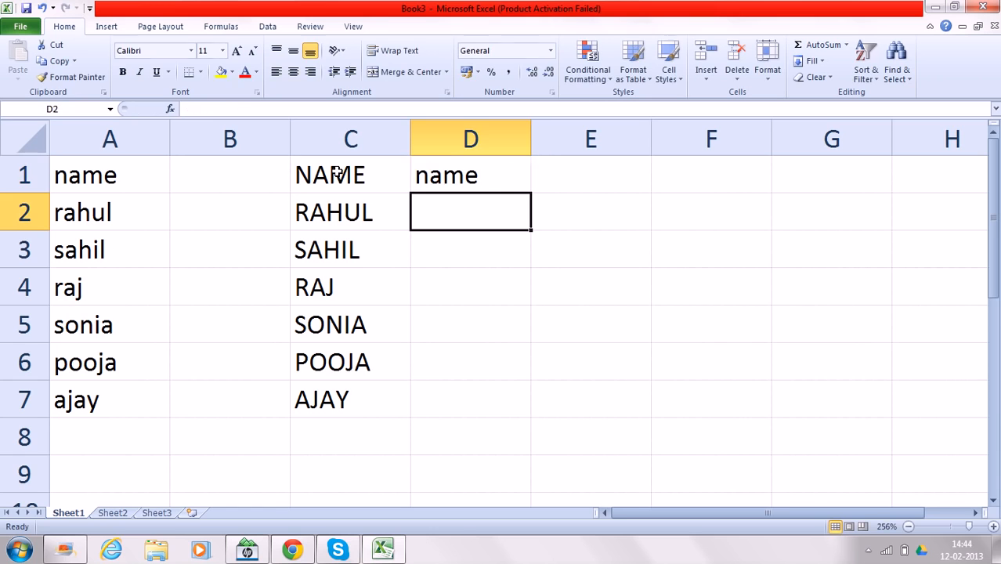
- Fill the lowercase formula from D1 down through D7
click(498, 178)
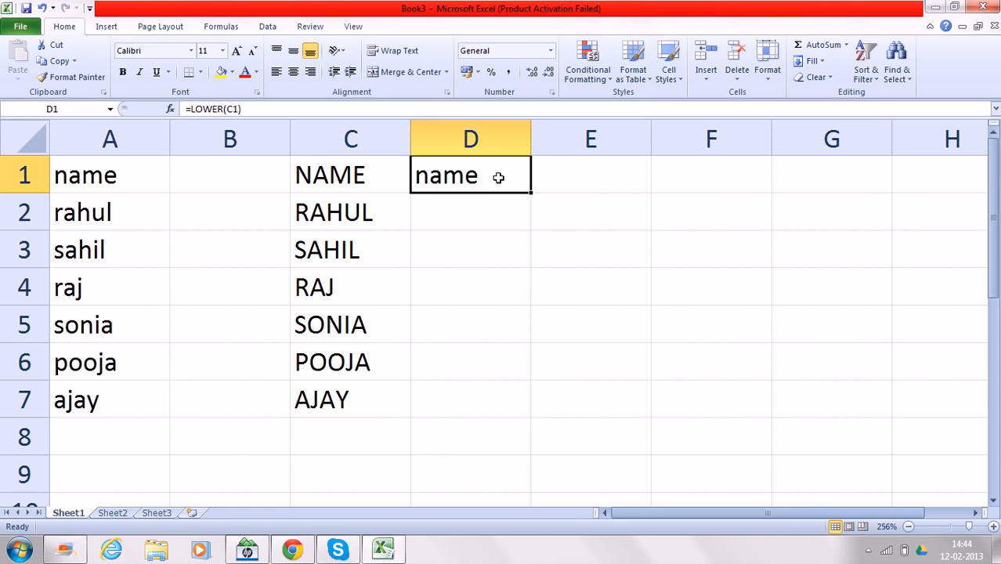
key(shift+Down)
key(shift+Down)
key(shift+Down)
key(shift+Down)
key(shift+Down)
key(shift+Down)
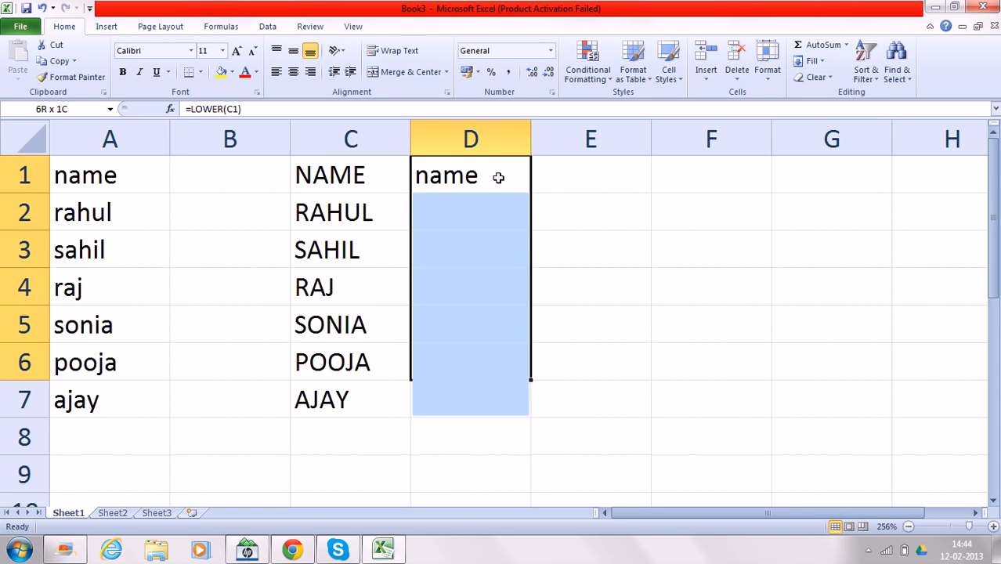
key(ctrl+d)
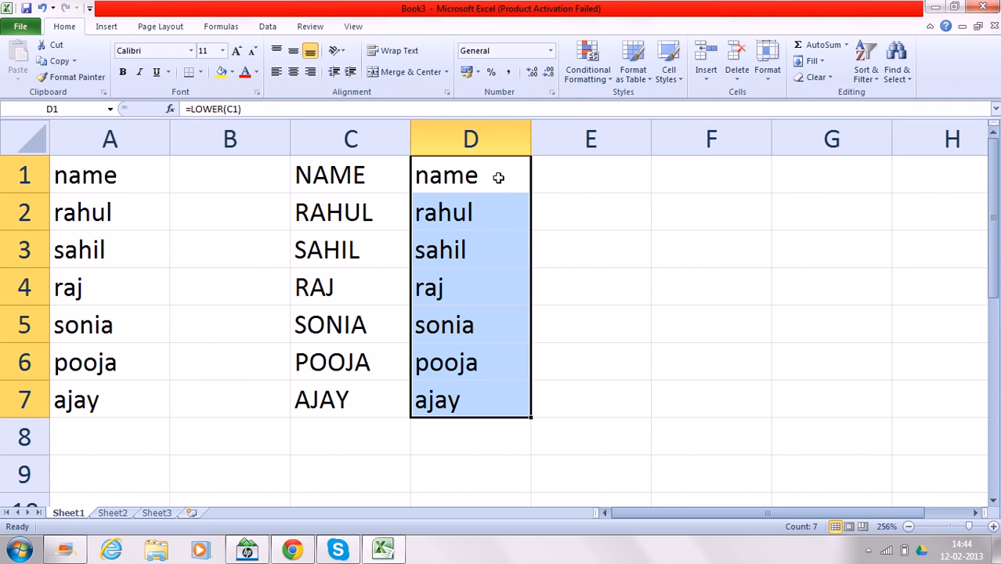
- Enter the formula =PROPER(C1) in E1 to capitalise only the first letter of the header
click(562, 184)
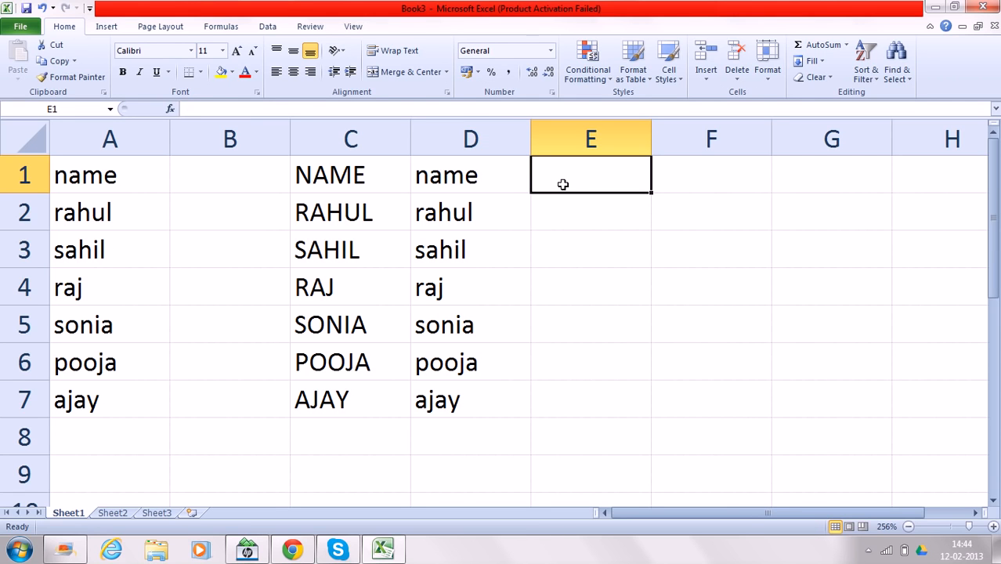
text(=proper)
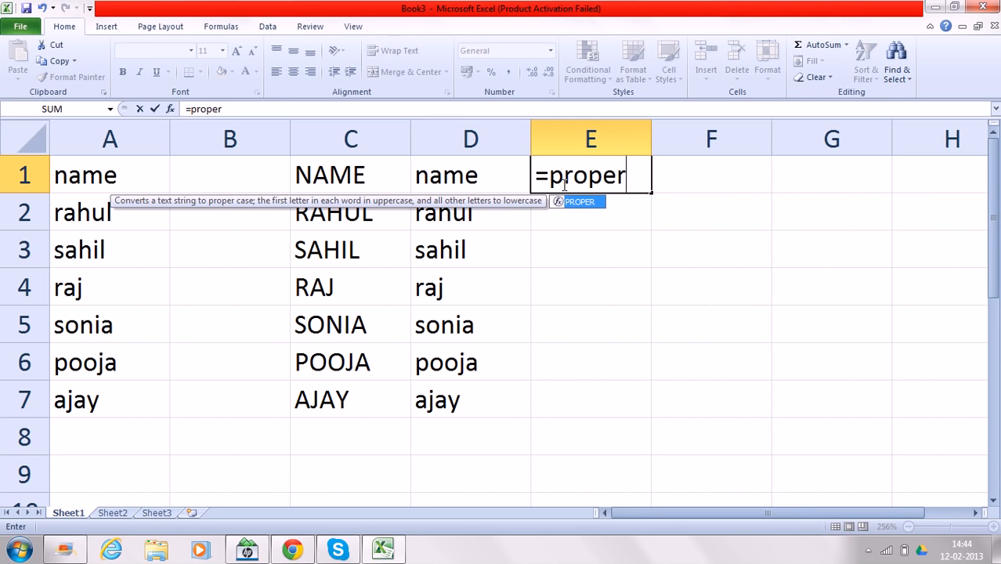
text(()
click(386, 174)
text())
key(Return)
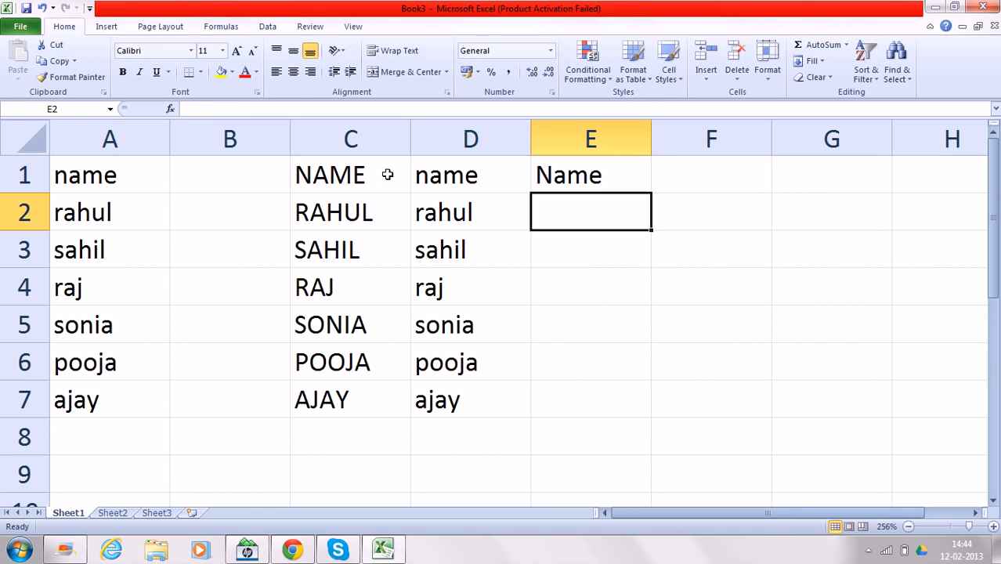
- Fill the proper-case formula from E1 down through E7
key(Up)
key(shift+Down)
key(shift+Down)
key(shift+Down)
key(shift+Down)
key(shift+Down)
key(shift+Down)
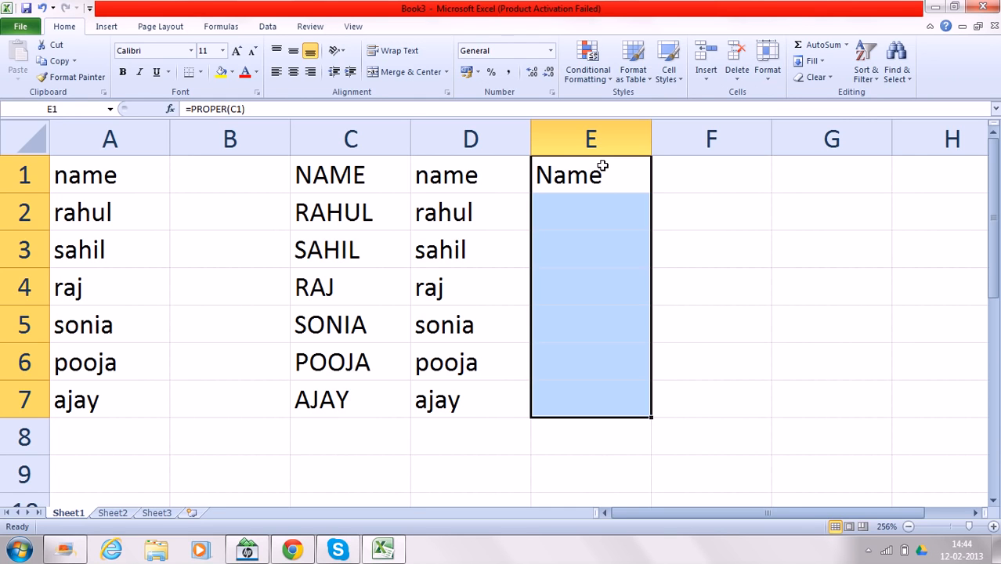
key(ctrl+d)
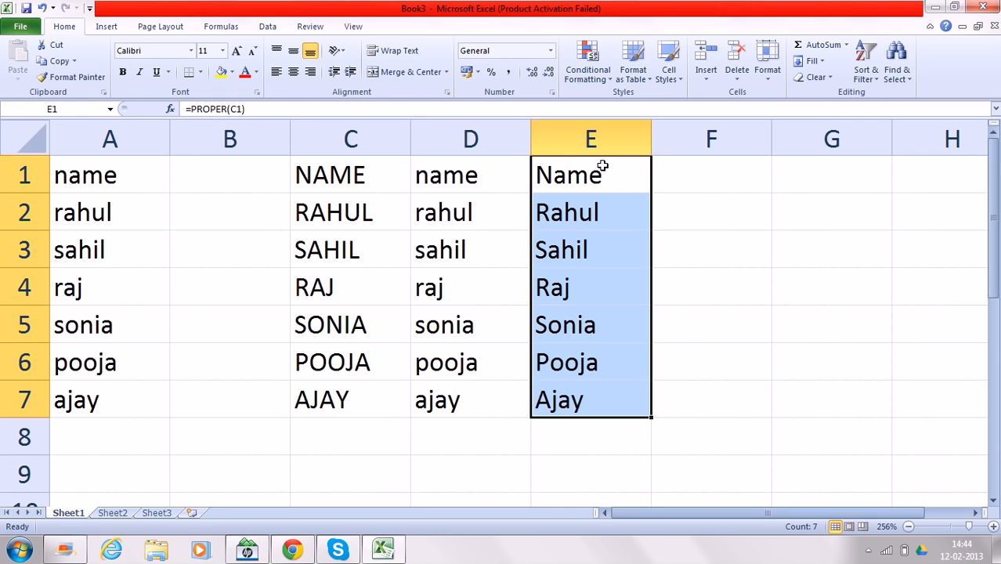
click(728, 172)
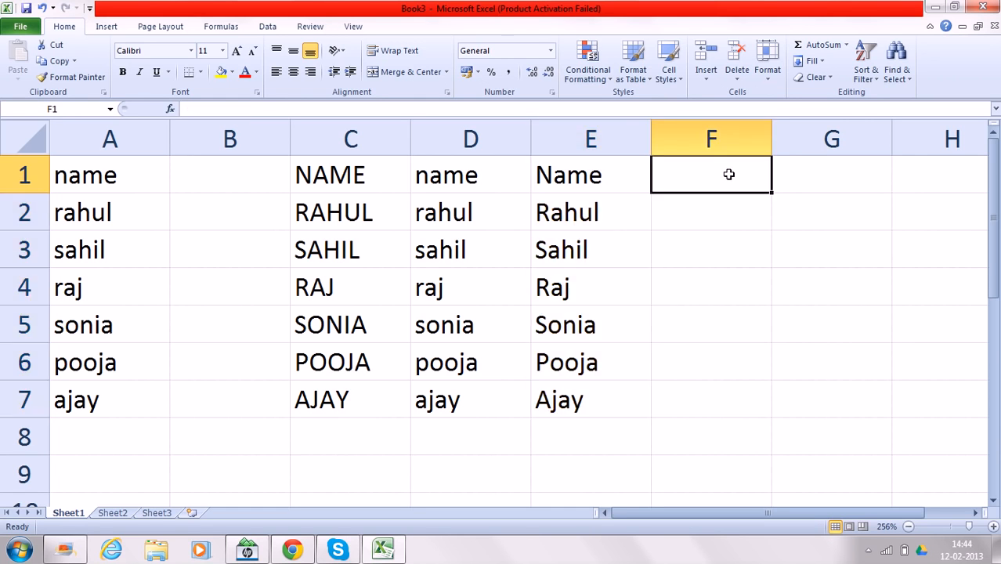
click(373, 184)
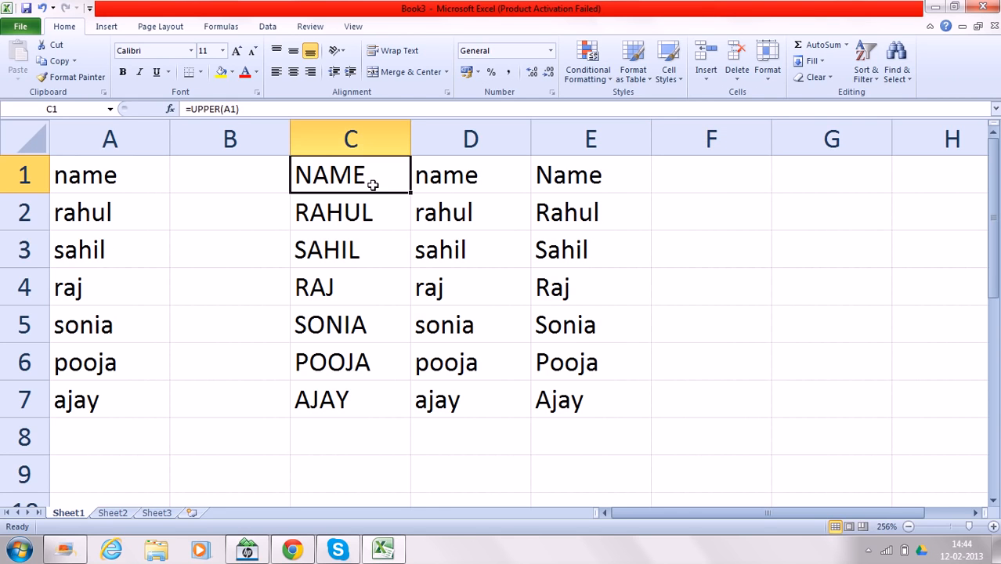
click(466, 195)
click(571, 184)
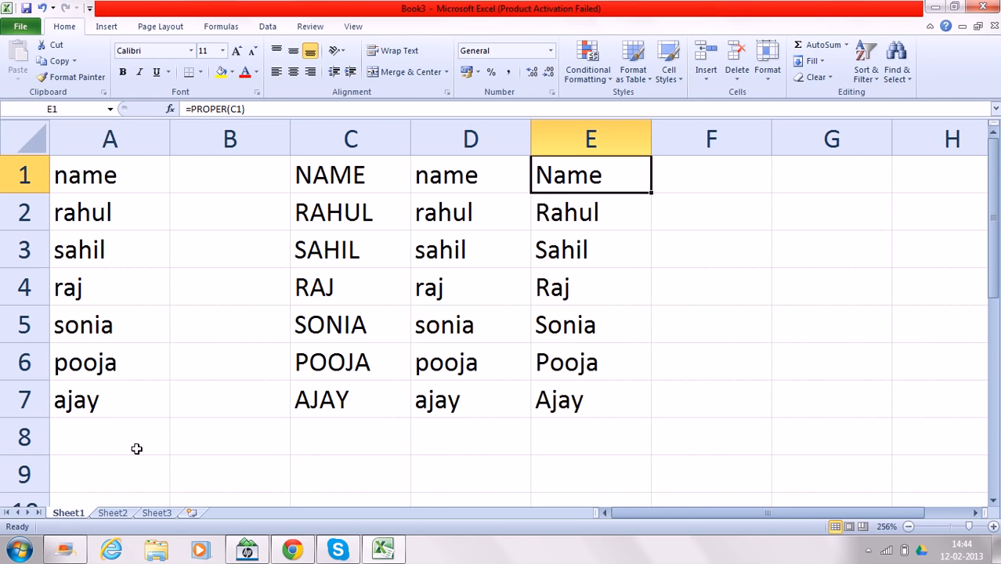
- Enter two lowercase full names in A11 and A12, with extra spaces between first name and surname in A12
click(111, 483)
key(Down)
key(Down)
key(Down)
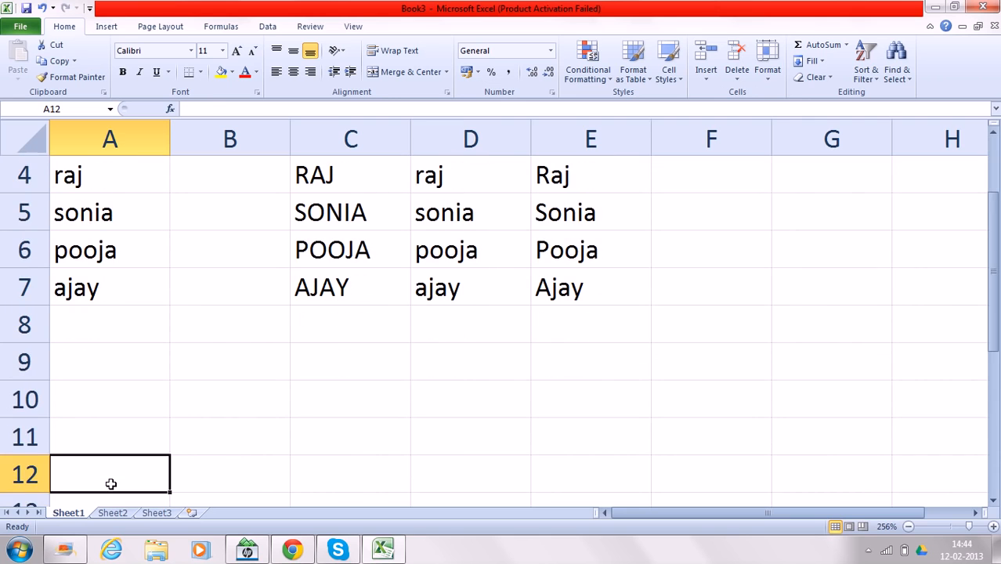
click(100, 440)
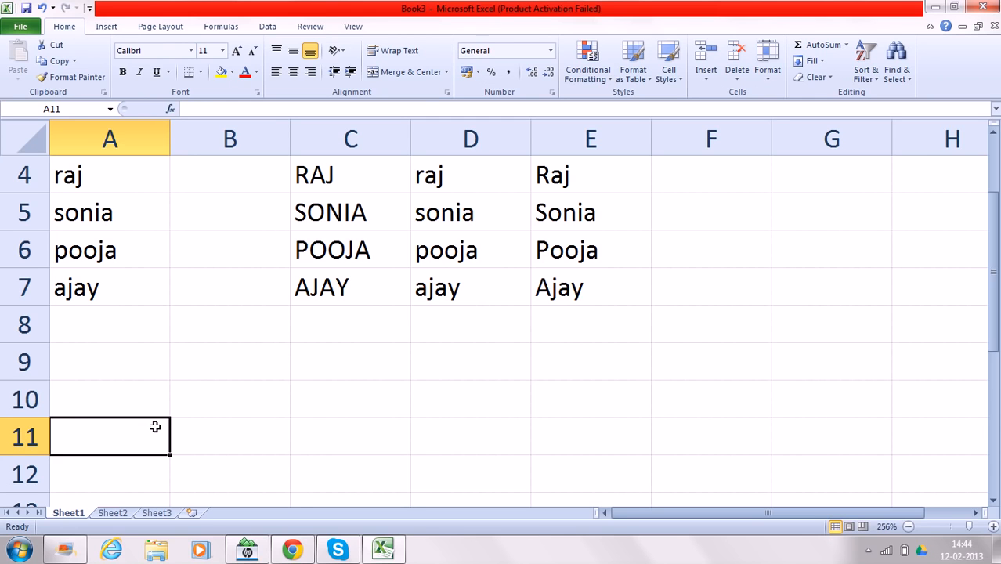
text(sah)
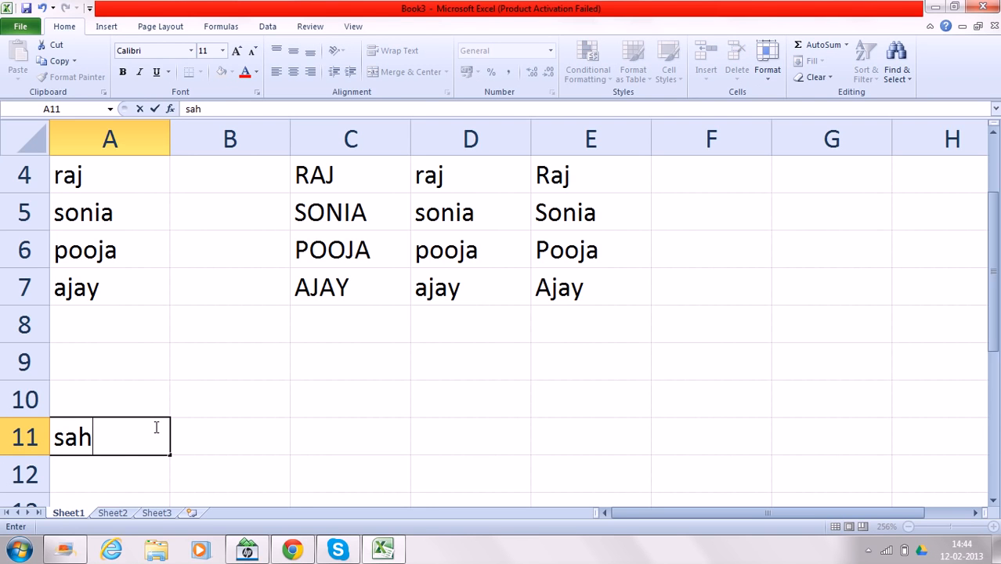
text(il kapoor)
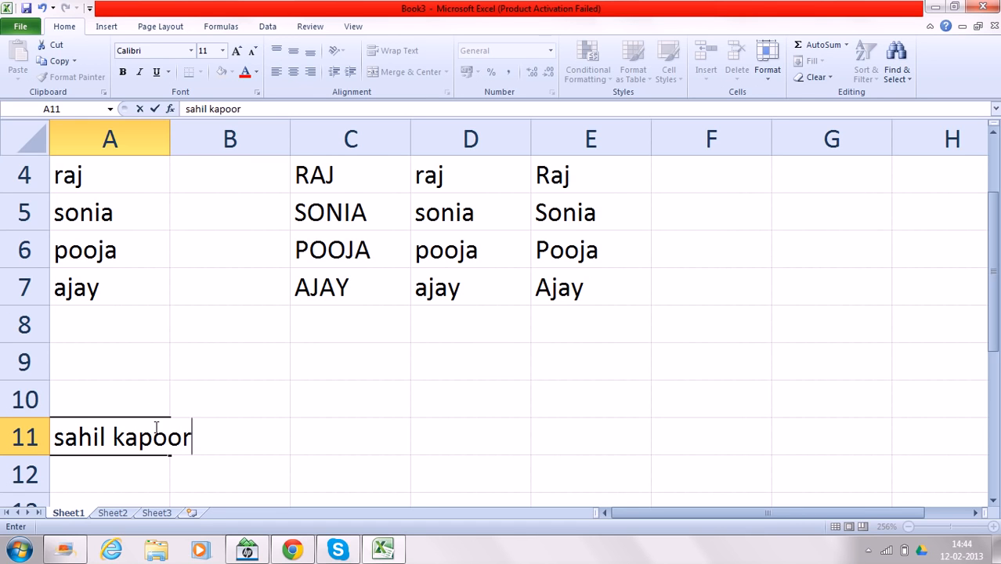
key(Return)
text(ajay )
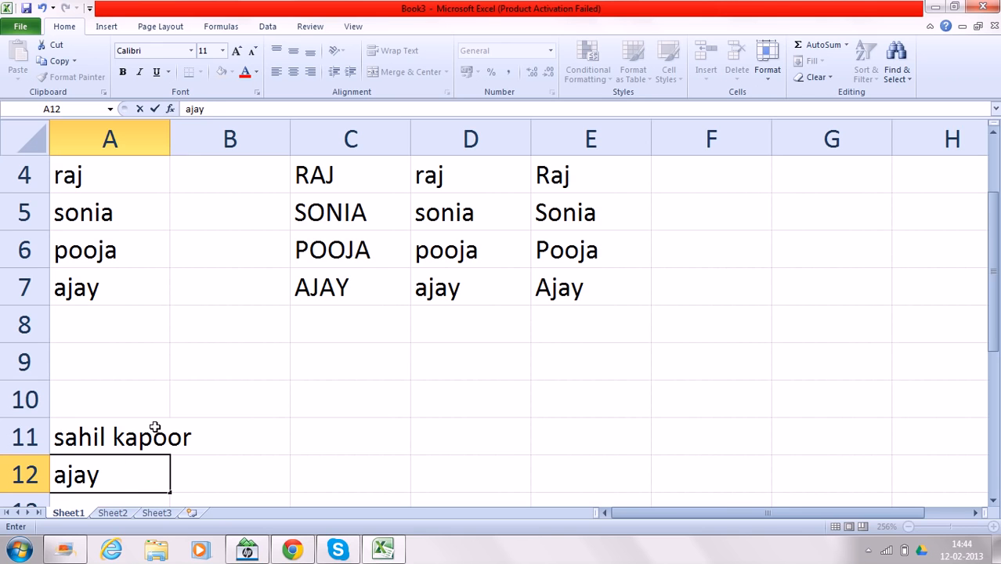
text(  garg)
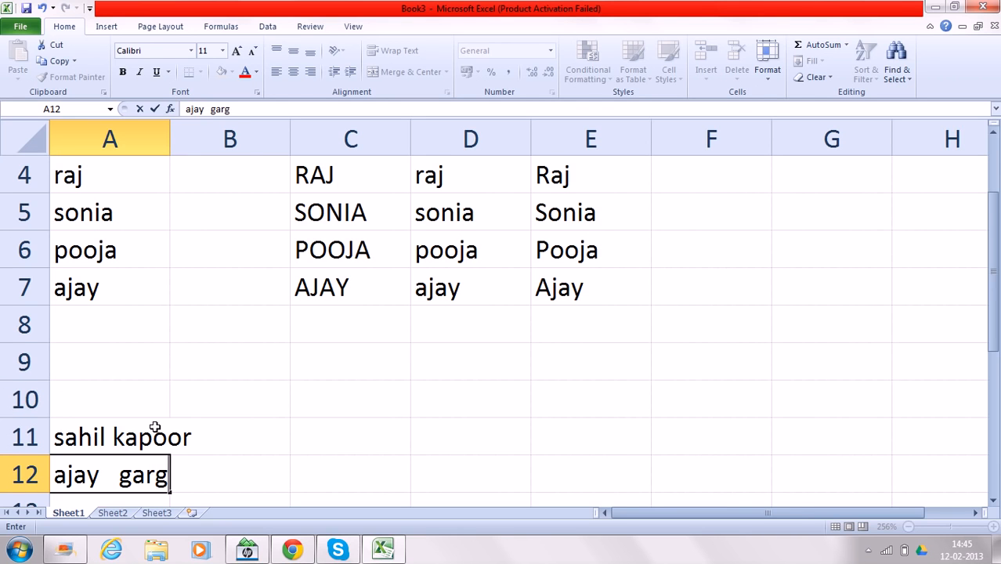
key(Return)
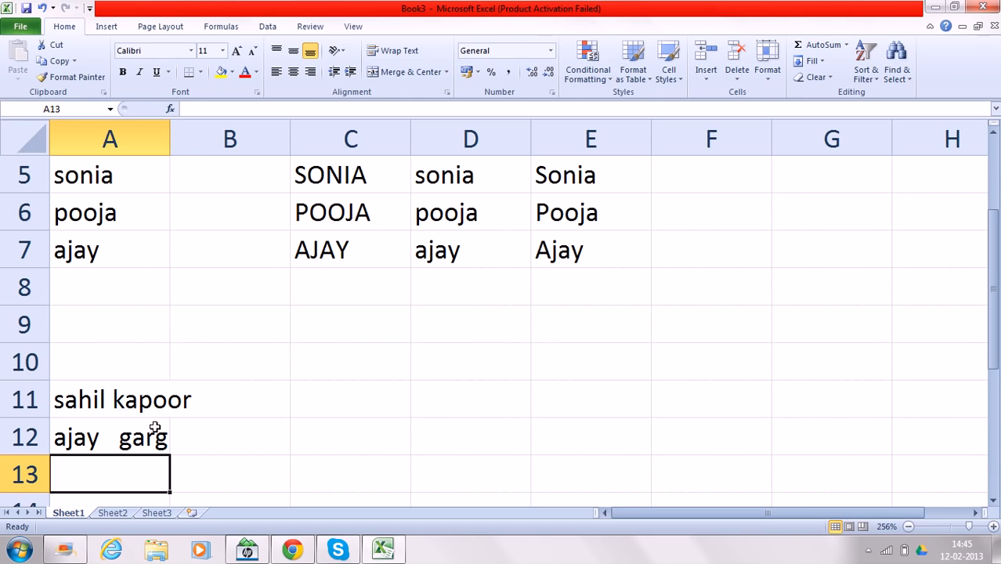
- Enter a third lowercase full name in A13 with two spaces before the surname, and autofit column A's width
text(pooja )
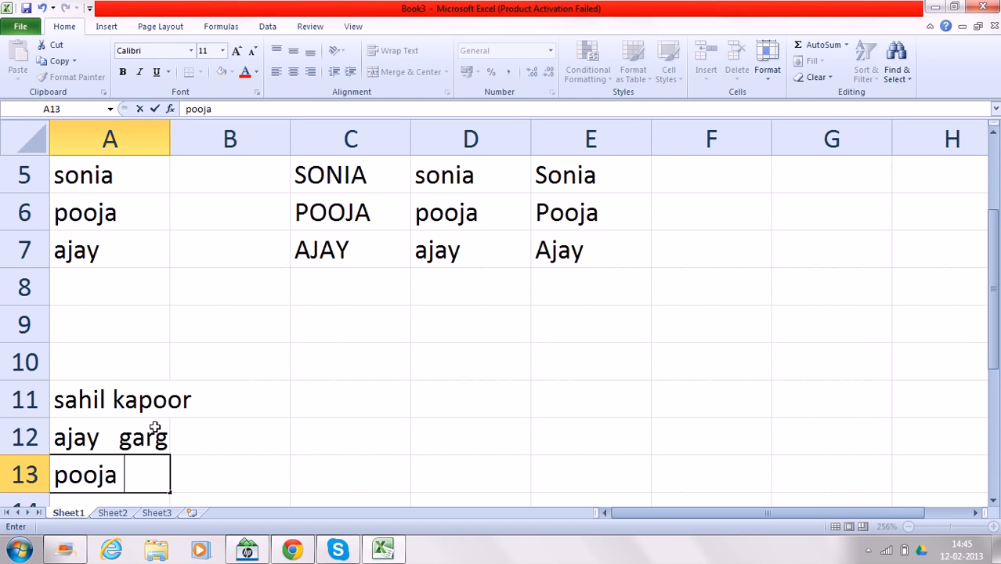
text(bansal)
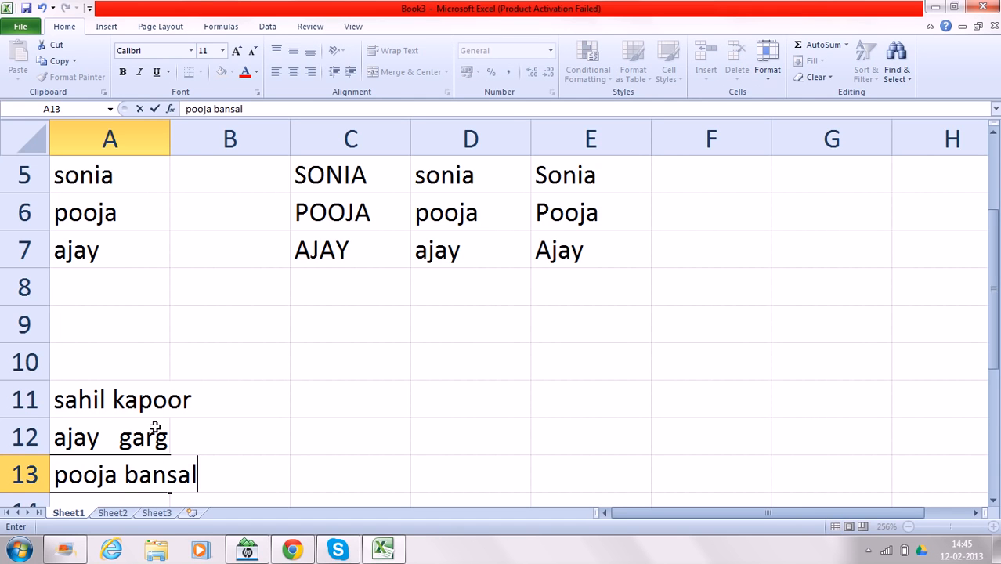
click(125, 474)
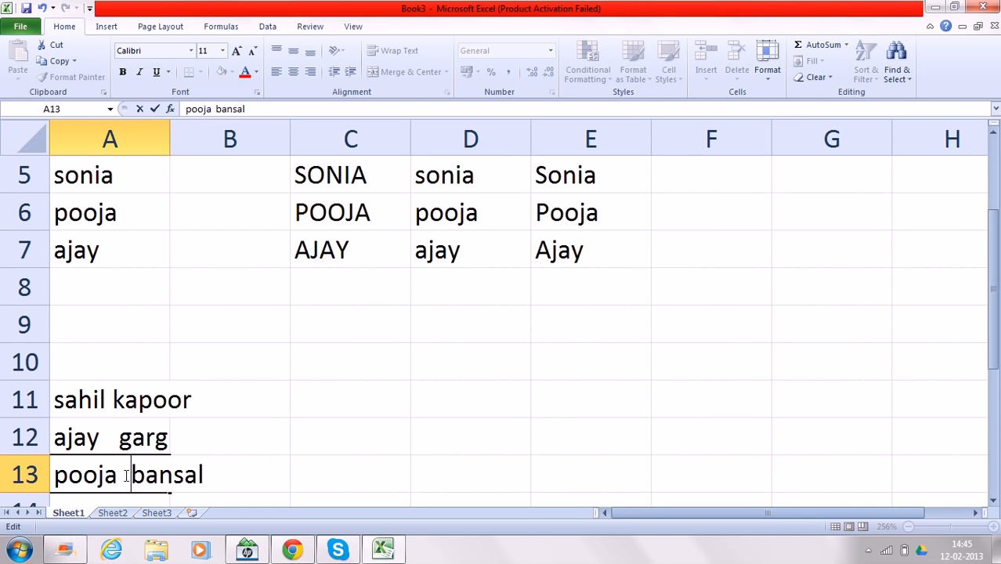
key(Return)
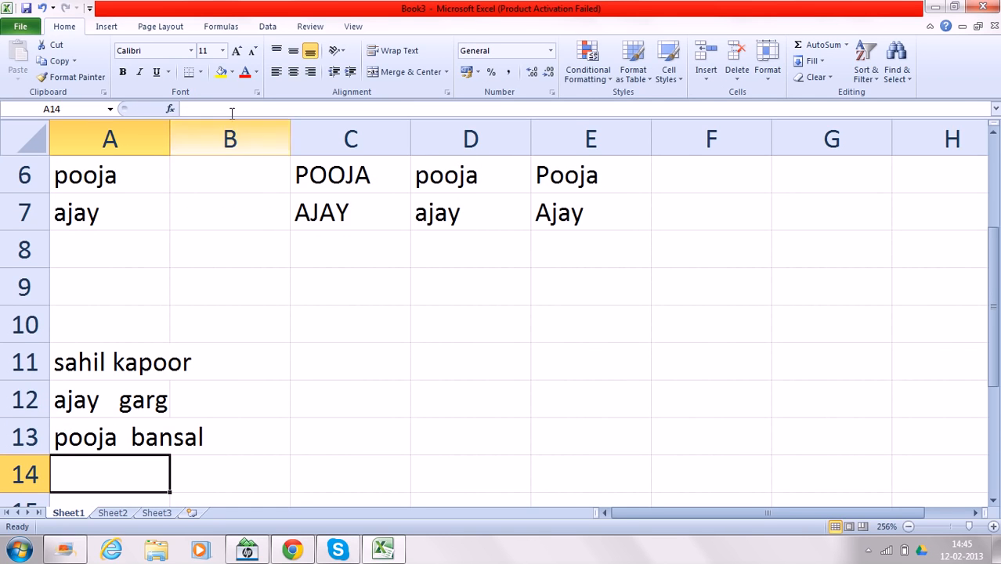
double_click(169, 138)
- Enter the formula =TRIM(A11) in C11 to remove extra spaces from the first full name
click(353, 371)
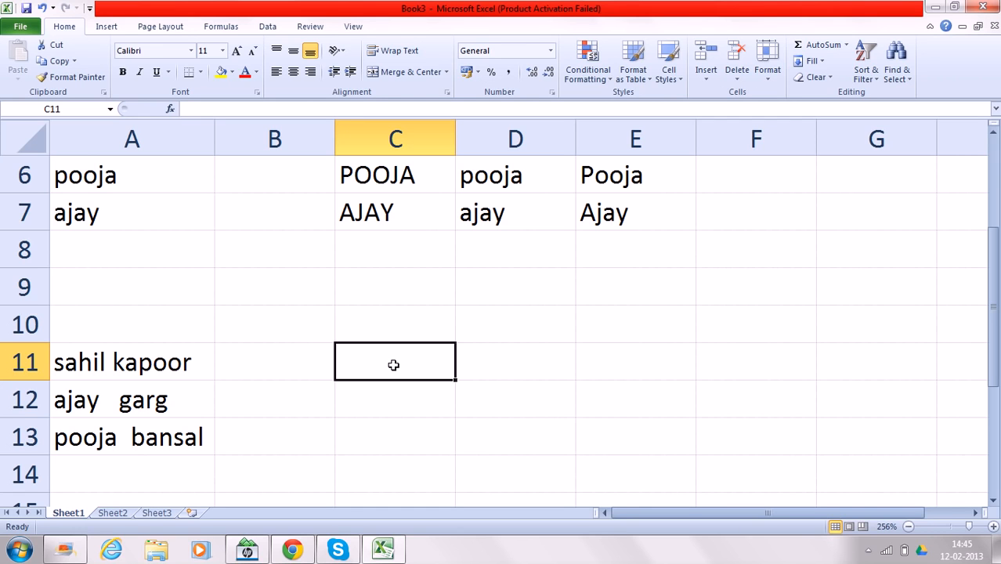
text(=trim)
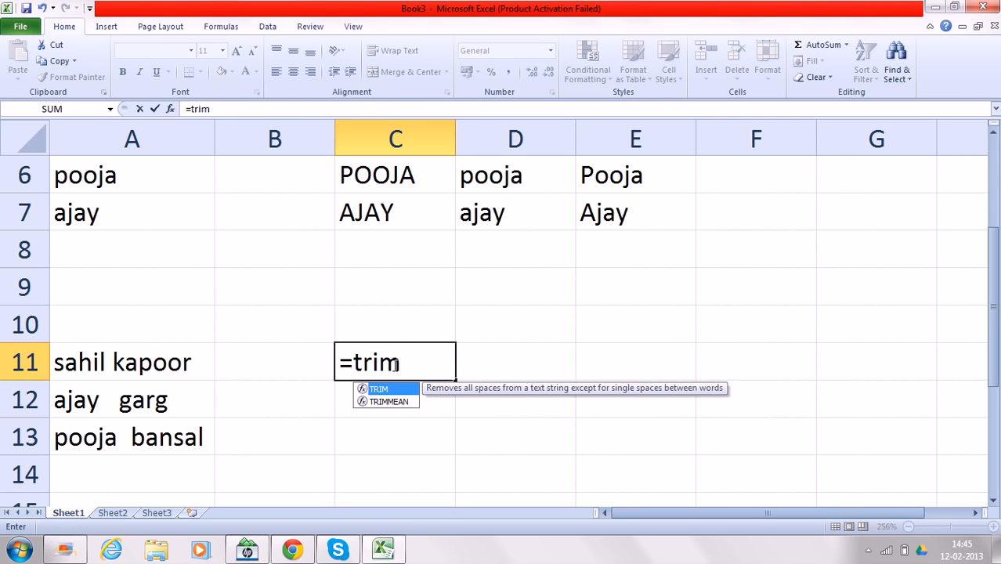
text(()
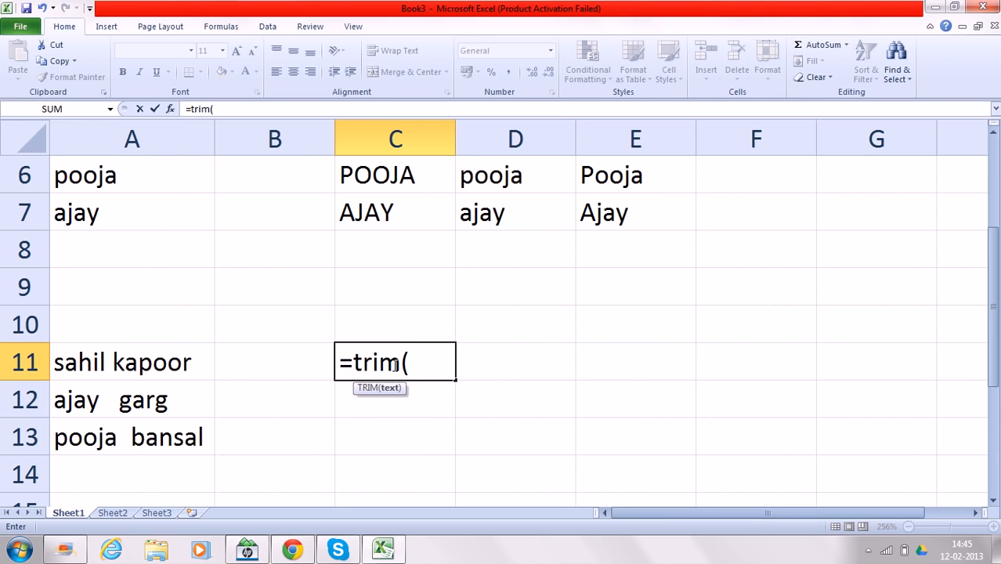
click(161, 361)
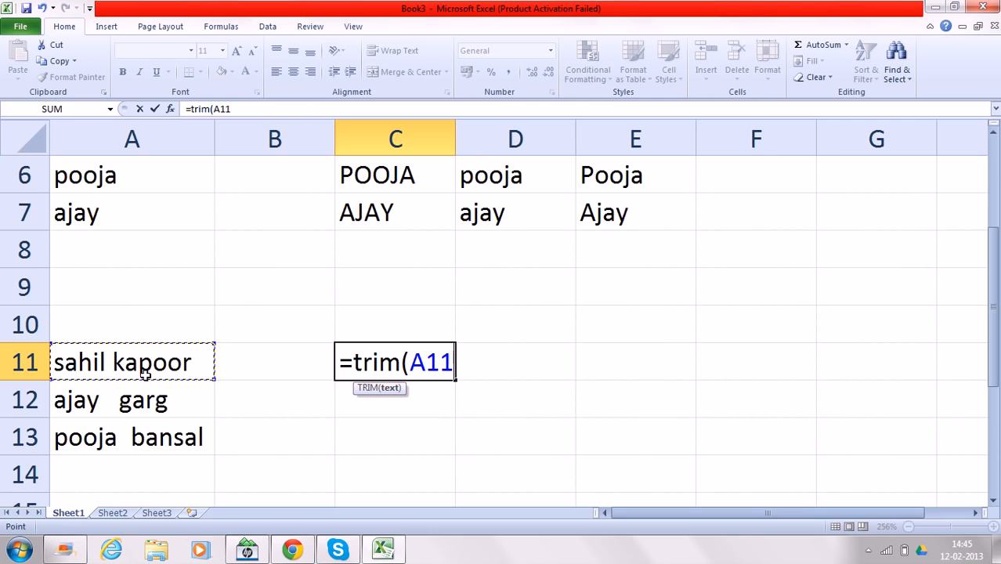
text())
key(Return)
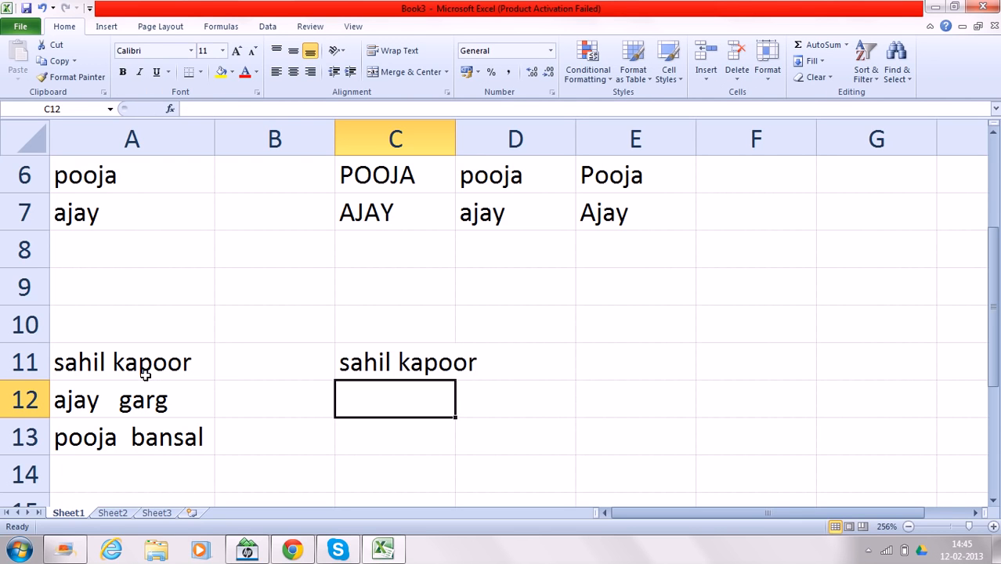
- Fill the TRIM formula from C11 down through C13 and autofit column C's width
key(Up)
key(shift+Down)
key(shift+Down)
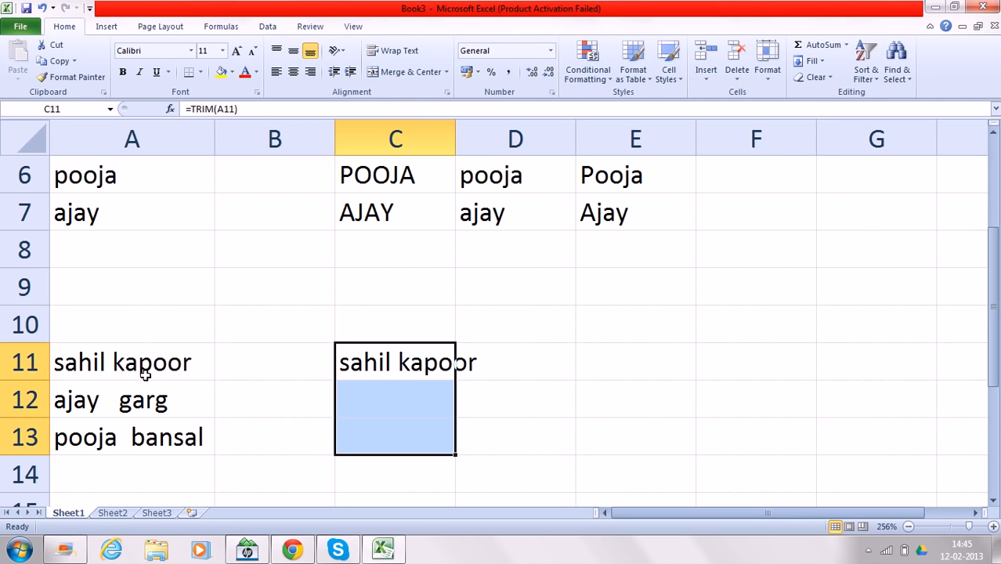
key(ctrl+d)
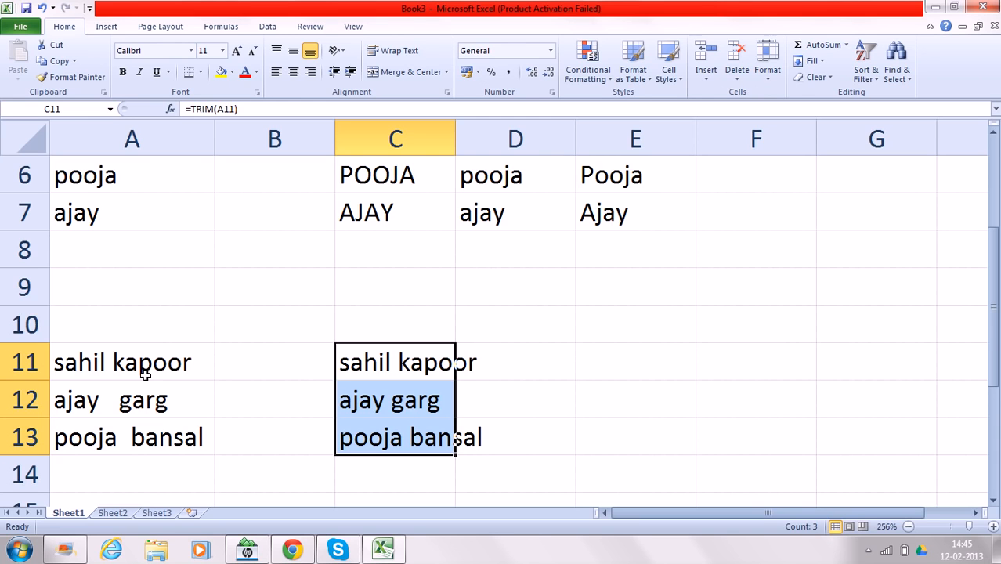
drag(453, 137, 453, 137)
double_click(452, 137)
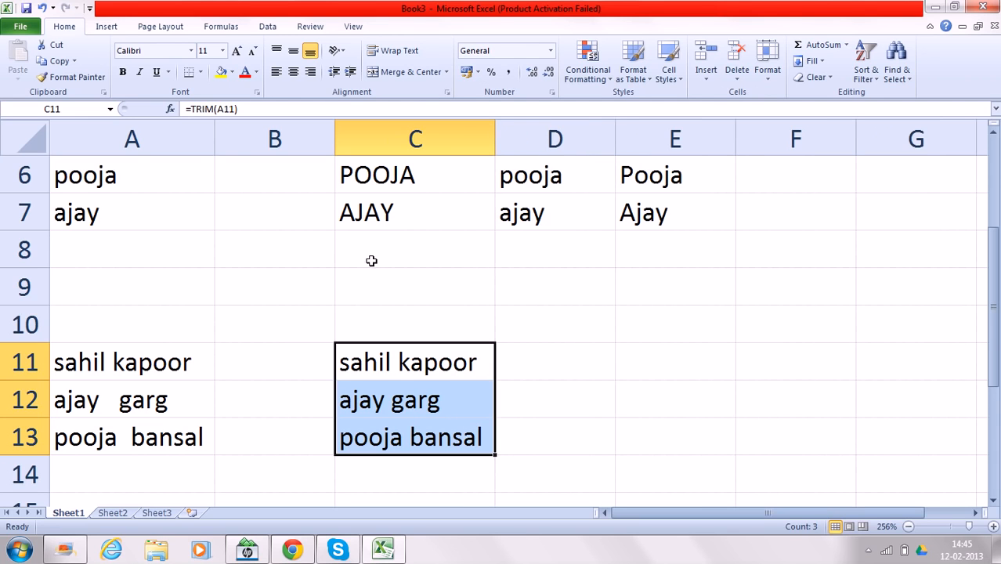
click(397, 362)
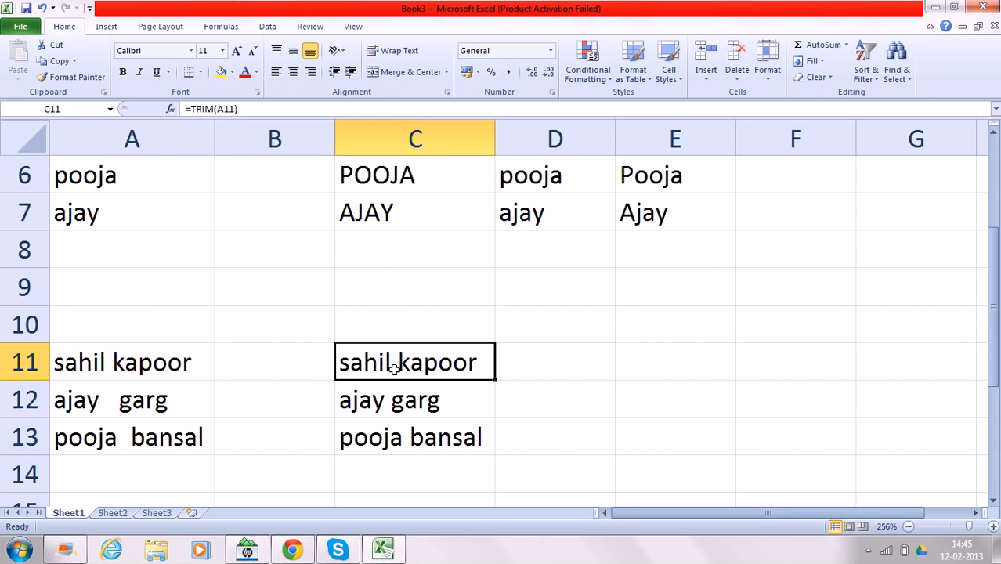
click(380, 398)
click(411, 437)
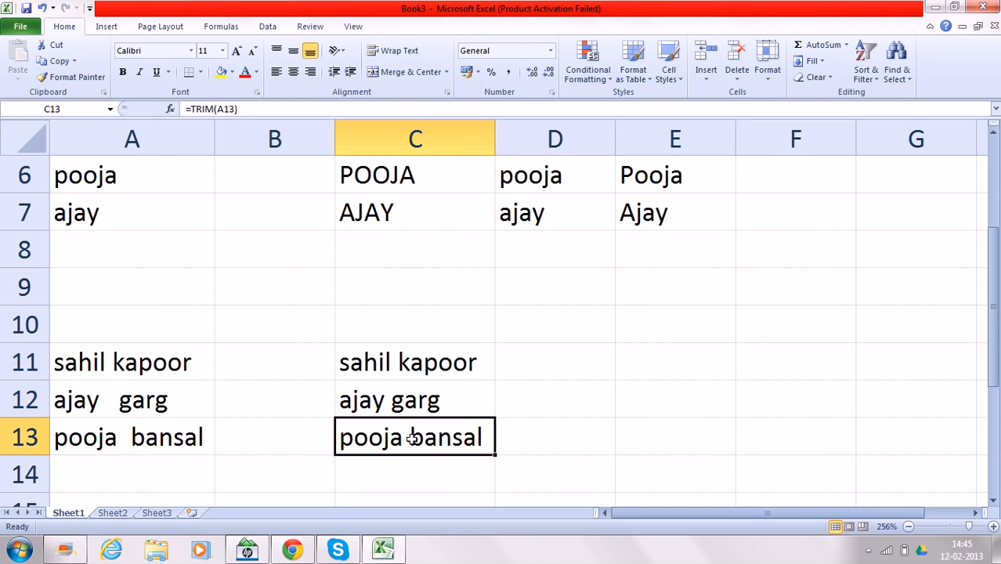
click(545, 378)
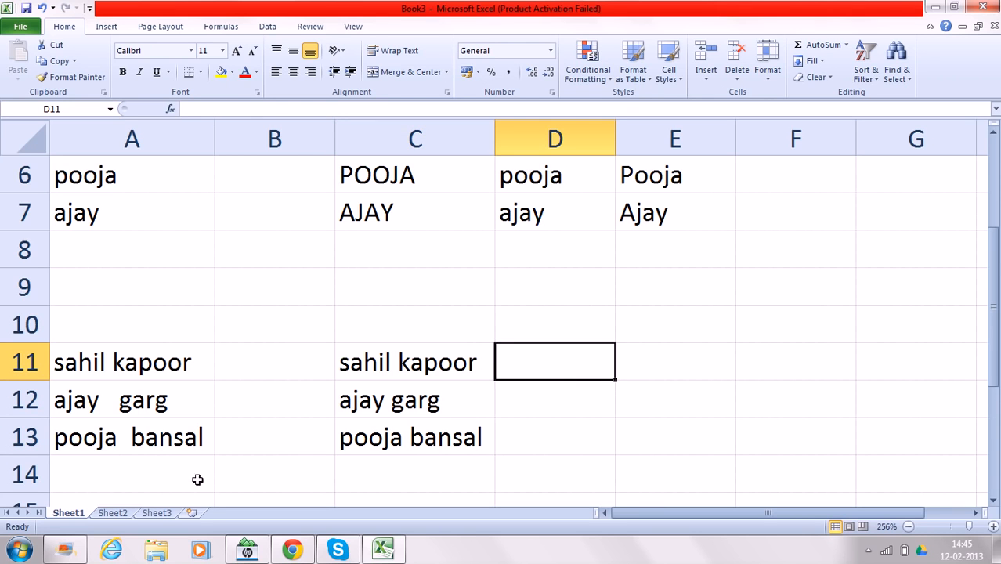
click(172, 498)
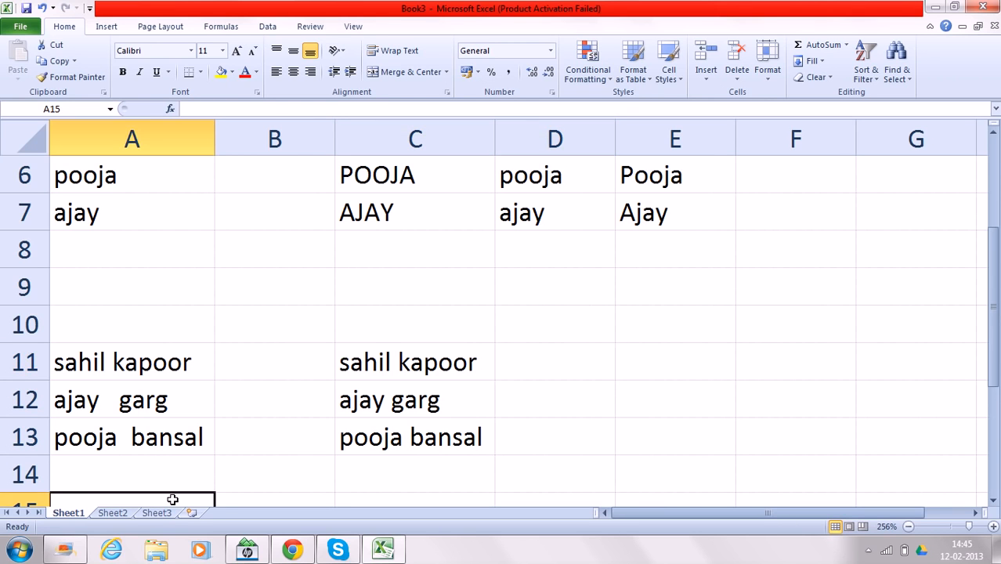
key(Down)
key(Down)
key(Right)
key(Right)
key(Right)
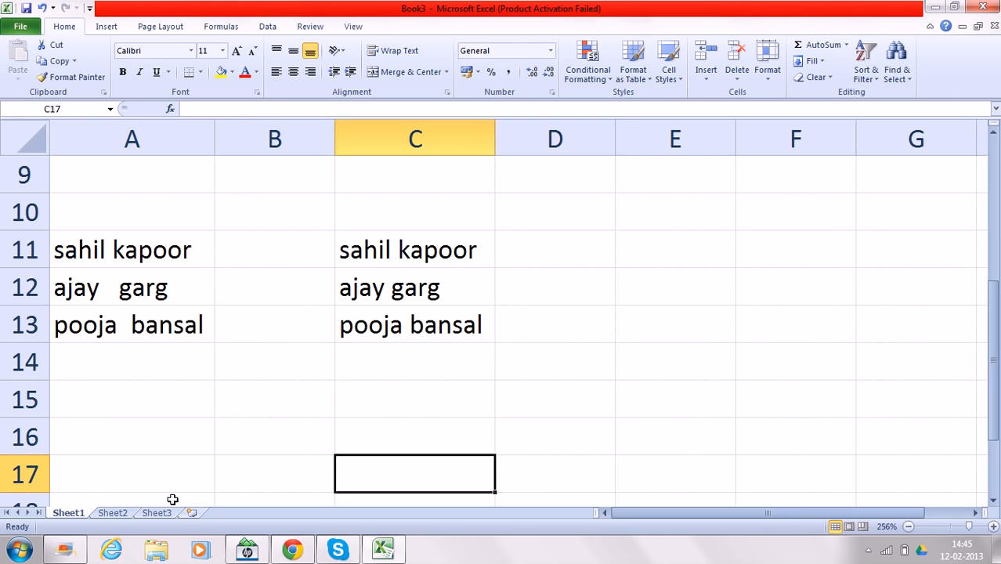
key(Up)
key(Up)
key(Up)
key(Up)
key(Up)
key(Up)
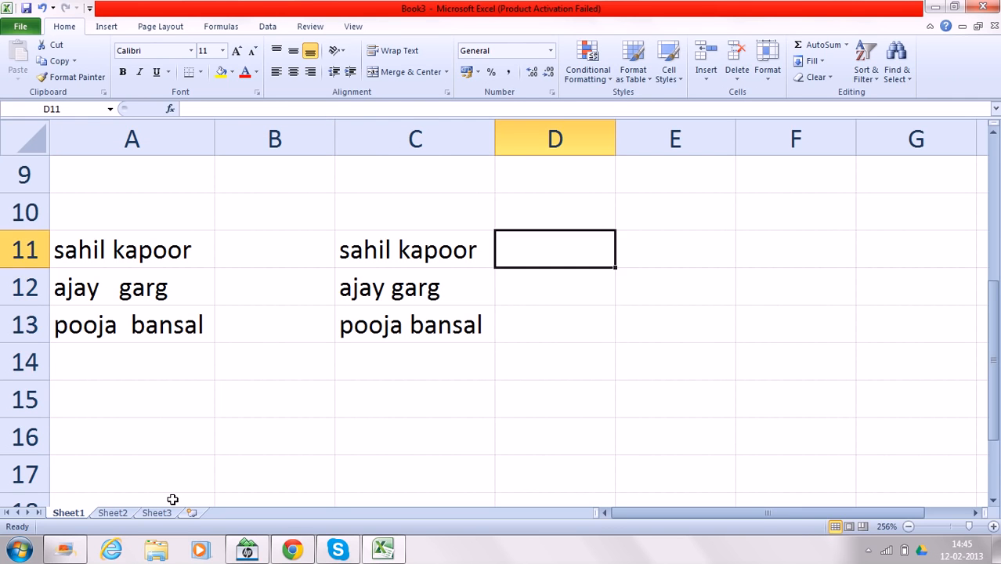
key(Right)
key(Right)
key(Down)
key(Down)
key(Down)
key(Down)
key(Down)
key(Down)
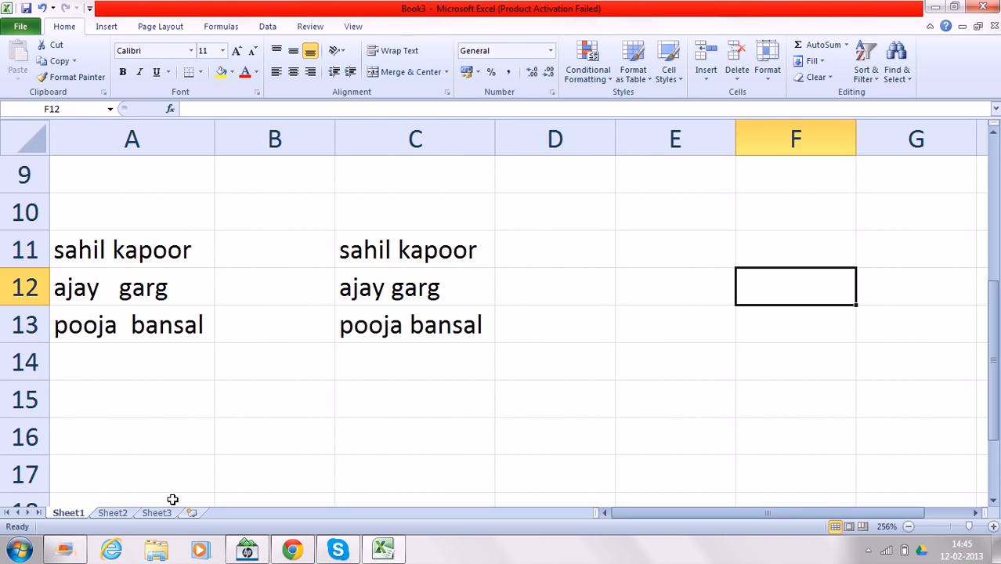
- Enter only the first names of the people in rows 11 to 13 in cells A17, A18 and A19, in lowercase
key(Left)
key(Left)
key(Left)
key(Left)
key(Left)
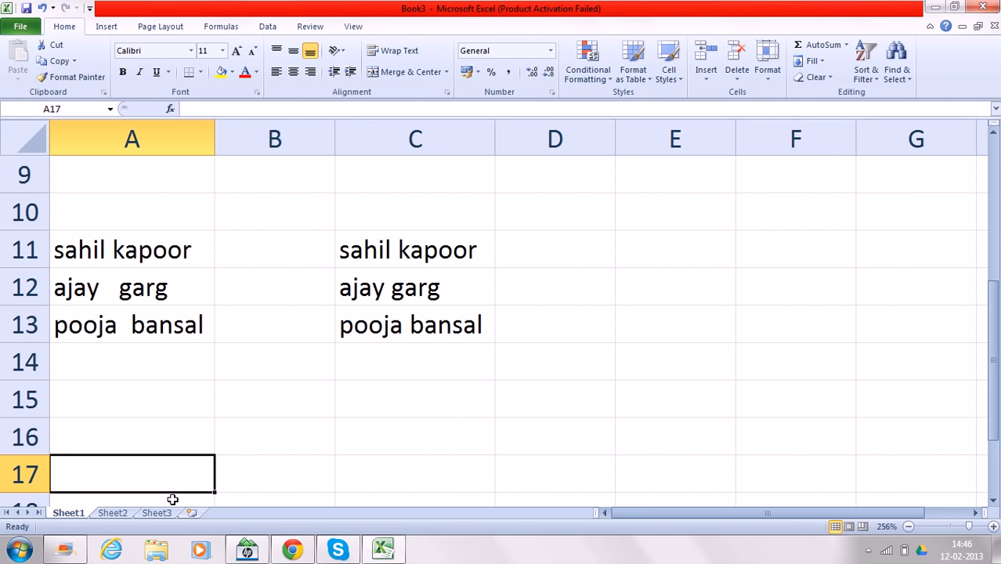
text(sahil)
key(Return)
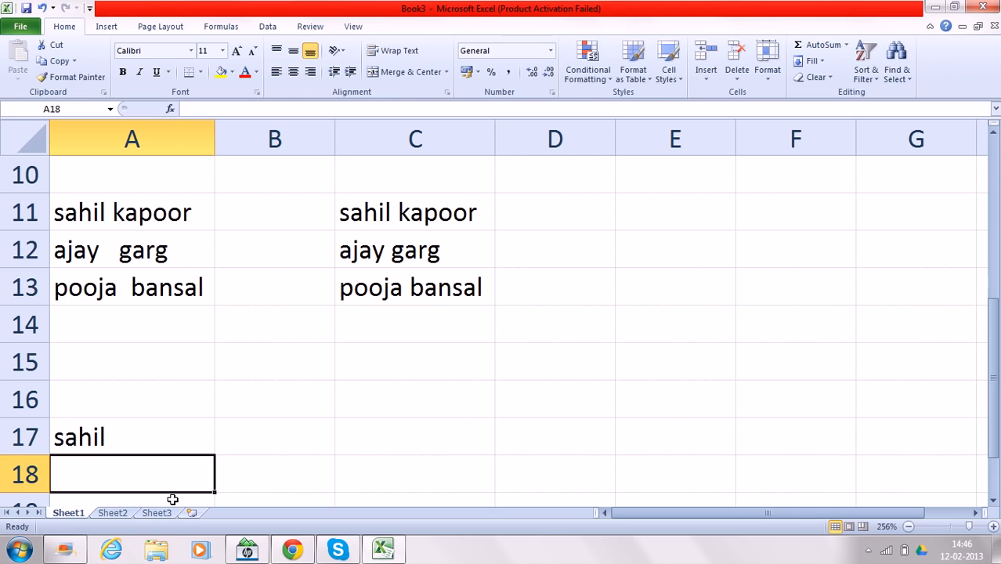
text(ajay)
key(Return)
text(pooja)
key(Right)
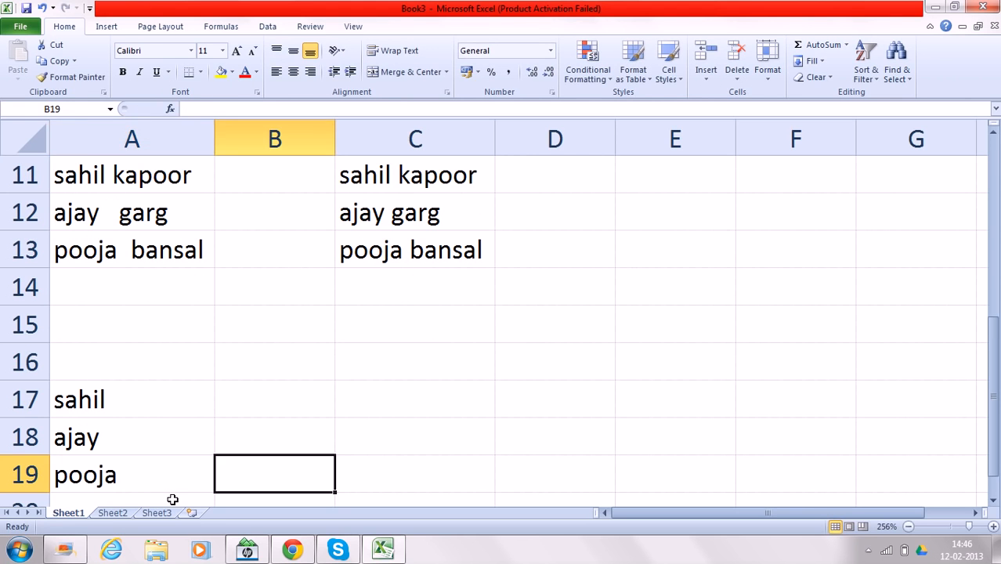
- Enter the matching lowercase surnames in B17, B18 and B19 beside the first names
key(Up)
key(Up)
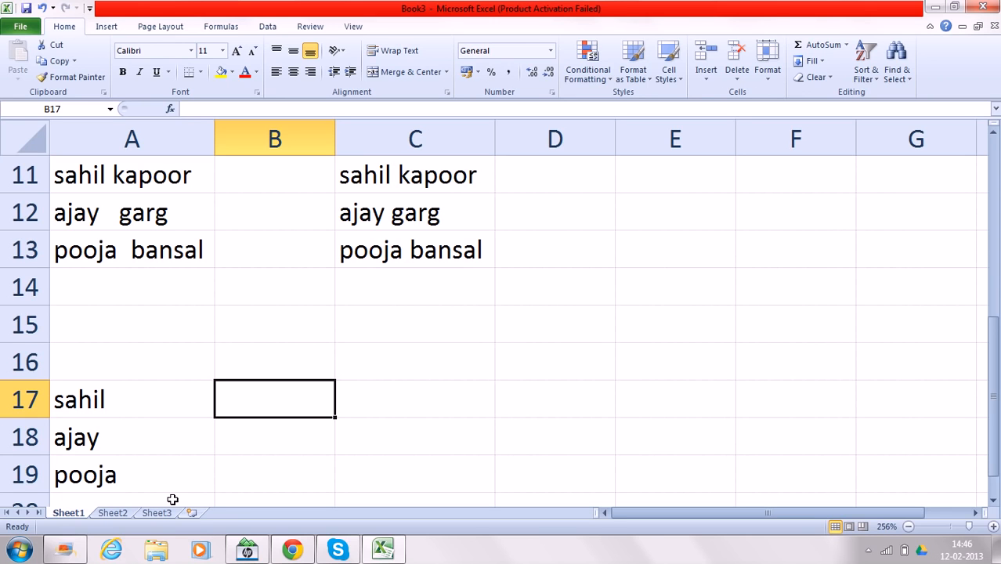
text(kappot)
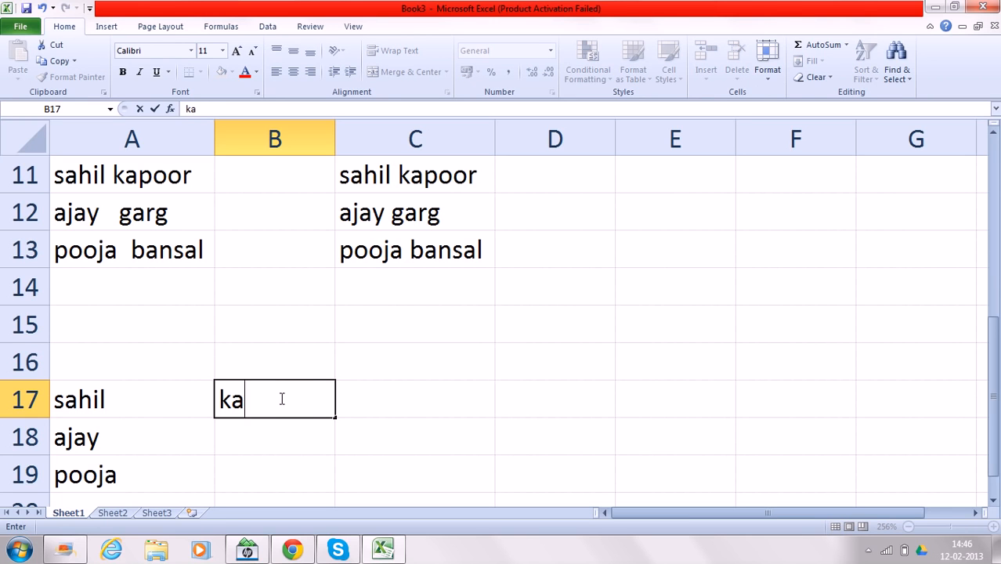
key(BackSpace)
key(BackSpace)
key(BackSpace)
key(BackSpace)
text(poor)
key(Return)
text(garg)
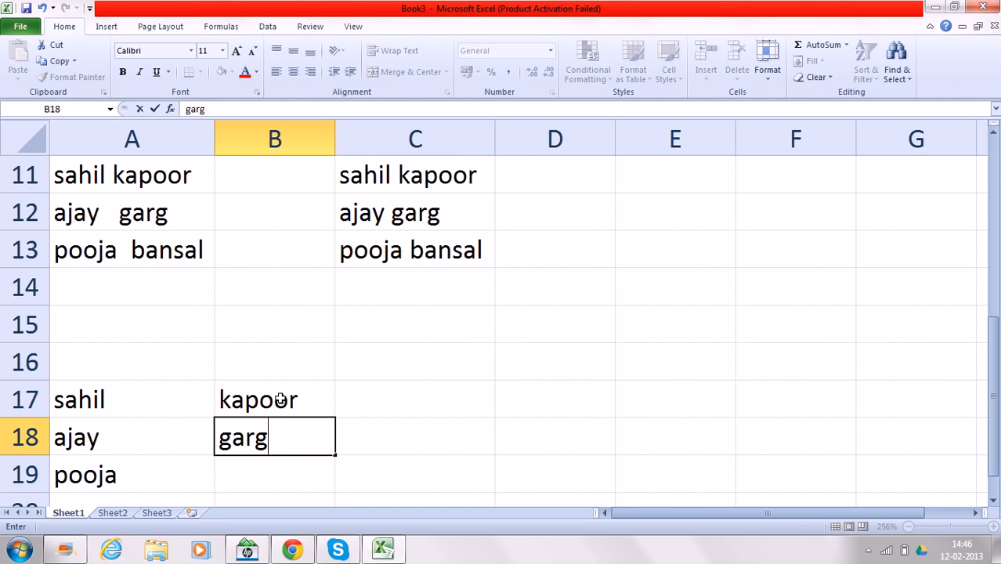
key(Return)
text(bansal)
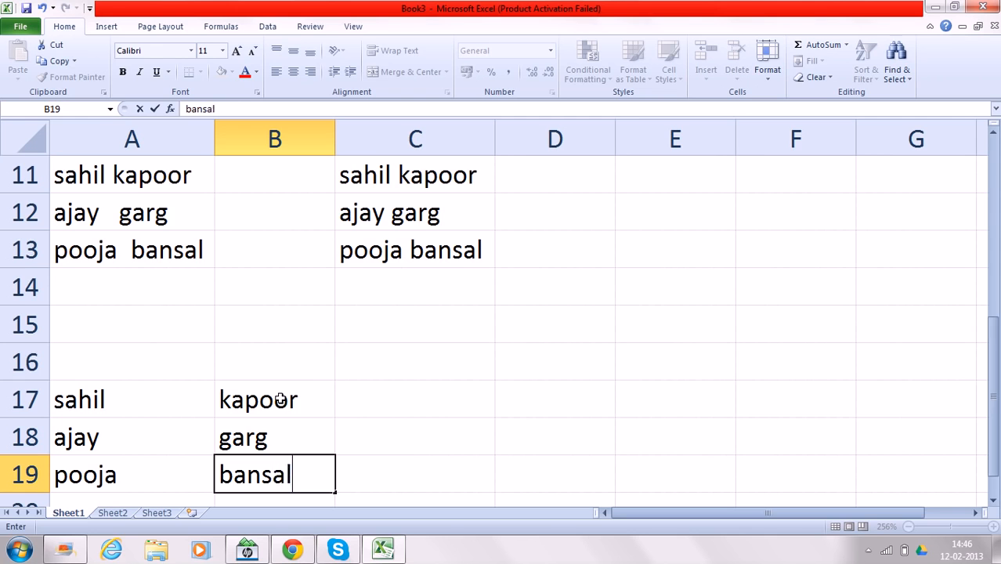
key(Return)
- Enter the formula =CONCATENATE(A17,B17) in C17 to join the first name and surname, and fill it down through C19
click(403, 357)
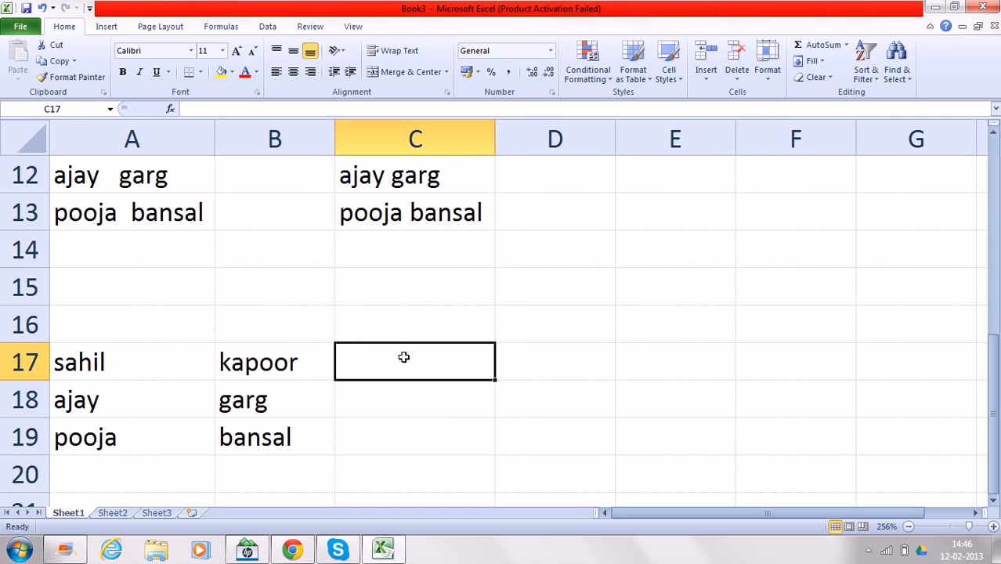
click(123, 357)
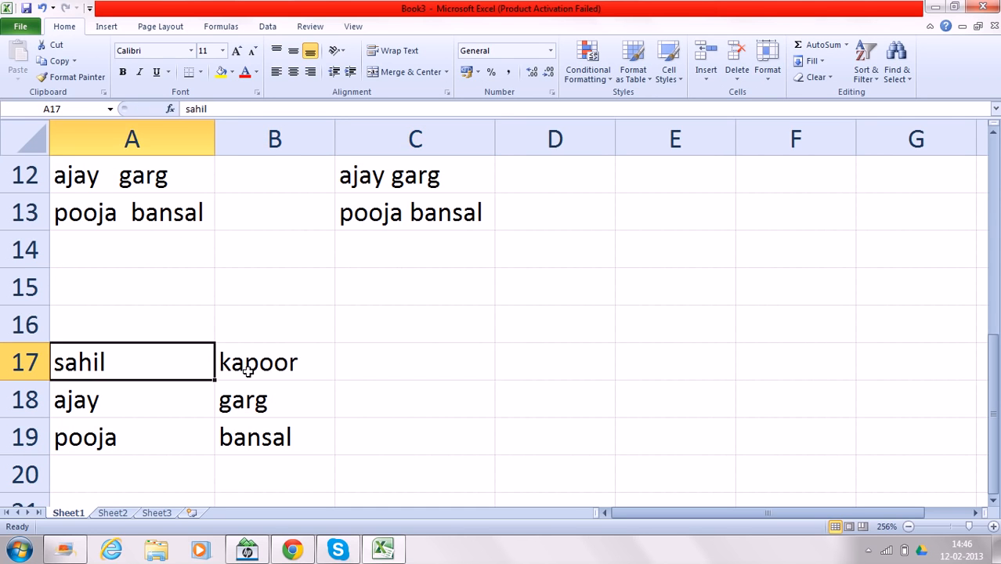
click(247, 371)
click(419, 368)
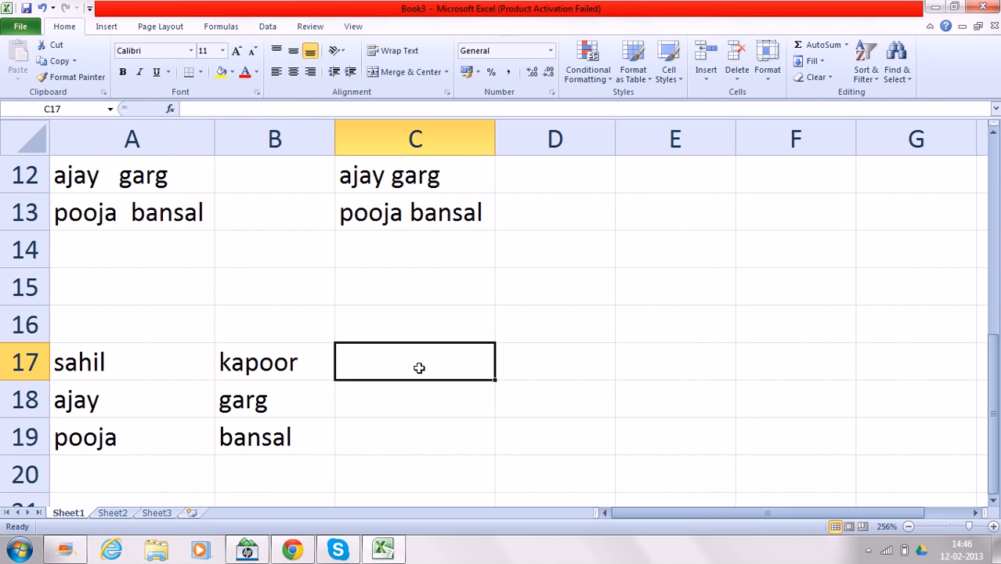
text(=)
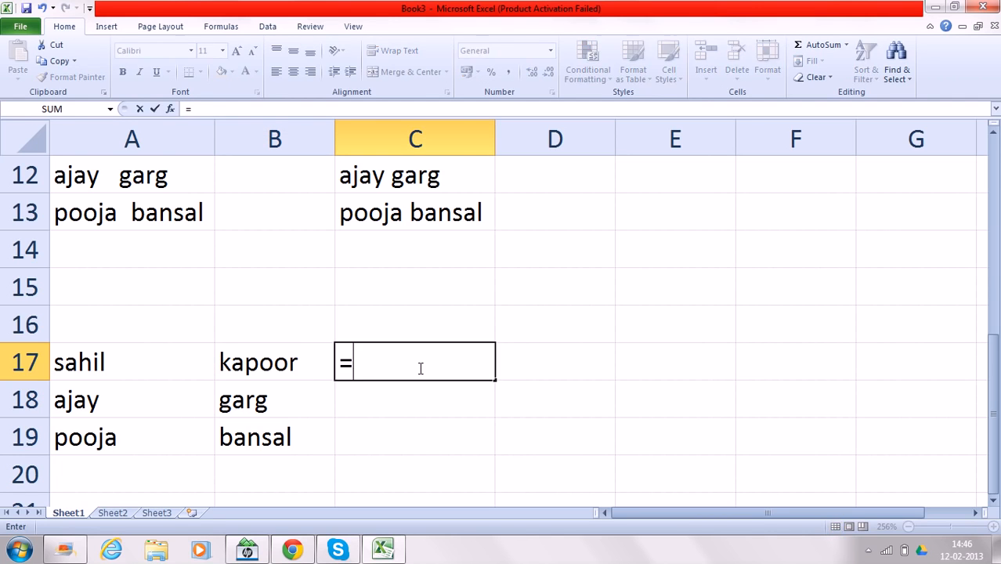
text(concate)
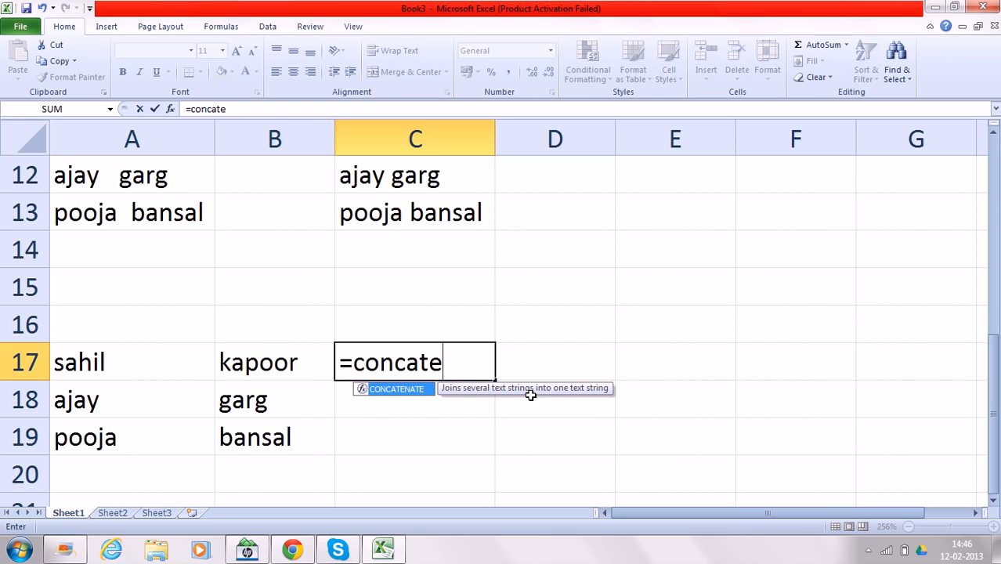
text(()
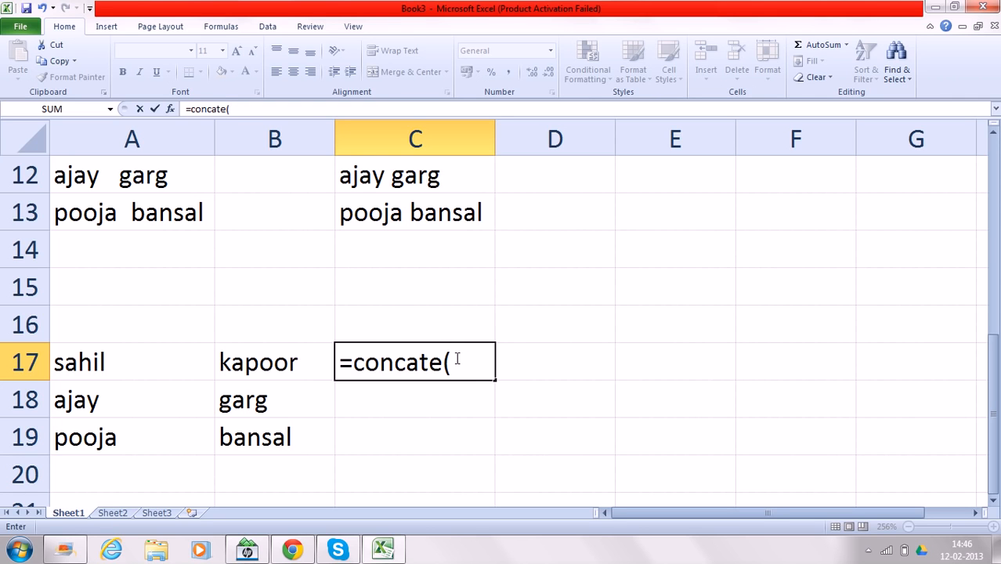
key(BackSpace)
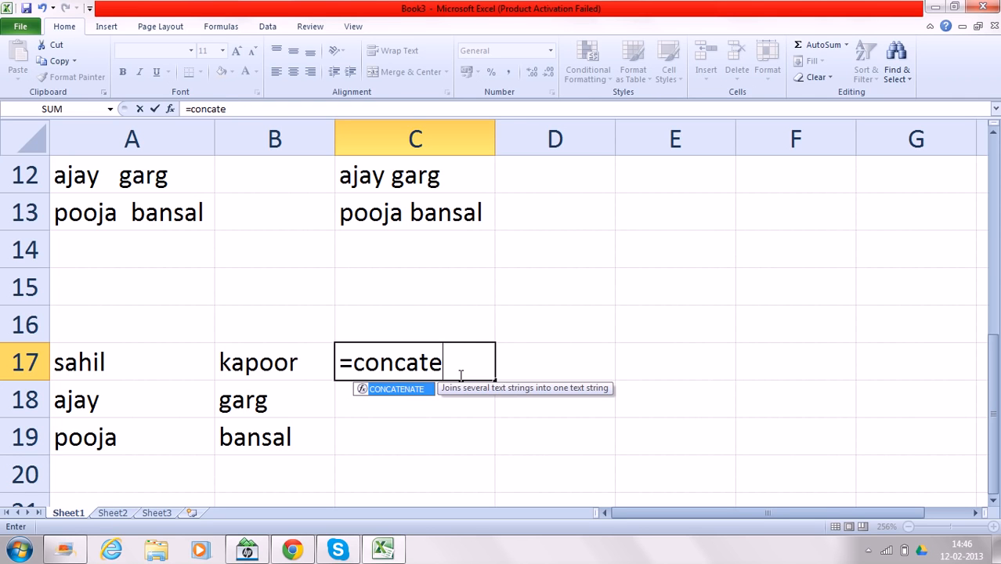
text(nate)
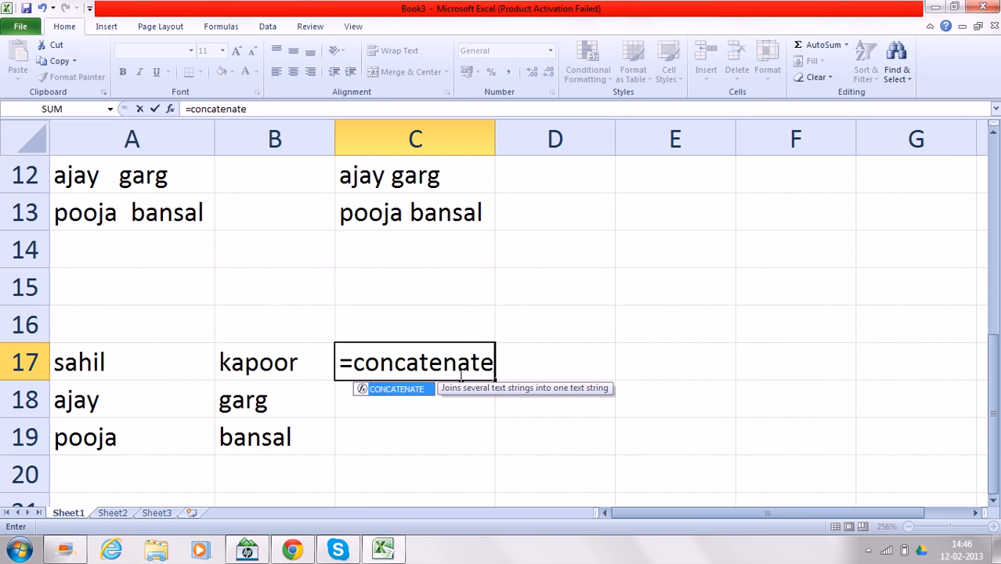
text(()
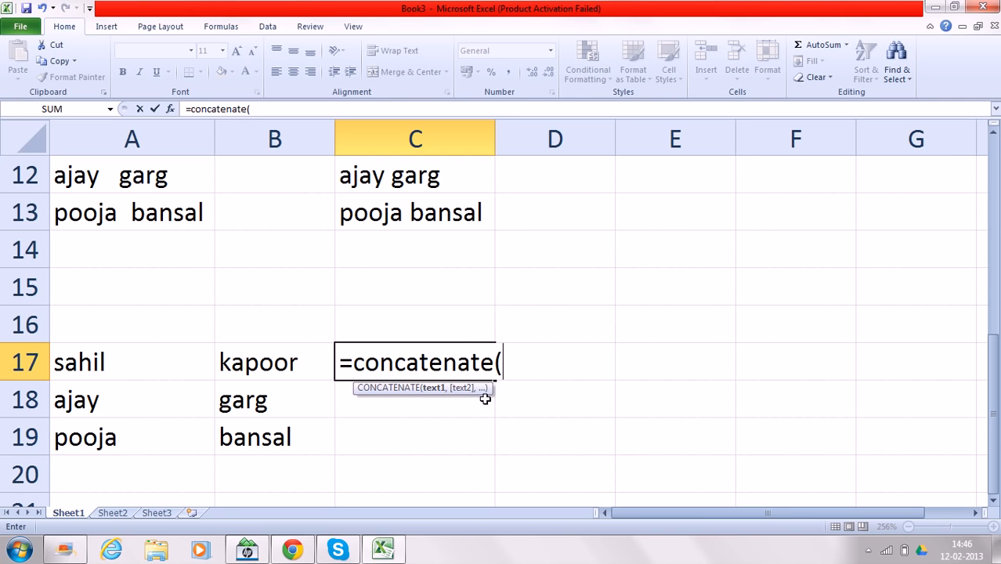
click(140, 362)
text(,)
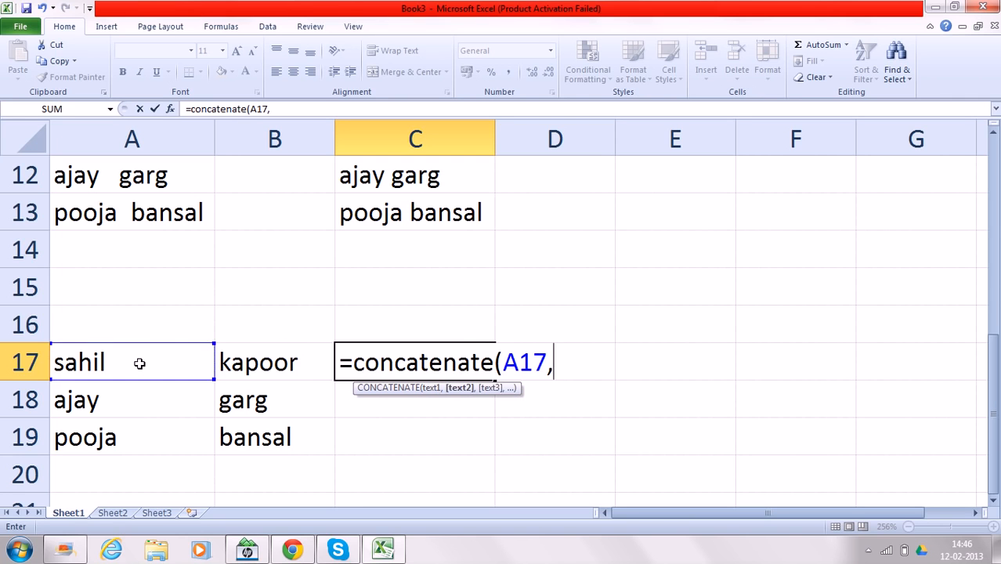
click(278, 367)
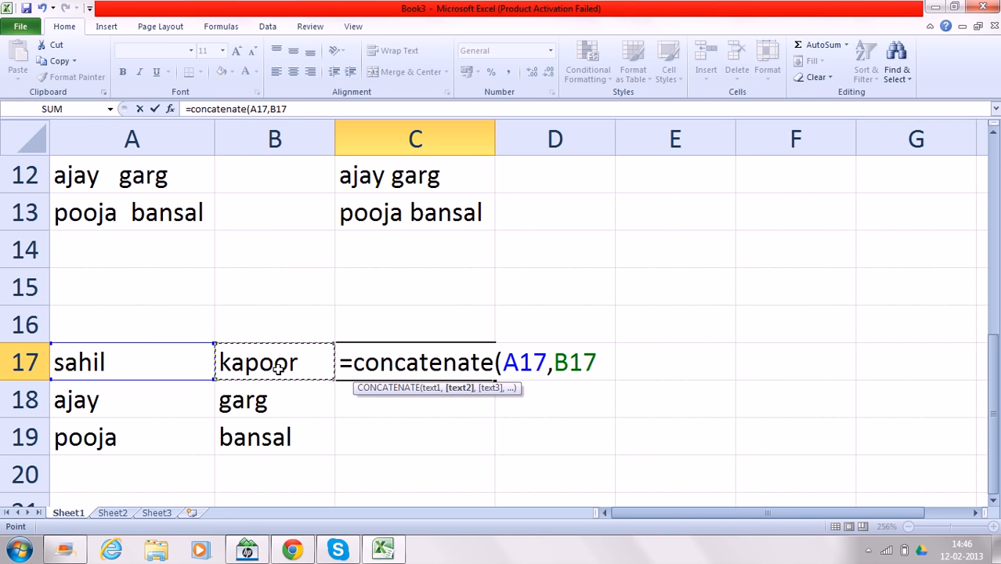
text())
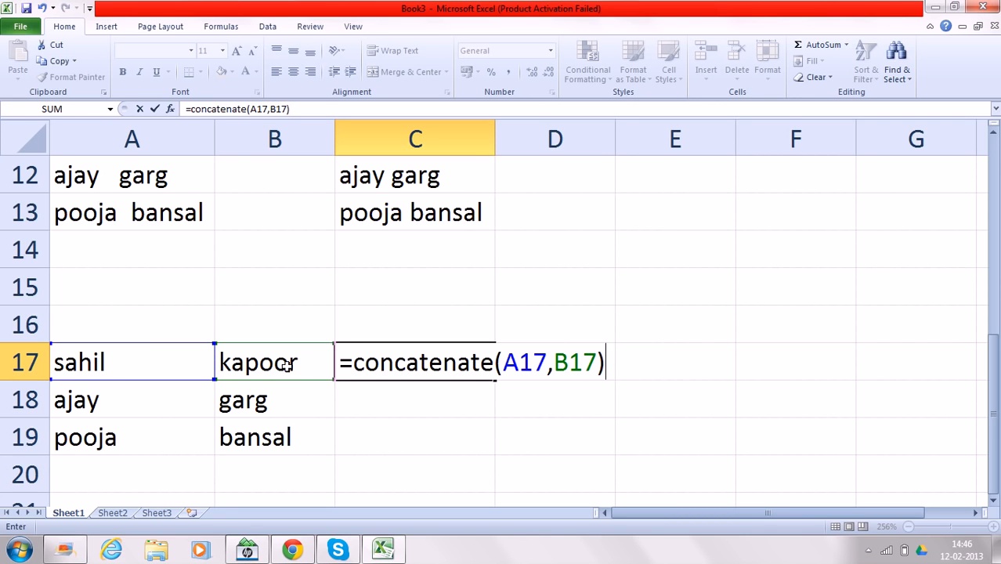
key(Return)
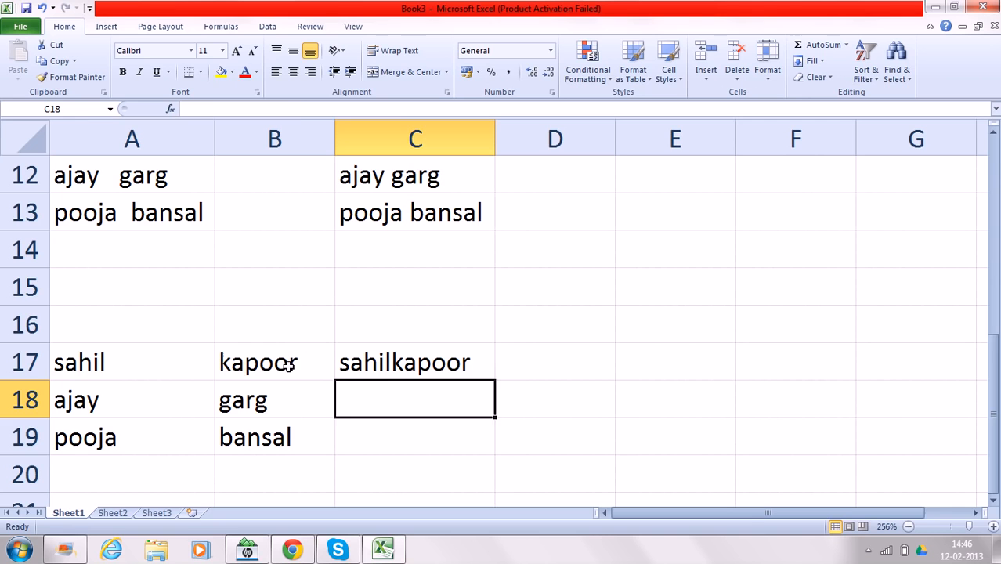
click(411, 364)
drag(494, 382, 498, 458)
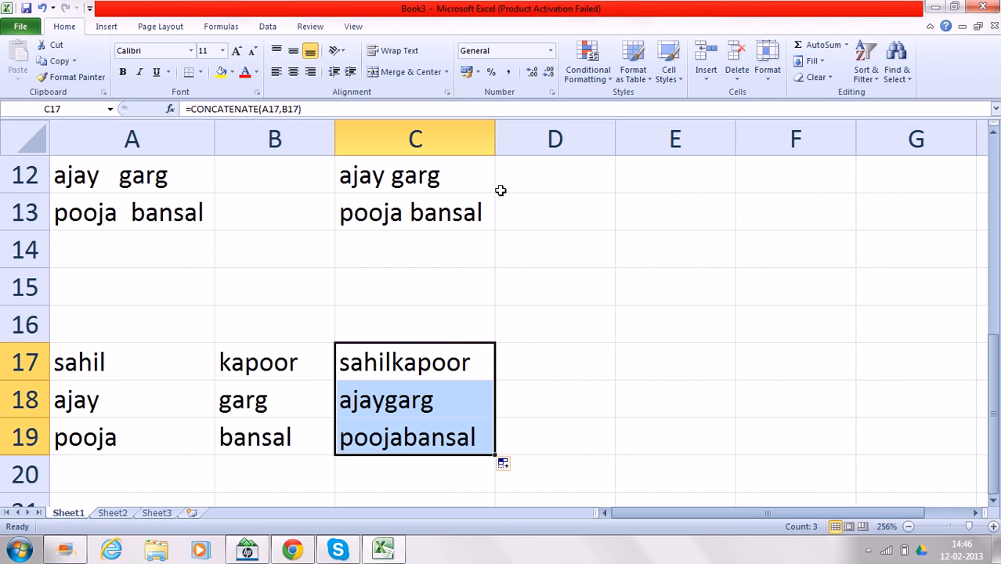
- Enter the formula =A17&B17 in D17 to join the first name and surname with the ampersand operator
click(544, 363)
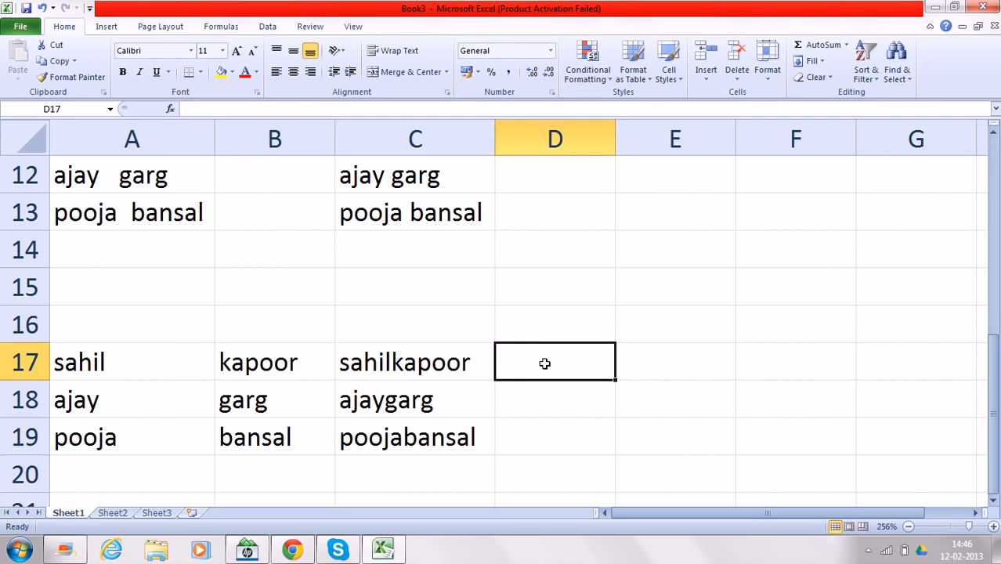
text(=)
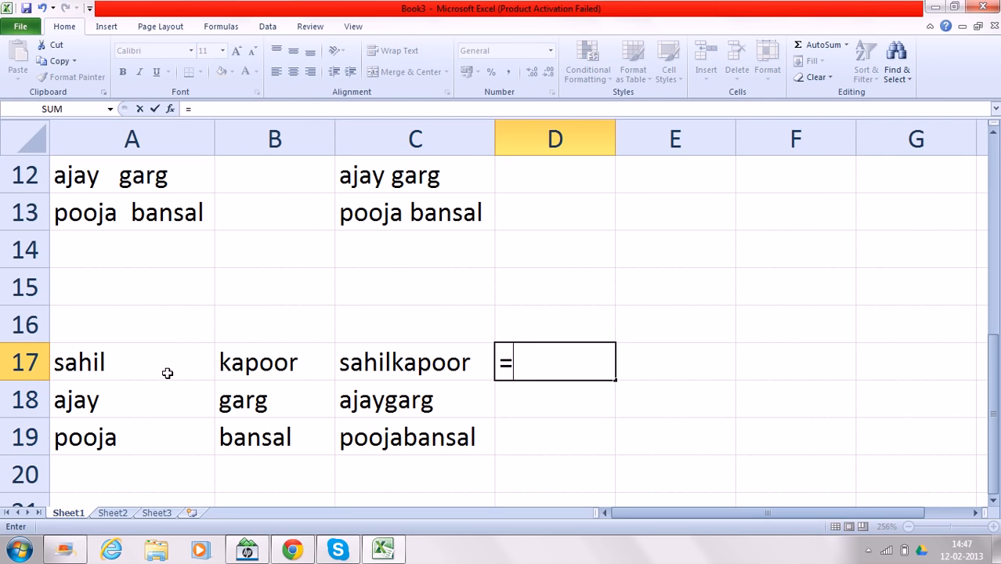
click(167, 374)
text(&)
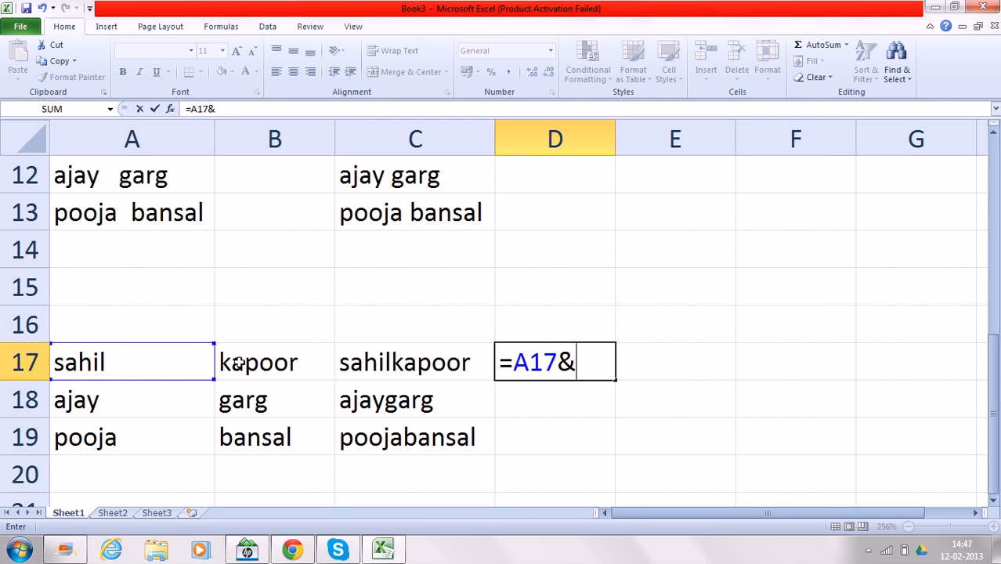
click(258, 361)
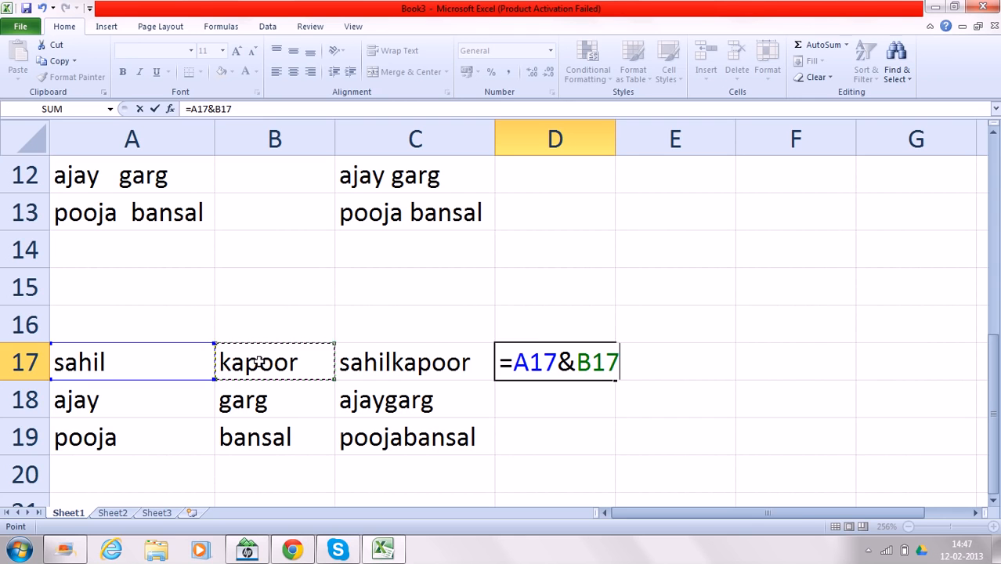
key(Return)
- Fill the ampersand formula from D17 down through D19 and autofit column D's width
click(581, 361)
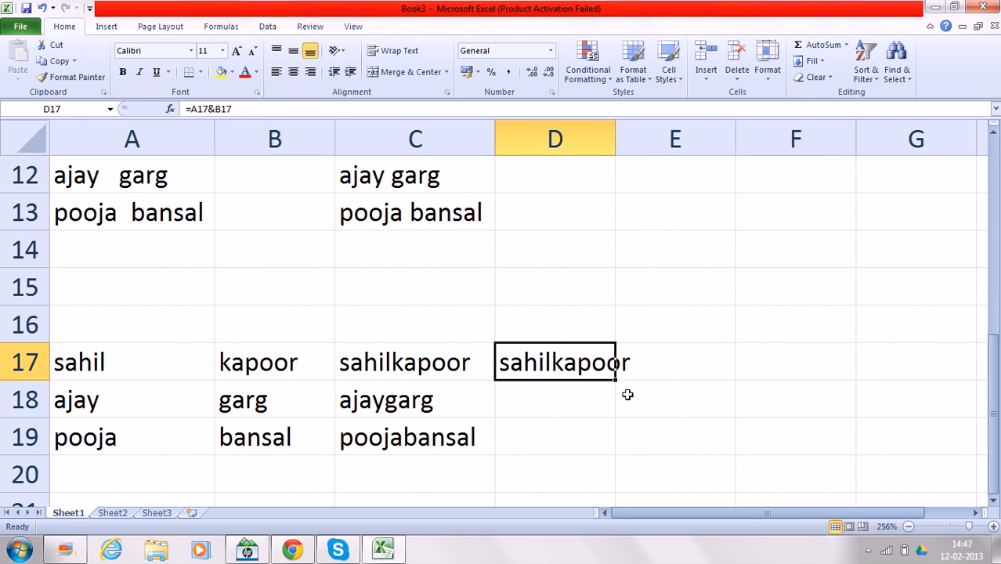
drag(614, 380, 618, 442)
double_click(614, 134)
- Enter the formula =A17&" "&B17 in E17 to join the first name and surname with a space between them
click(705, 357)
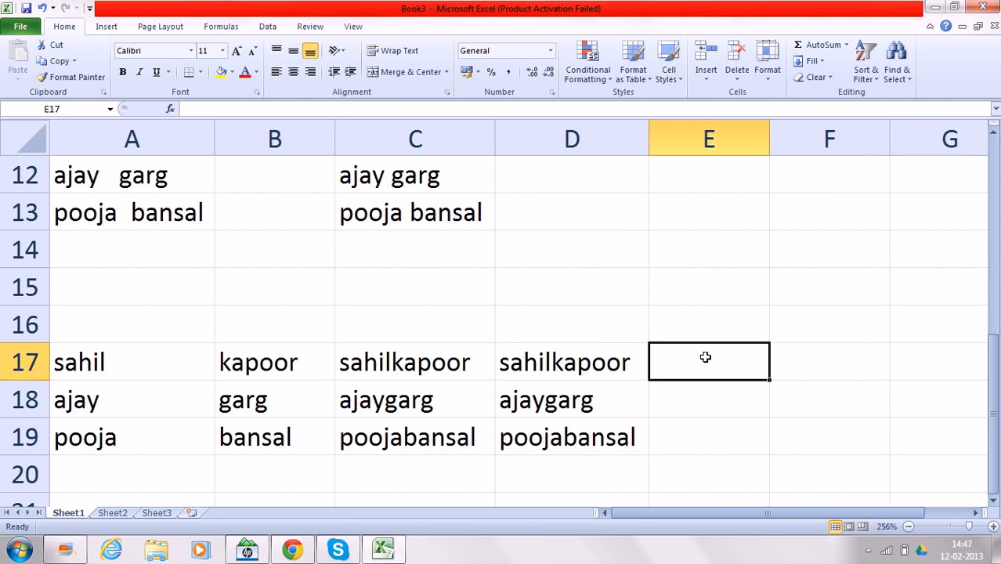
click(387, 359)
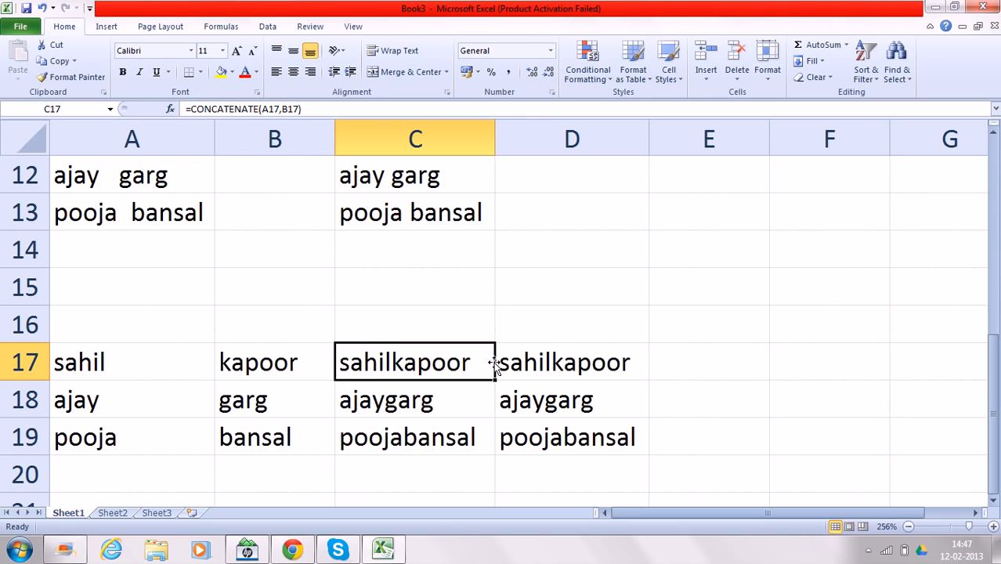
click(703, 371)
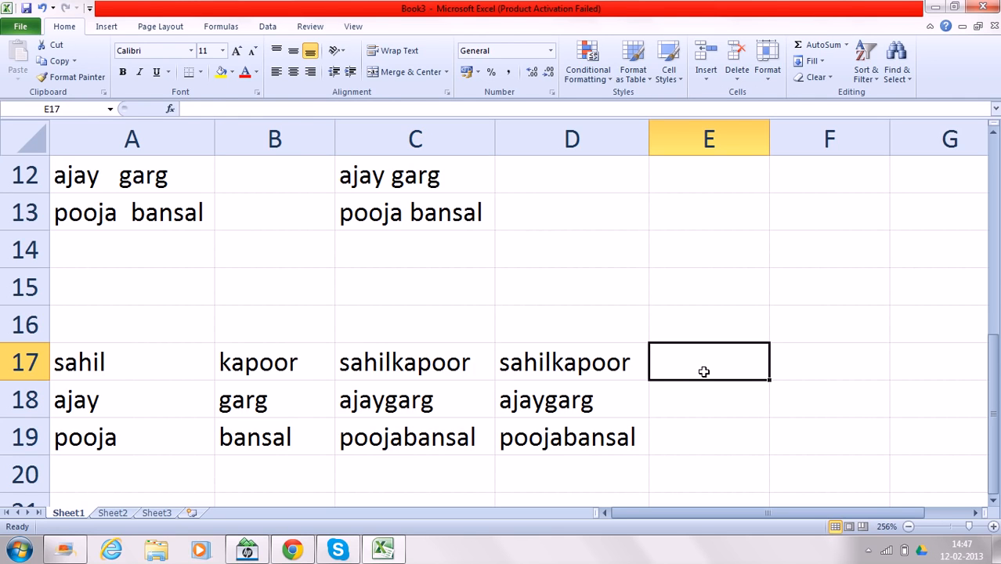
text(=)
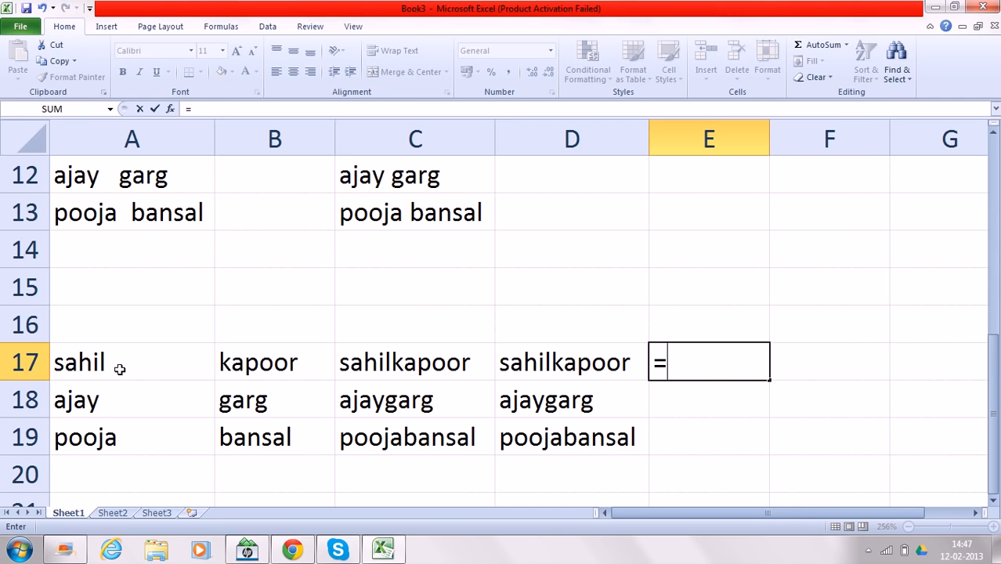
click(119, 368)
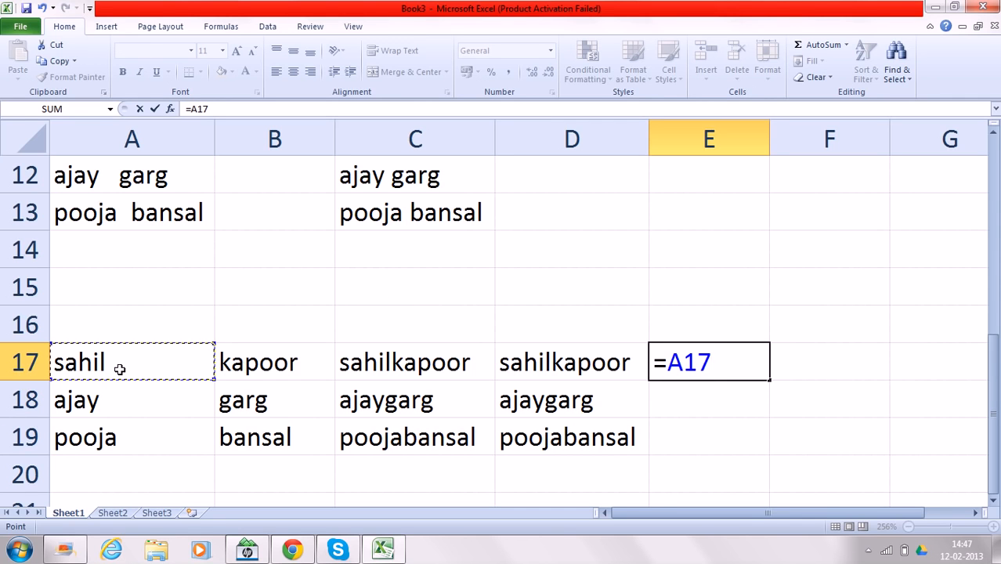
text(&)
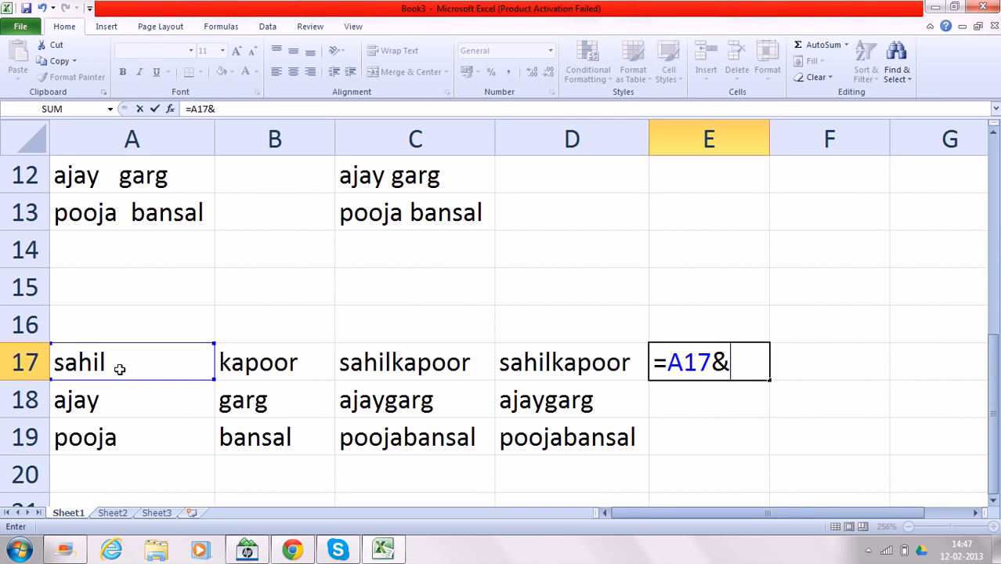
text(" ")
text(&)
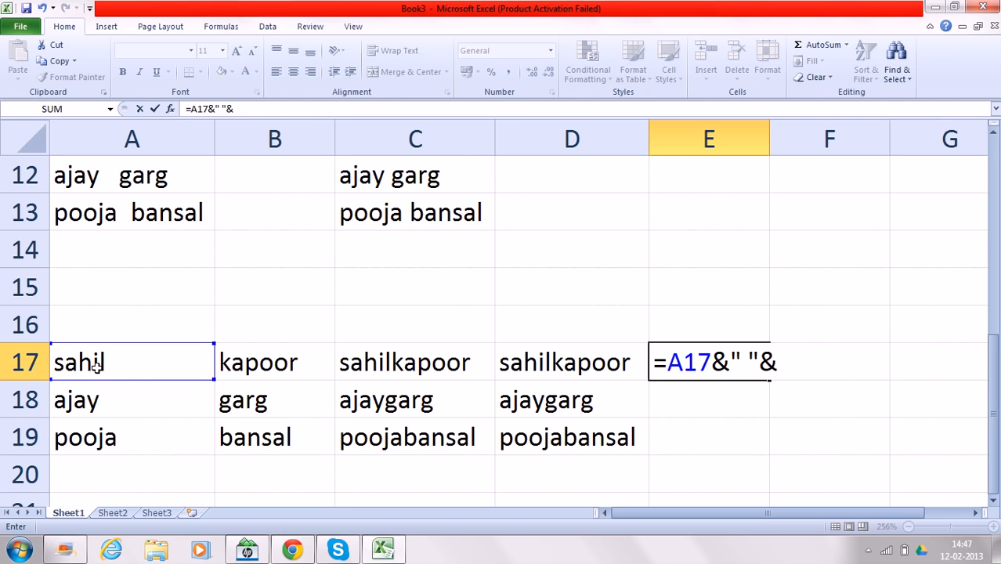
click(270, 367)
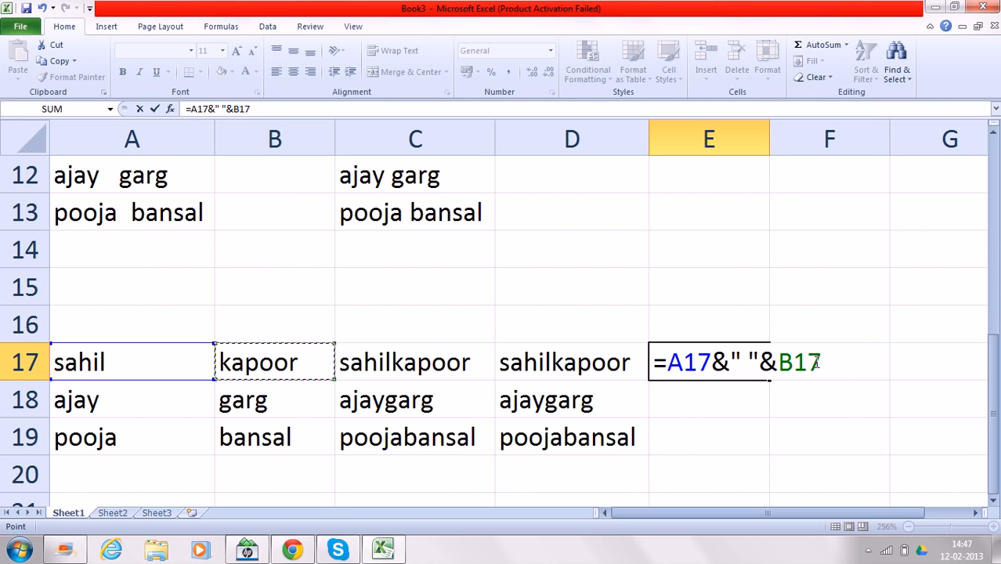
key(Return)
- Fill the spaced ampersand formula from E17 down through E19 and autofit column E's width
click(741, 362)
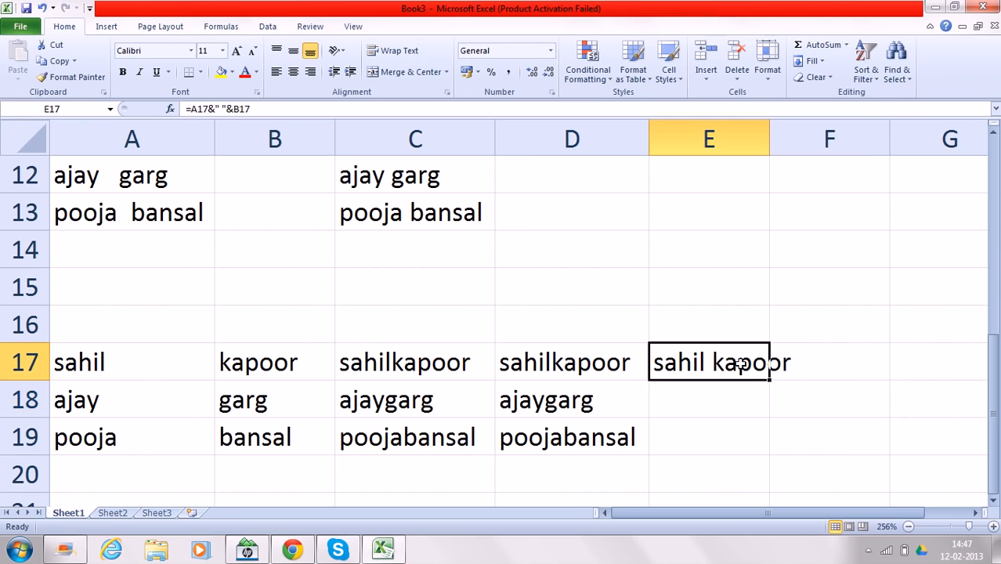
drag(770, 379, 770, 452)
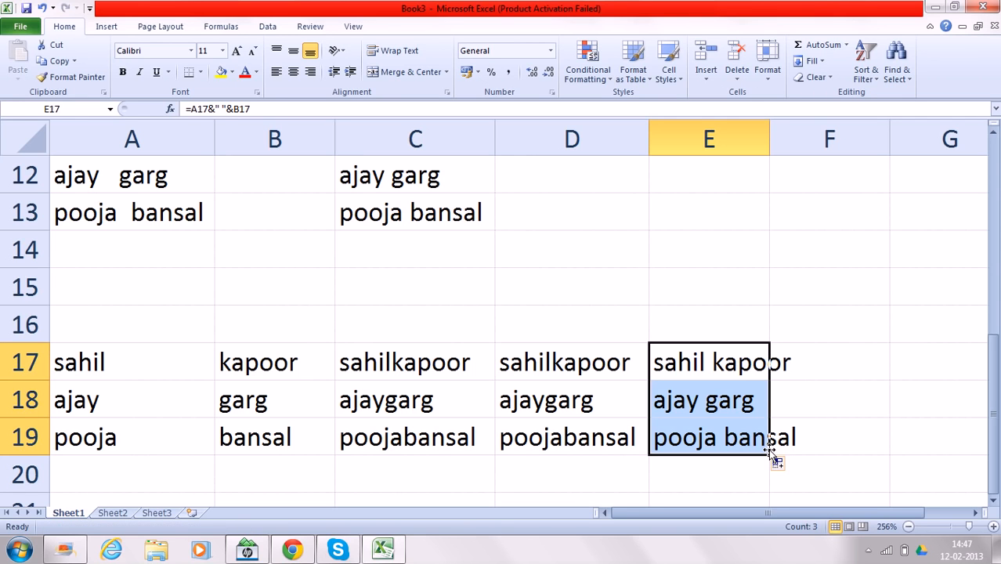
double_click(769, 139)
- Compare the joined name formula in E17 with its source cells A17 and B17
click(832, 381)
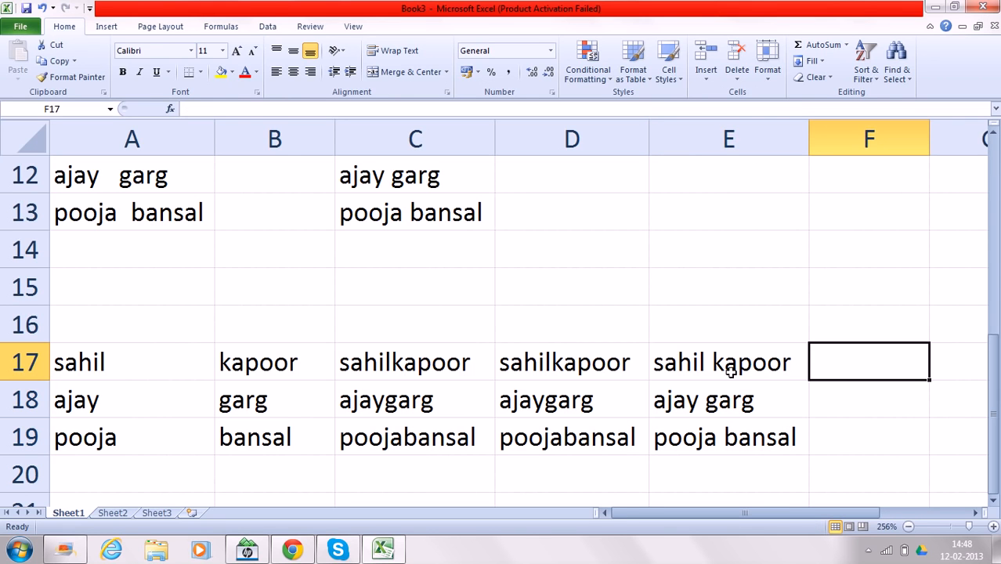
click(697, 352)
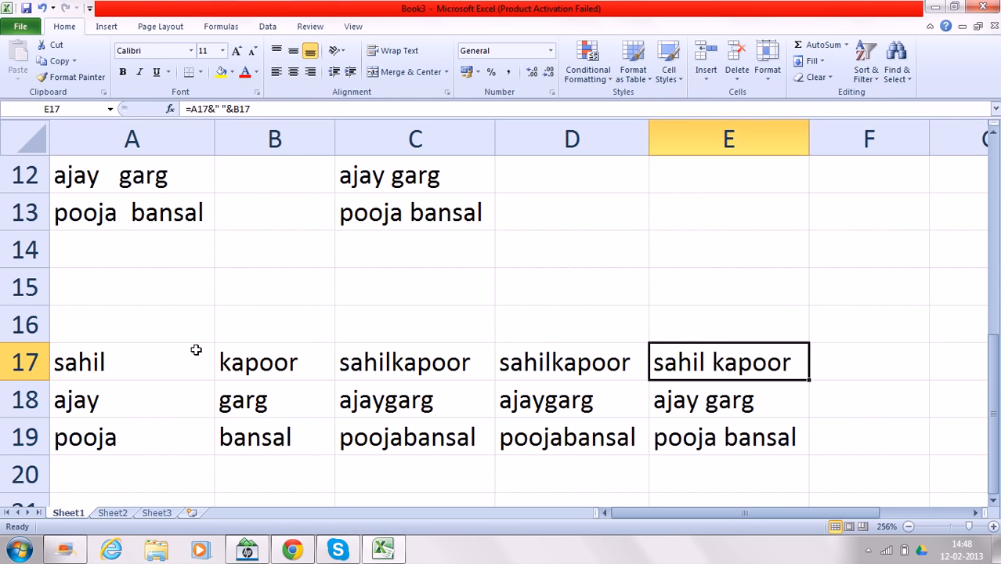
click(128, 360)
click(283, 365)
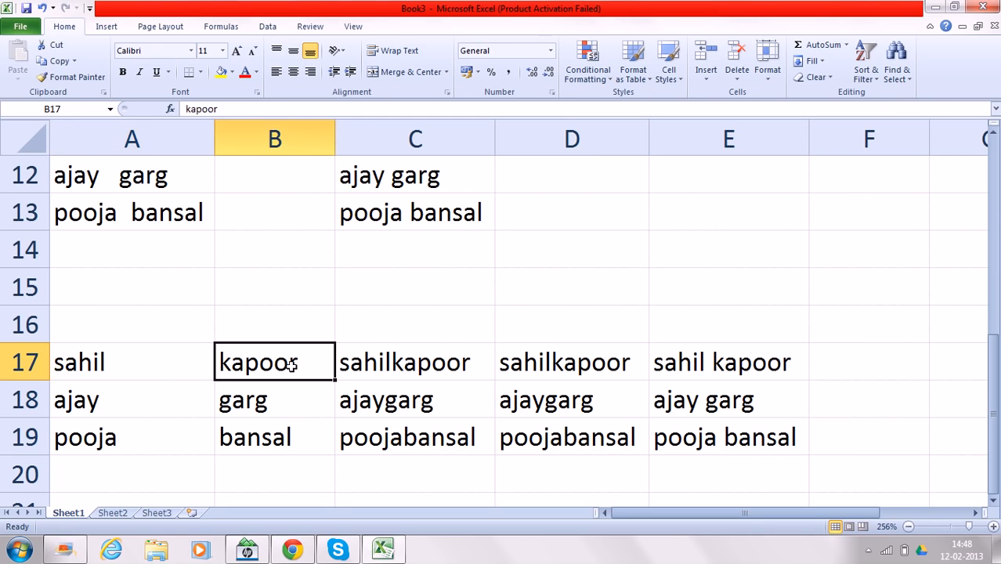
click(192, 367)
click(267, 361)
click(708, 359)
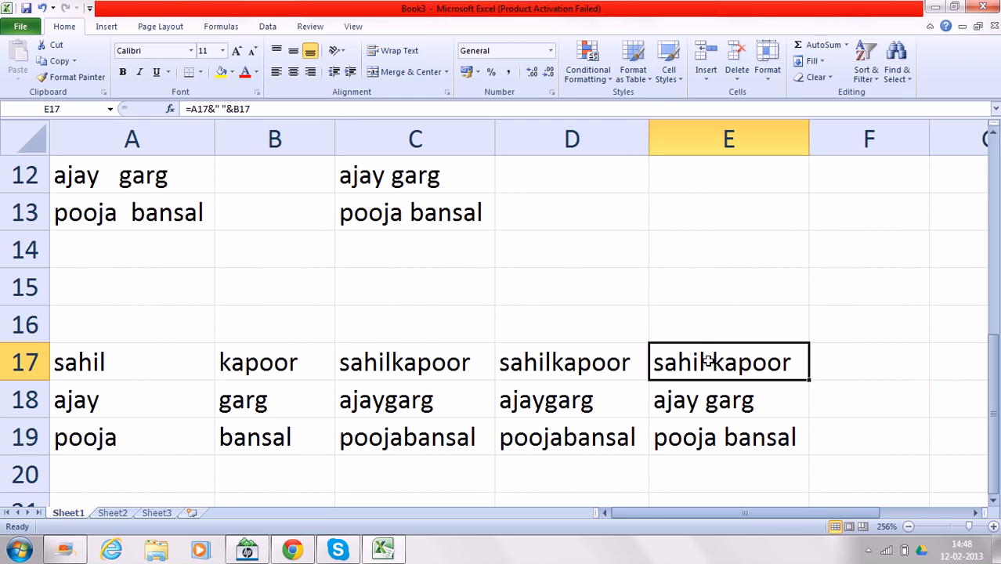
- Enter the formula =A17&"-"&B17 in F17 to join the first name and surname with a hyphen
click(869, 364)
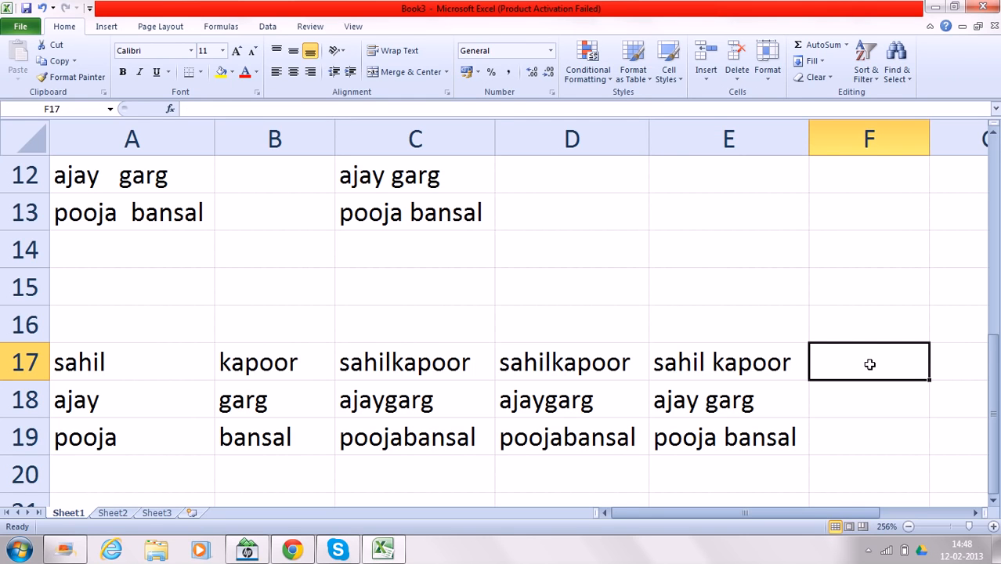
text(=)
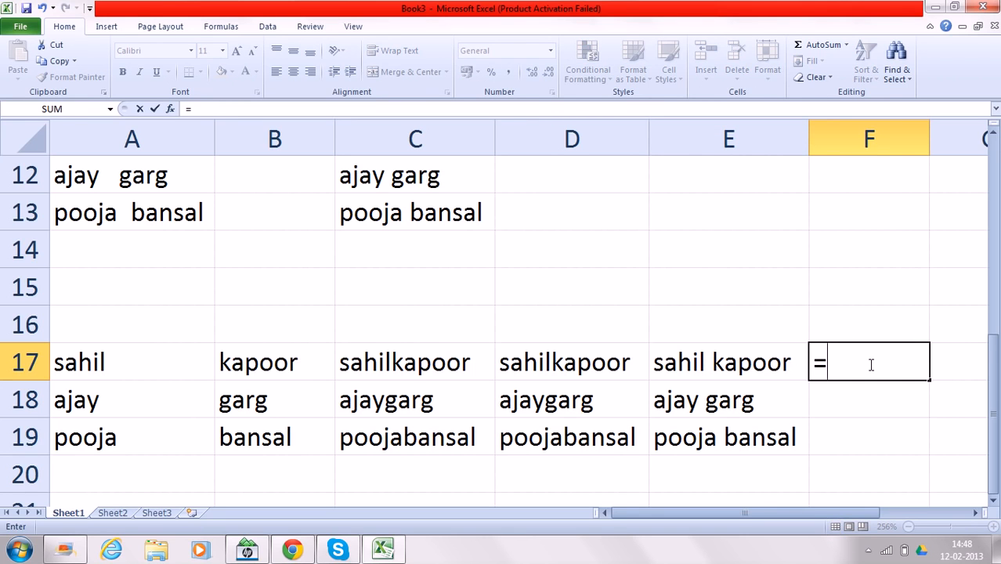
click(155, 347)
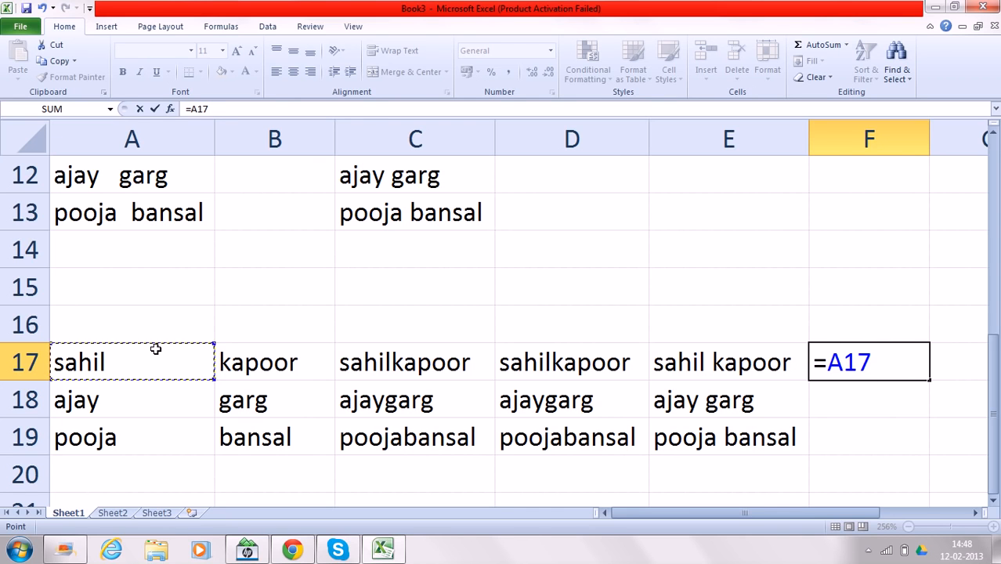
text(&"-)
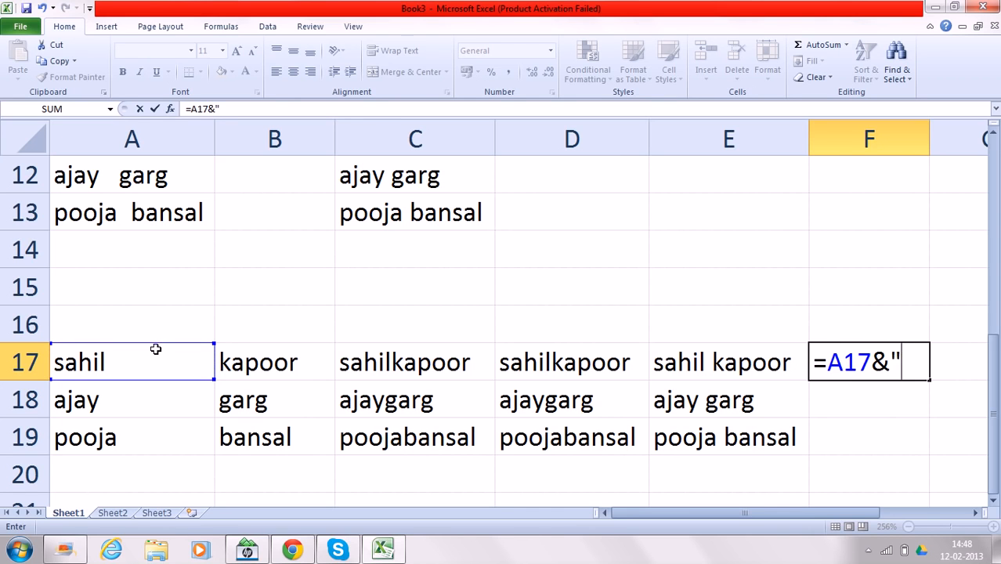
text("&)
click(258, 368)
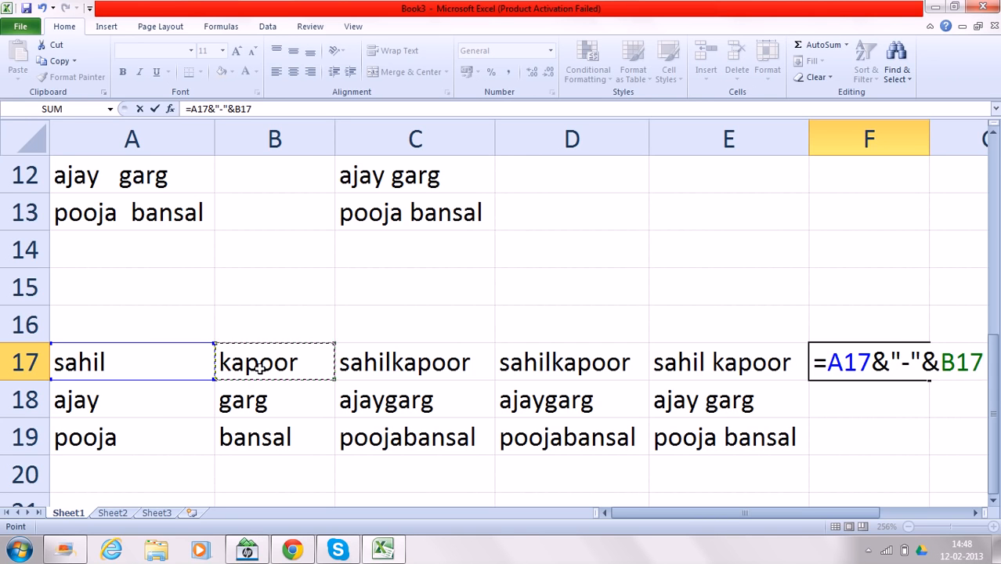
key(Return)
- Fill the hyphenated formula from F17 down through F19 and autofit column F's width
click(901, 368)
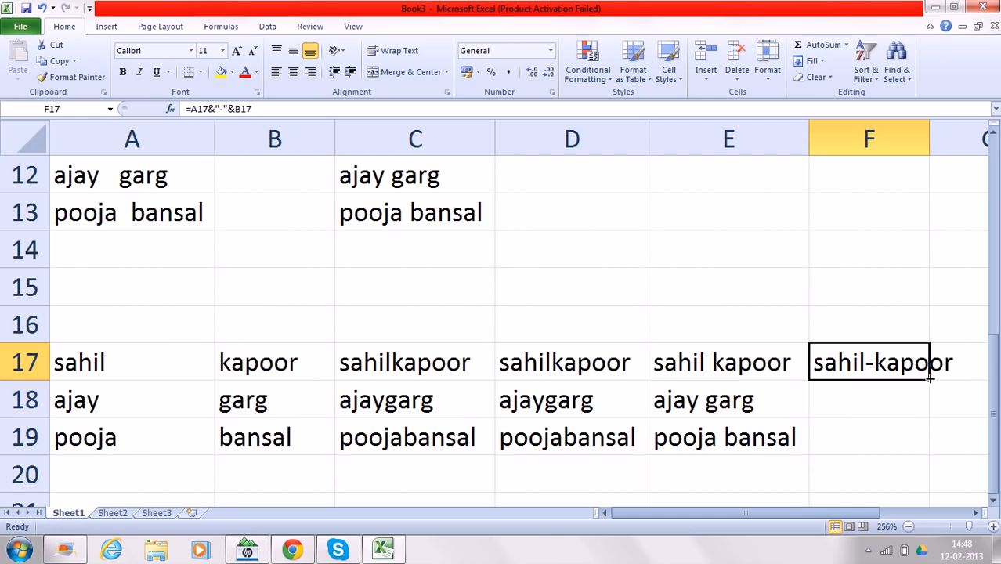
drag(929, 381, 930, 454)
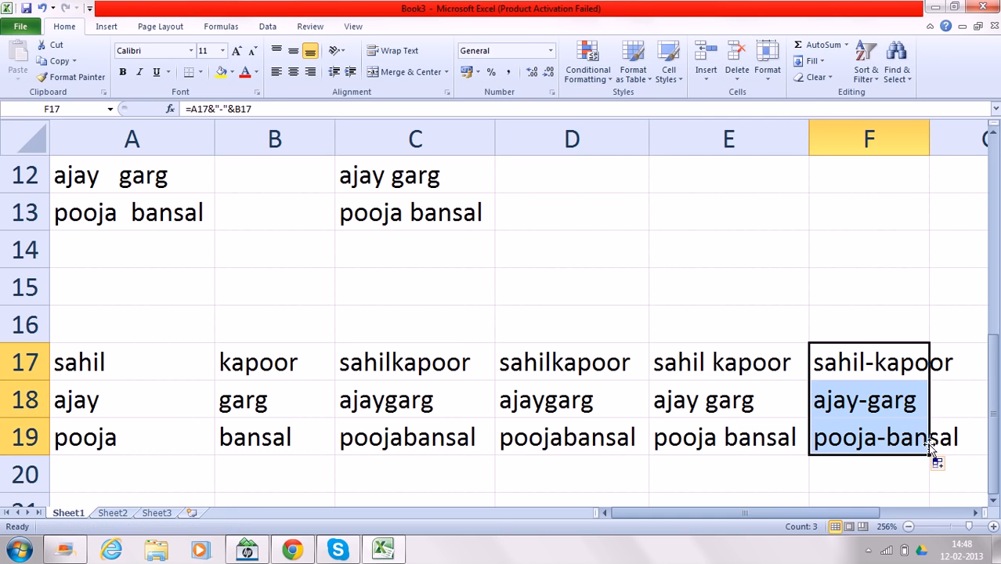
double_click(928, 139)
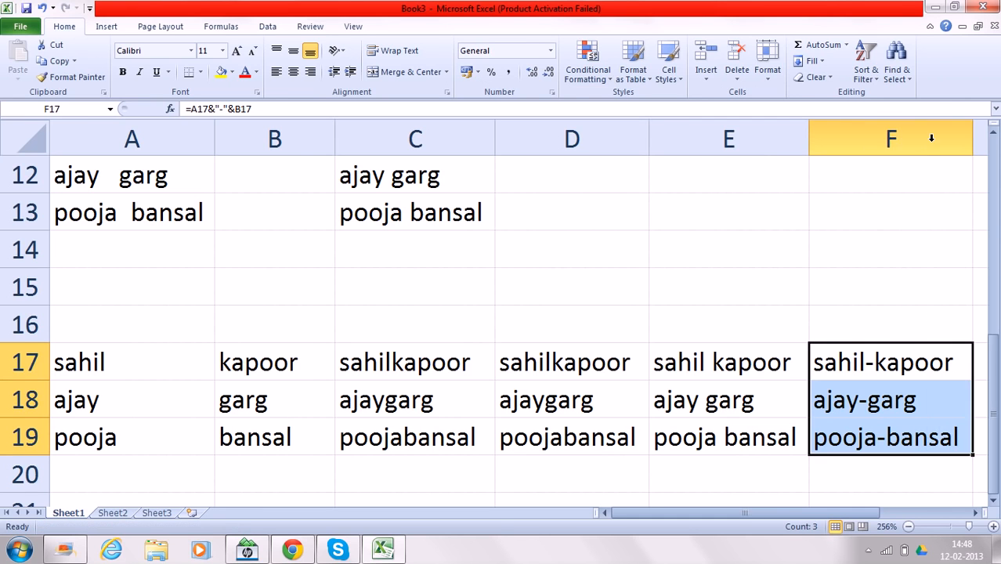
- Examine the source name cells A17 and B17 against the joined results in the same row
click(629, 500)
click(471, 473)
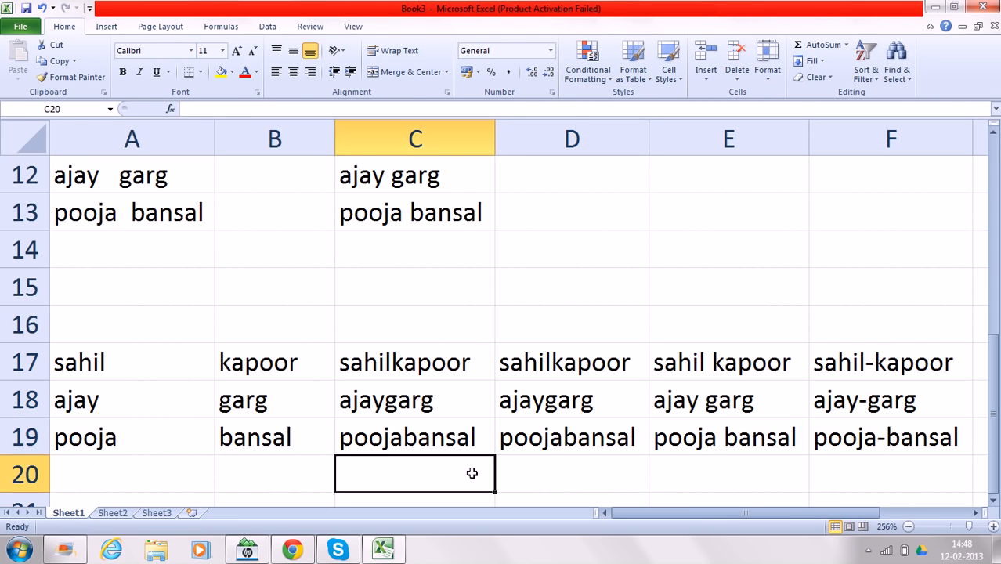
click(264, 498)
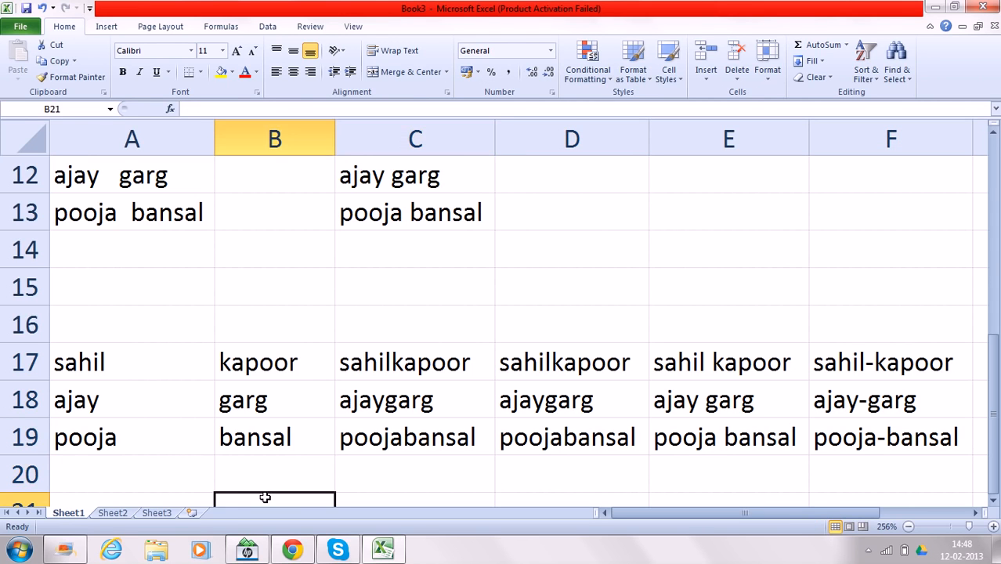
click(166, 499)
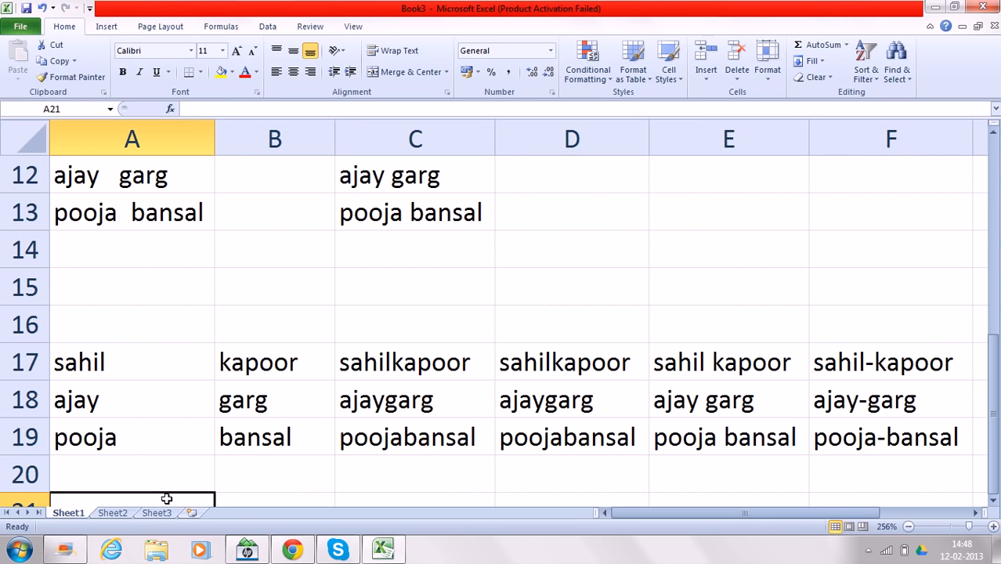
click(155, 354)
click(263, 362)
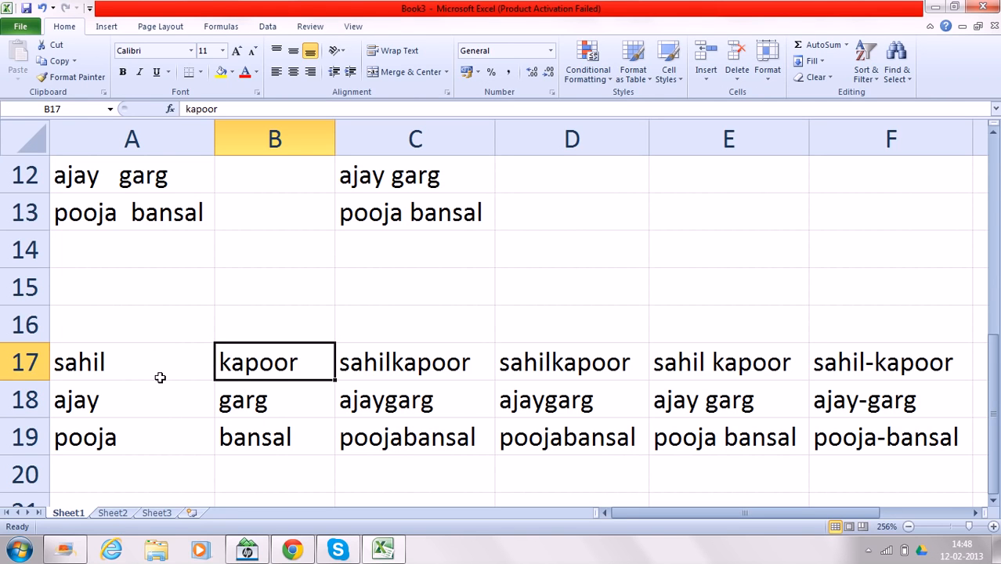
click(60, 371)
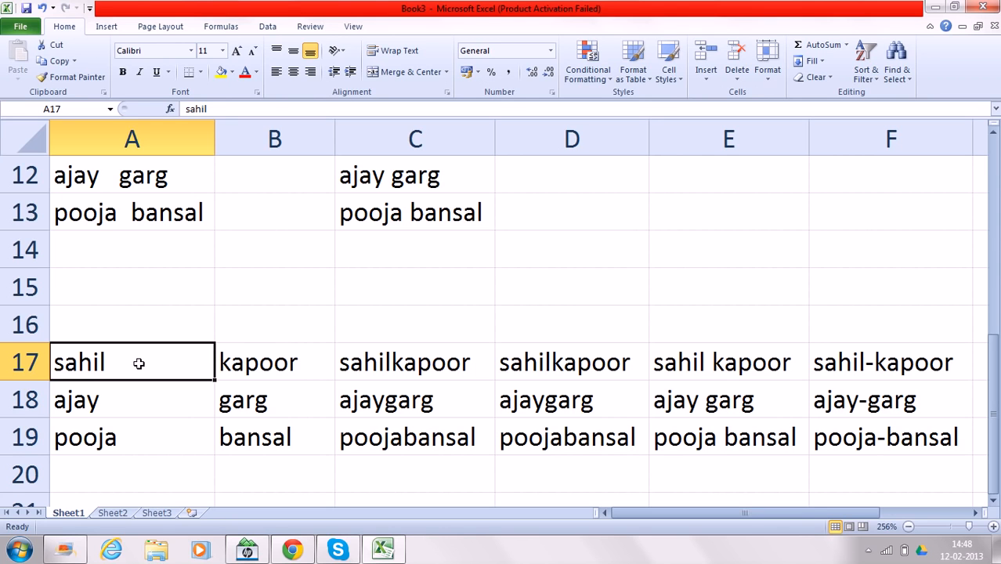
click(227, 362)
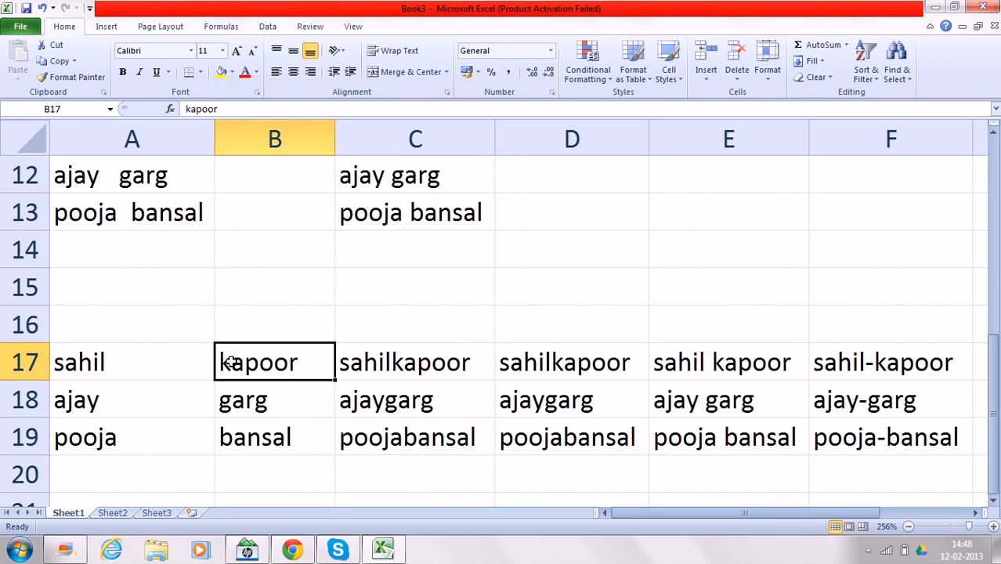
click(271, 483)
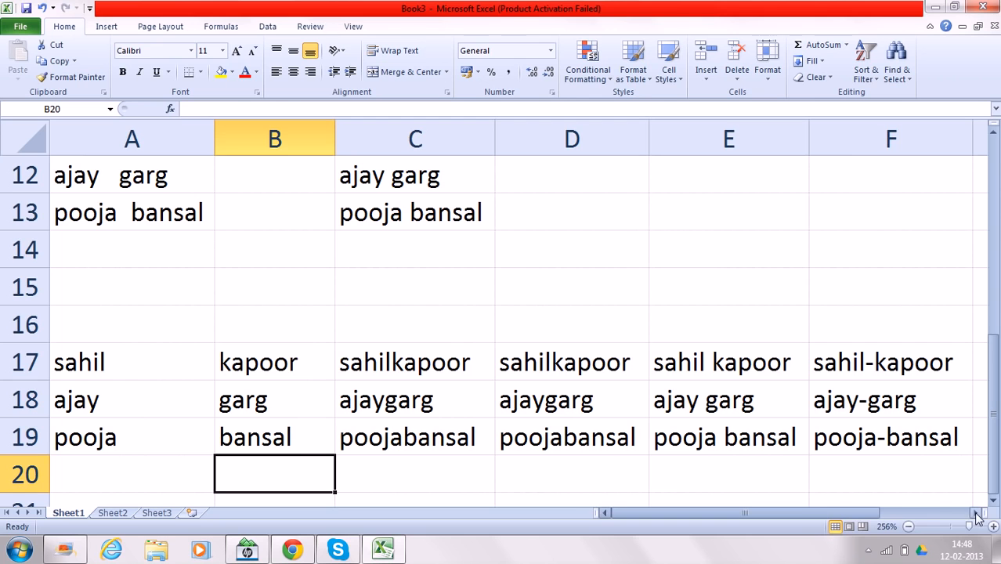
- Enter the formula =PROPER(A17&" "&B17) in H17 to join the names with a space in proper case
click(960, 528)
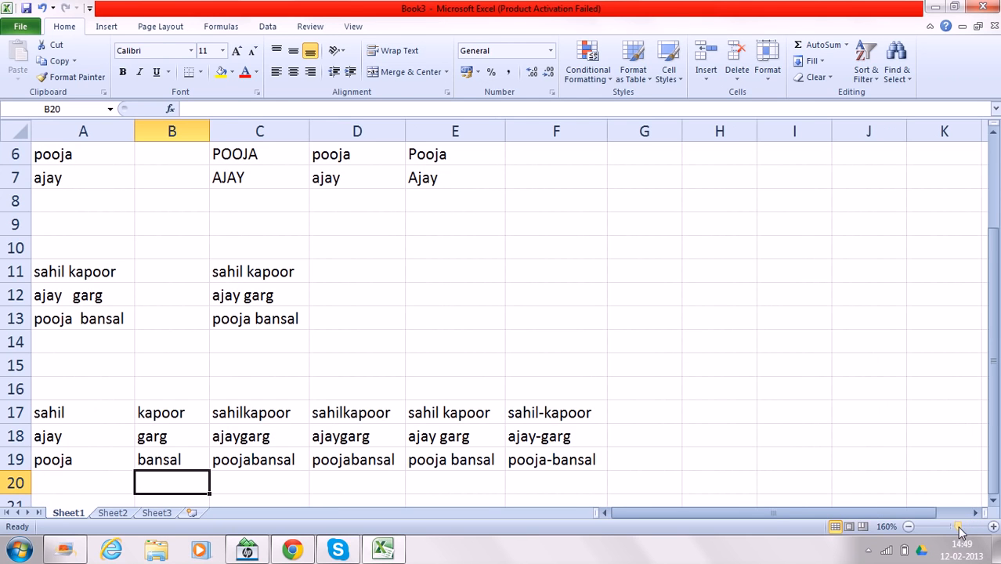
drag(798, 514, 697, 522)
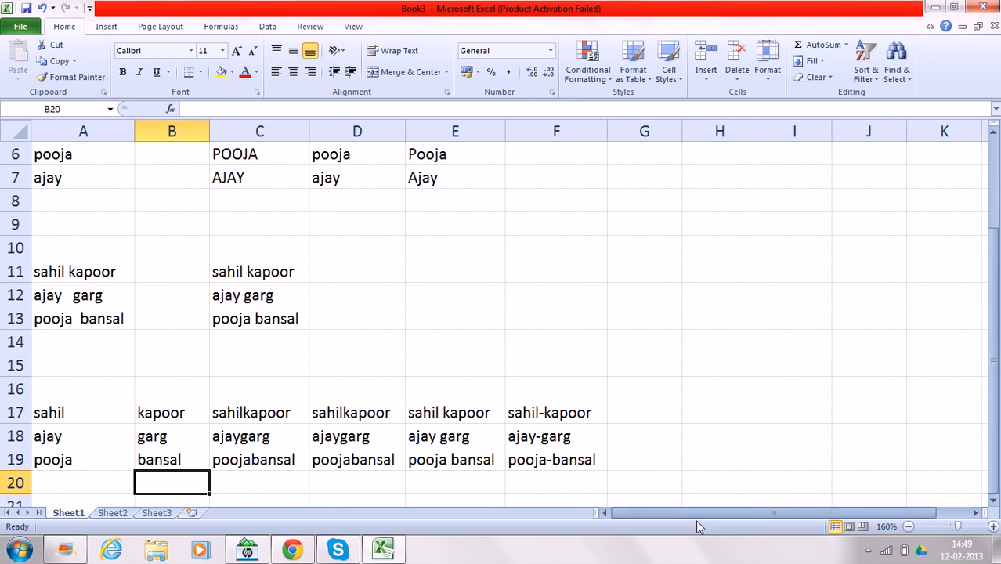
click(706, 415)
text(=proper)
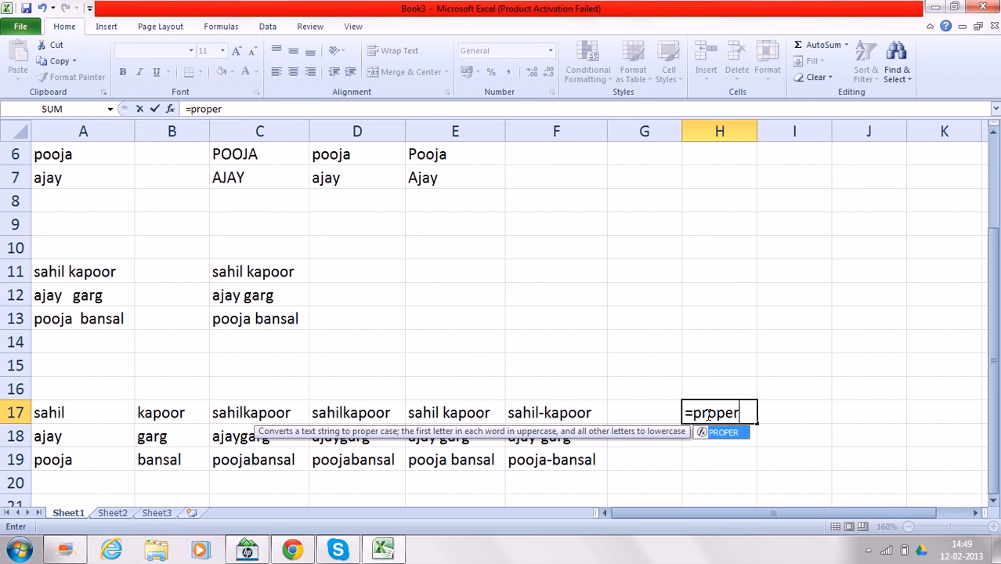
text(()
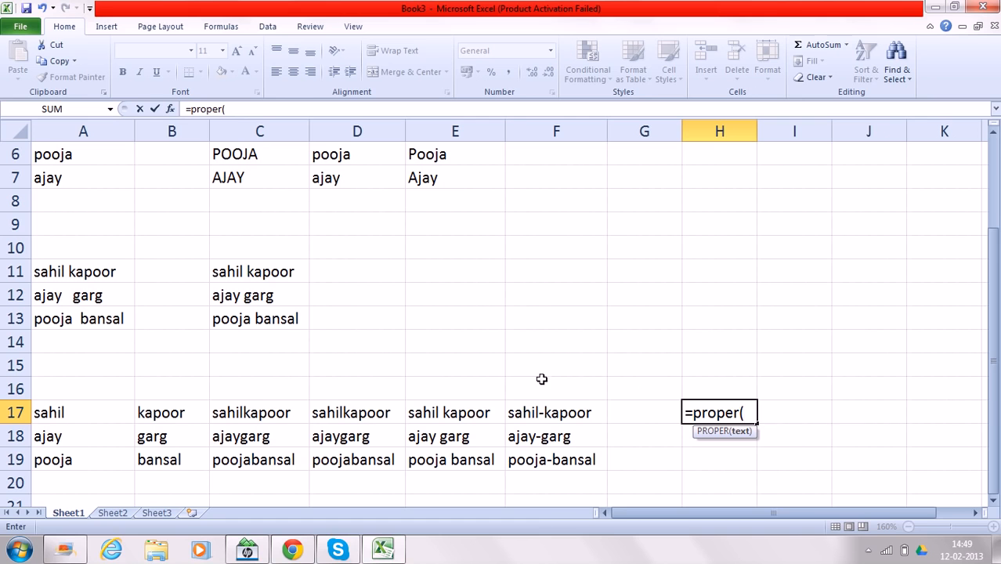
click(105, 408)
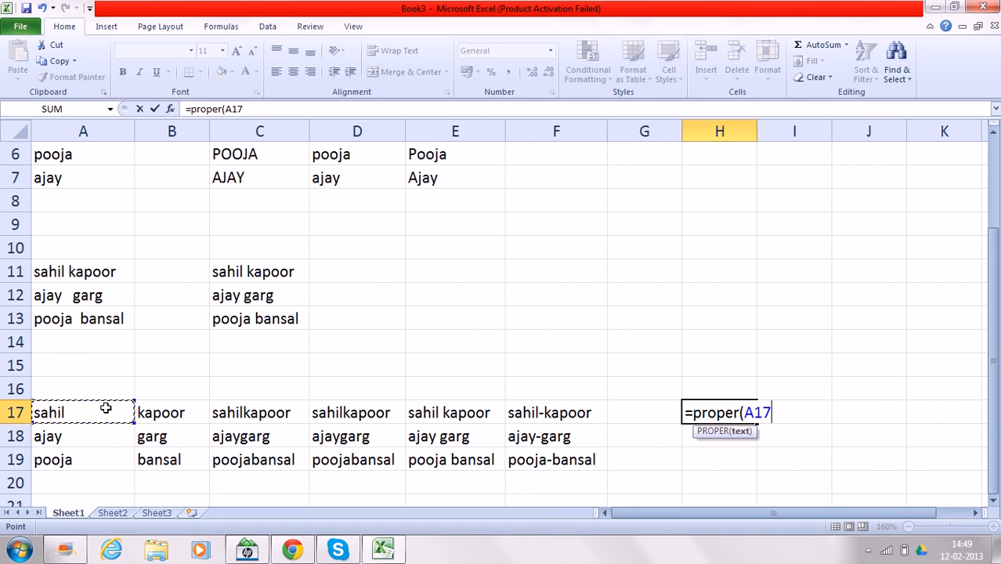
text(&" ")
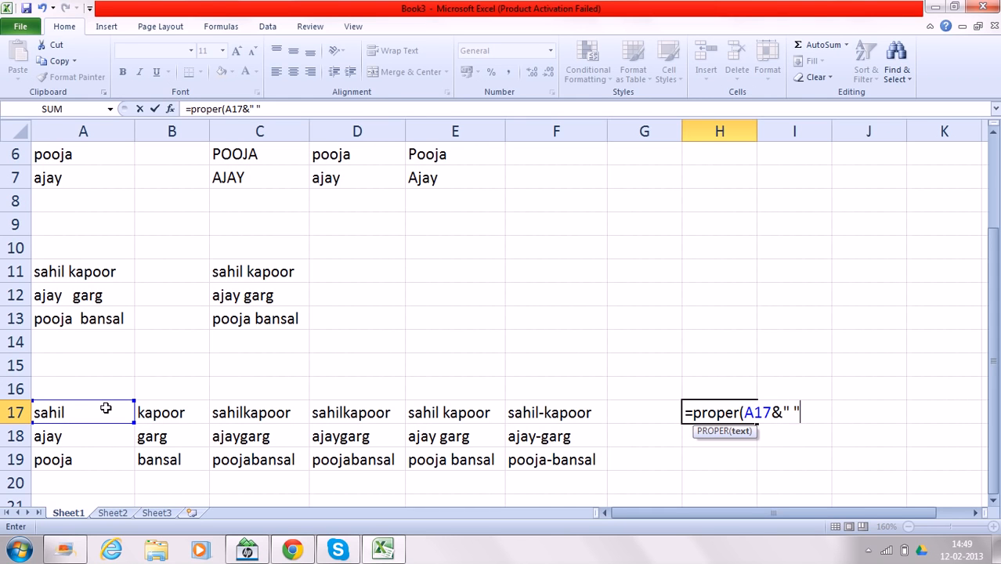
text(&)
click(175, 411)
text())
key(Return)
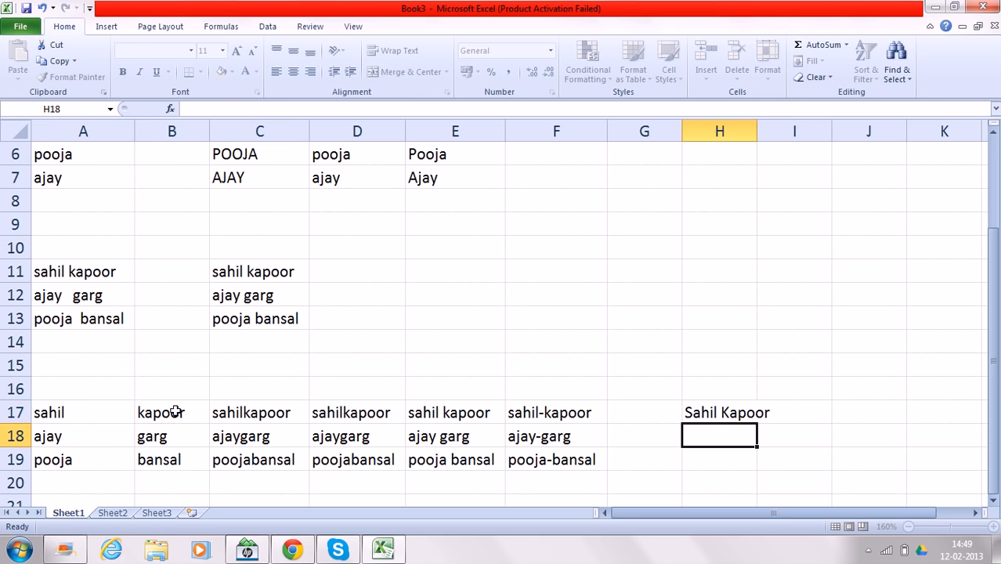
- Fill the PROPER formula from H17 down through H19 and autofit column H's width
click(717, 412)
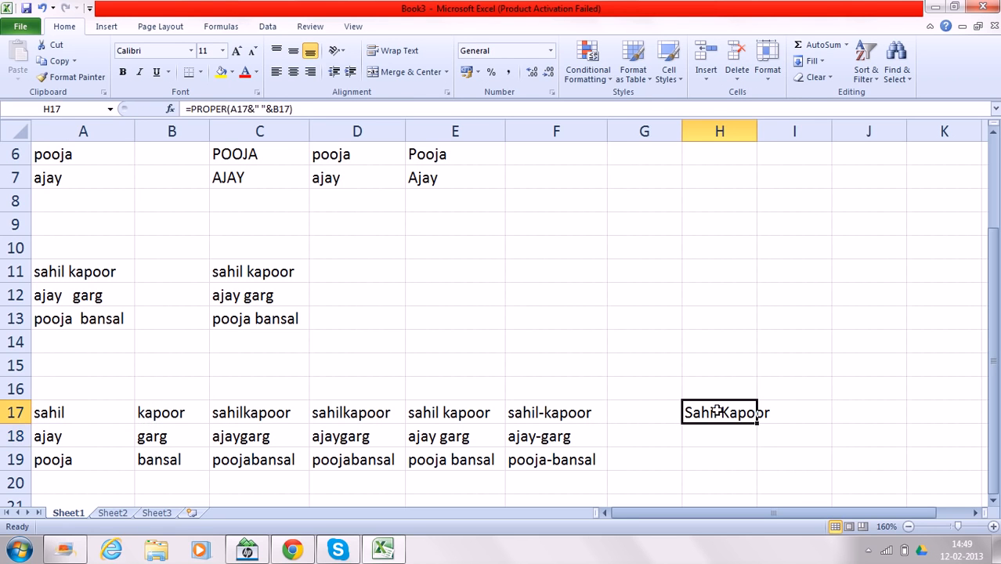
click(771, 430)
click(737, 411)
drag(756, 423, 752, 469)
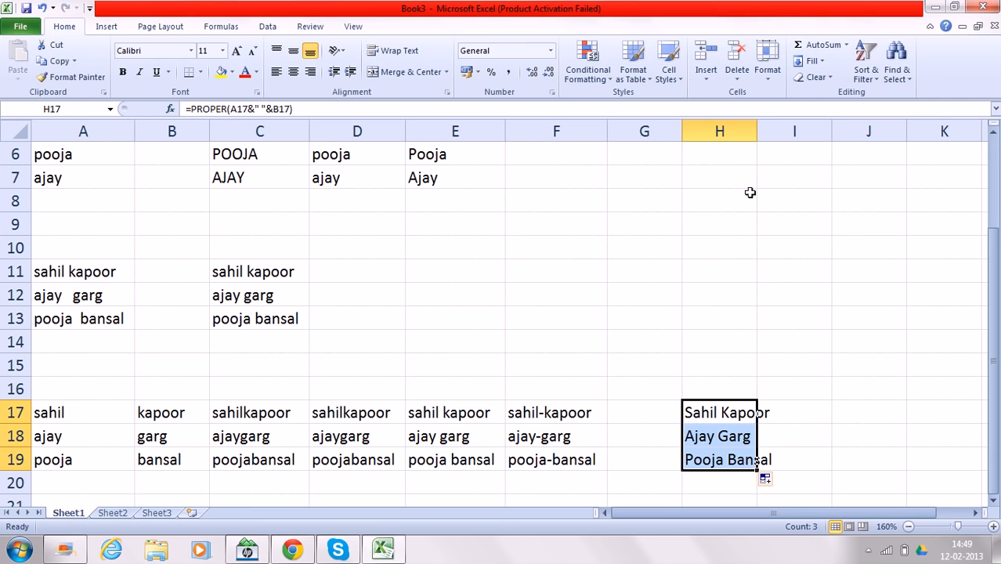
drag(757, 135, 757, 135)
double_click(757, 134)
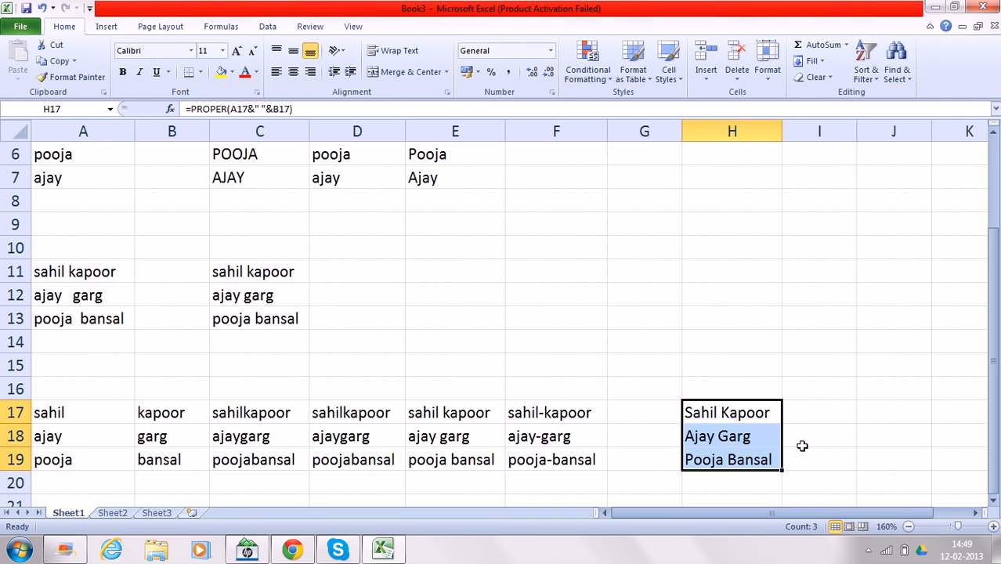
- Review the proper-case full names in H17:H19, and return to the full names in rows 11 to 13
click(968, 528)
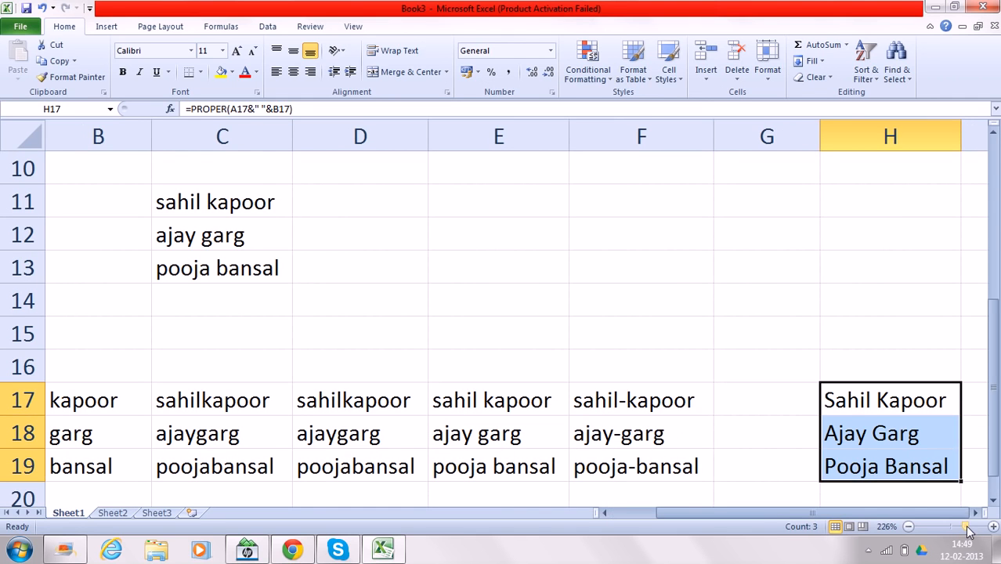
drag(879, 513, 864, 511)
click(876, 399)
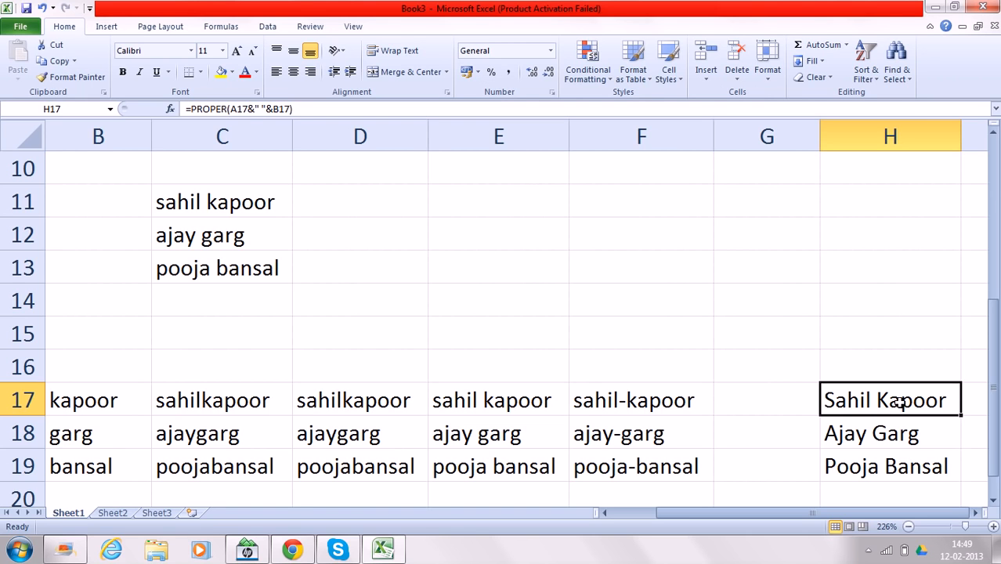
click(822, 433)
click(733, 354)
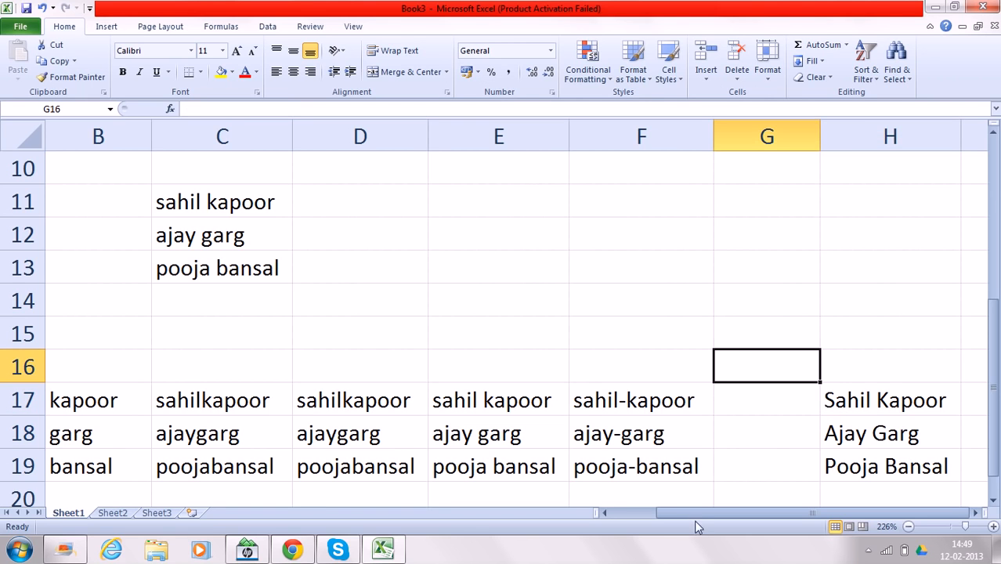
drag(683, 512, 624, 532)
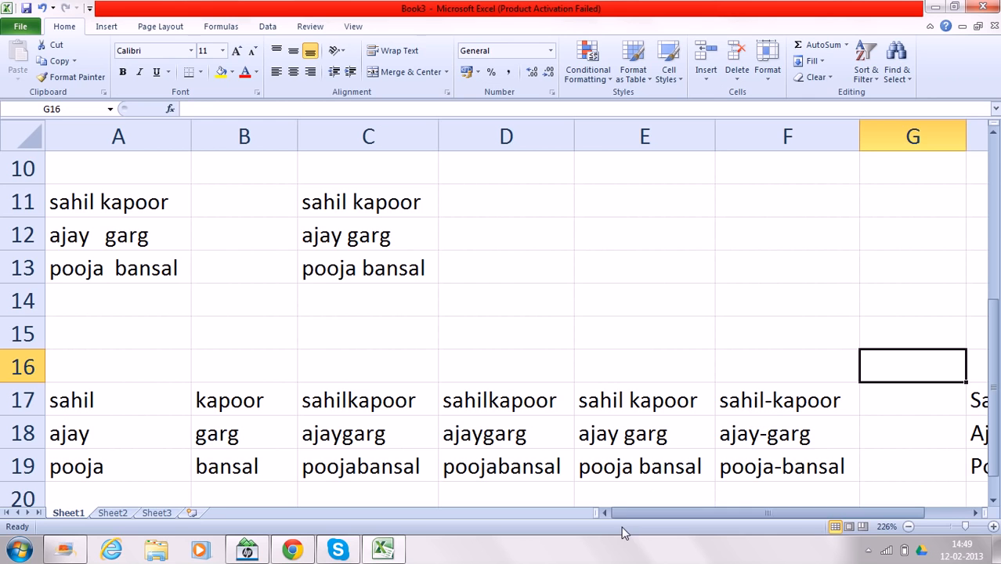
click(647, 334)
key(Up)
key(Up)
key(Up)
key(Up)
key(Up)
key(Up)
key(Up)
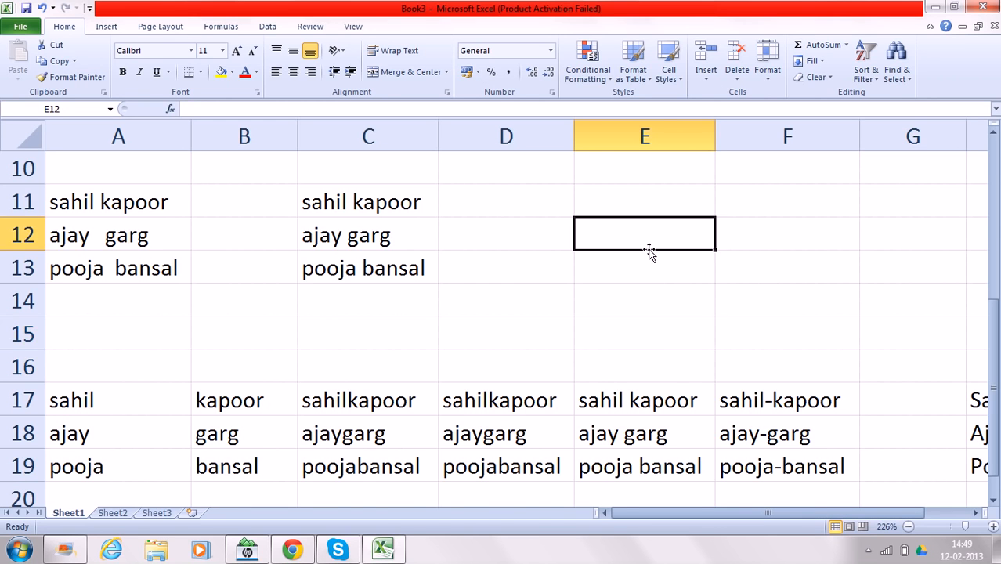
key(Up)
key(Down)
key(Down)
key(Down)
key(Down)
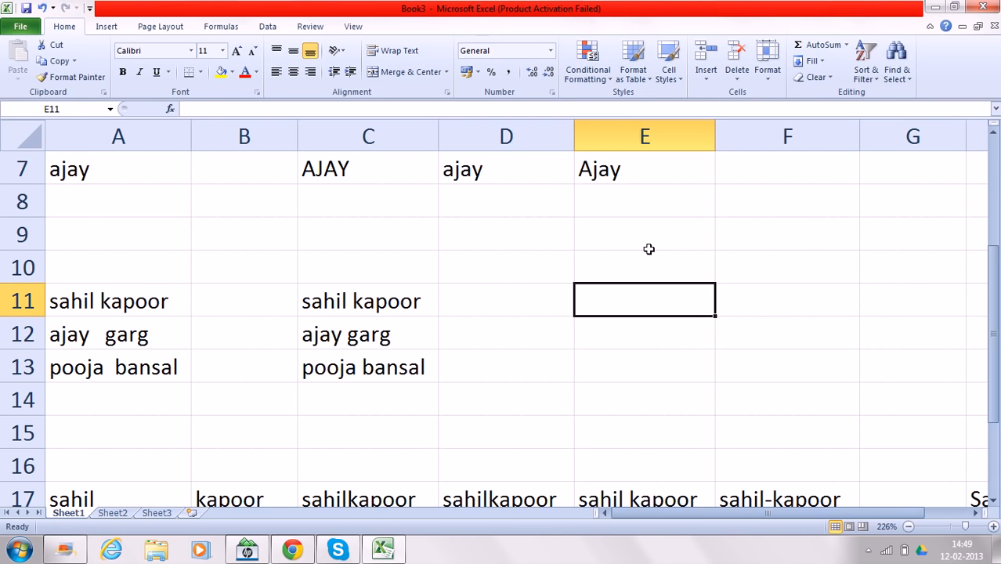
- Enter the formula =LEN(C11) in E11 to count the characters of the trimmed full name
click(130, 299)
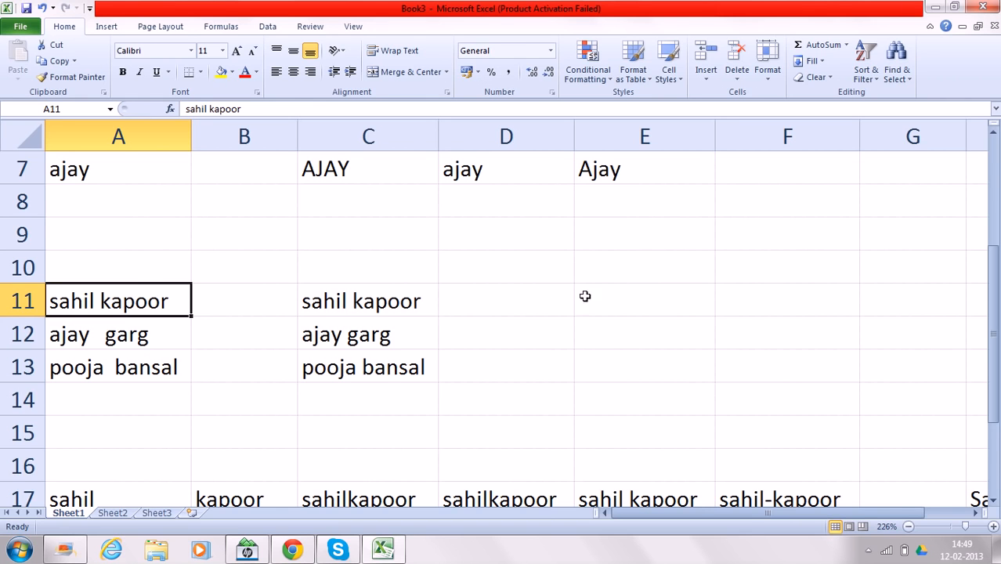
click(613, 303)
text(=)
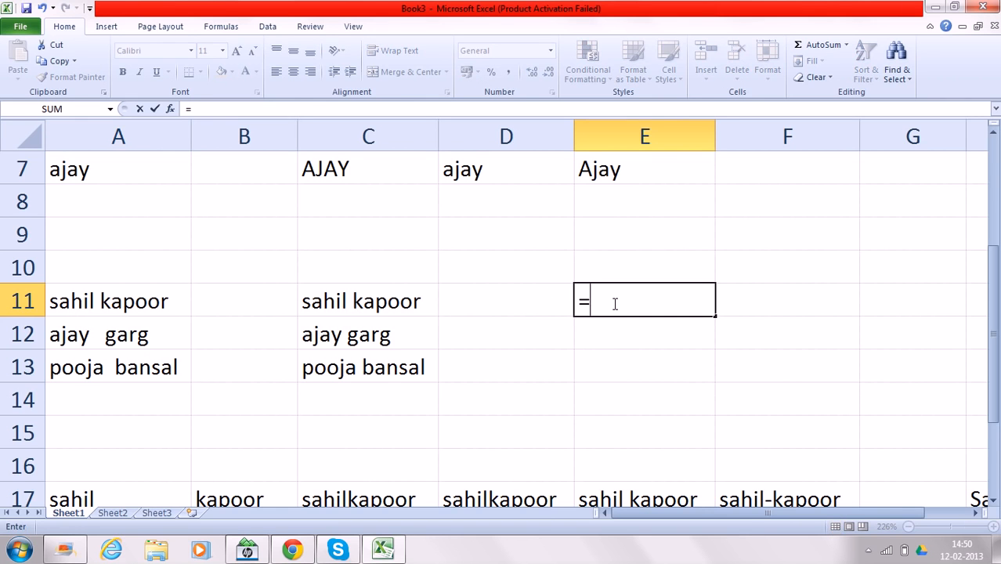
text(le)
text(n)
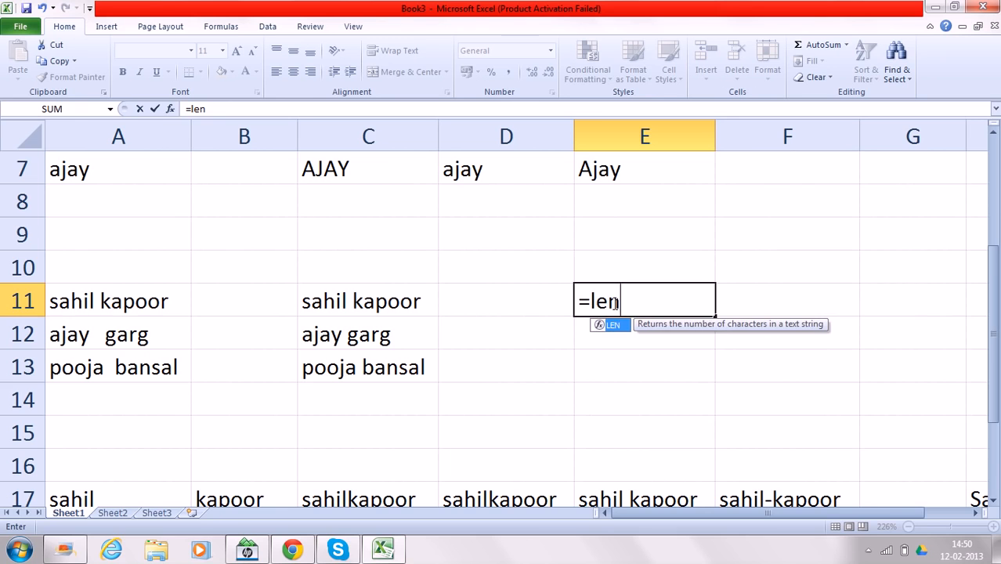
text(()
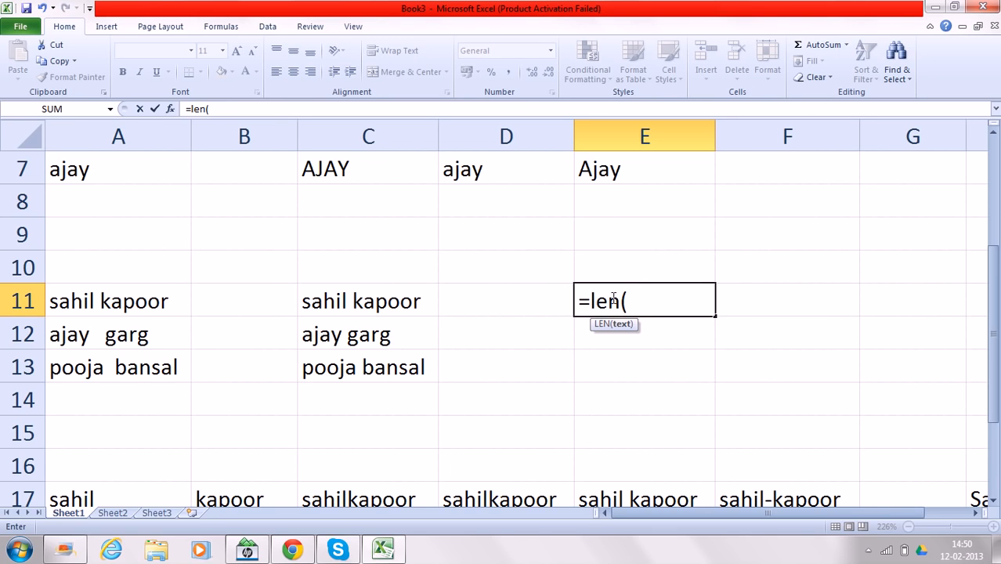
click(160, 303)
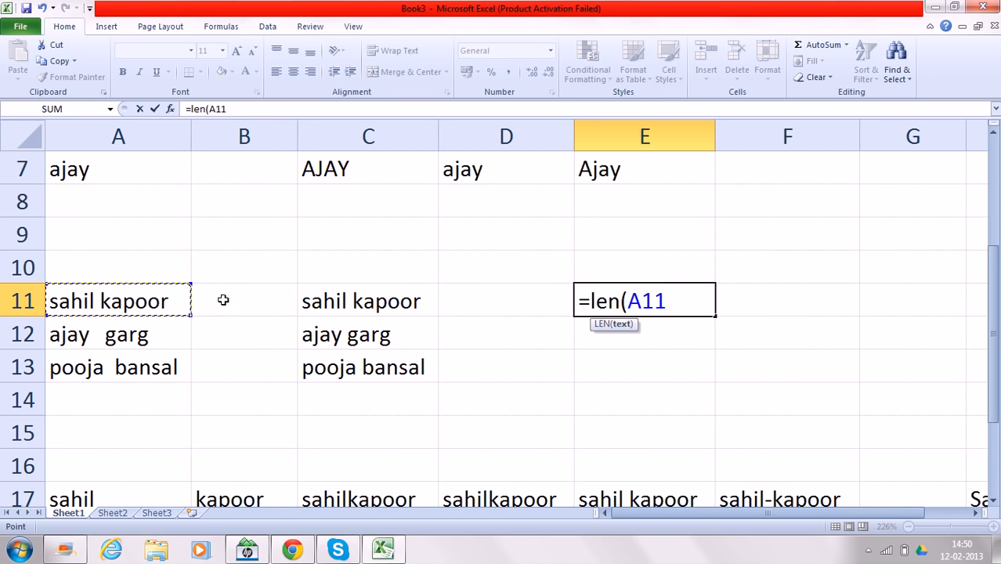
click(332, 303)
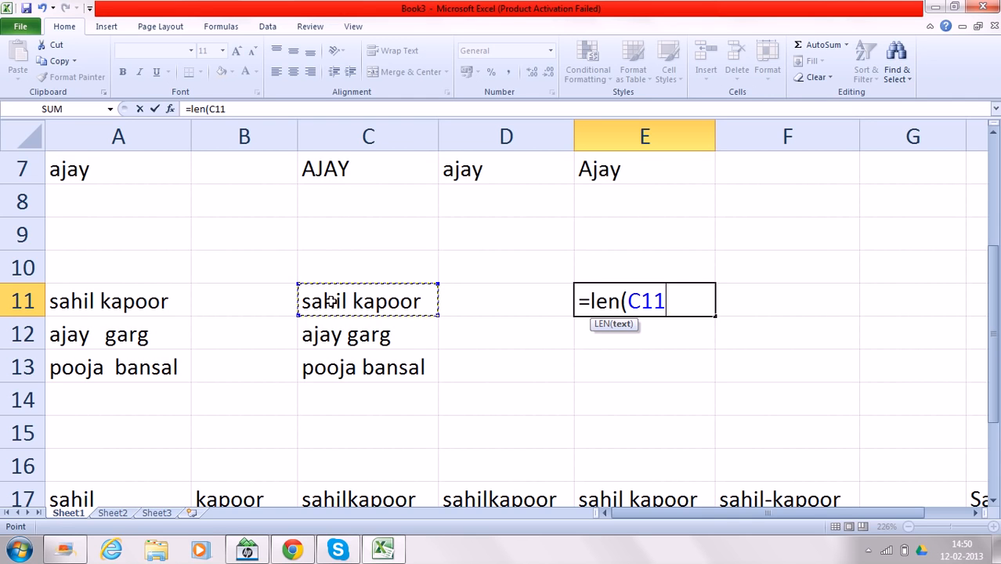
text())
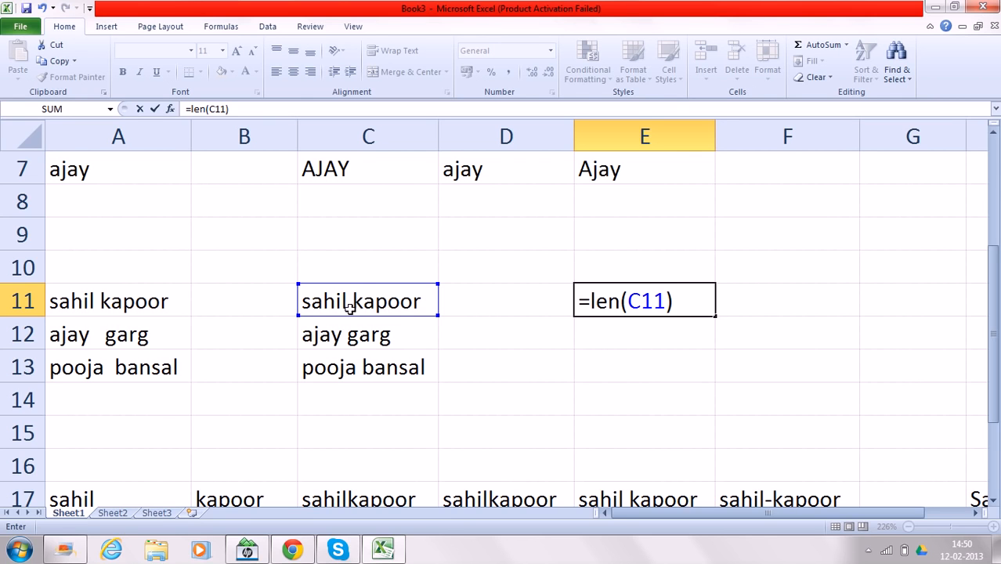
key(Return)
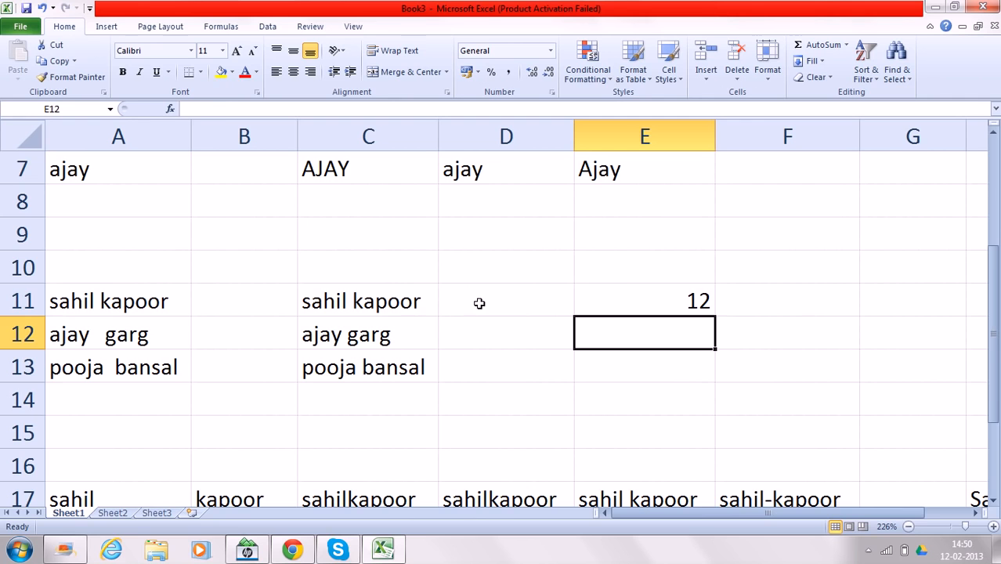
- Fill the LEN formula from E11 down through E13 and compare E12 with the trimmed name in C12
click(634, 300)
drag(715, 316, 717, 368)
click(718, 368)
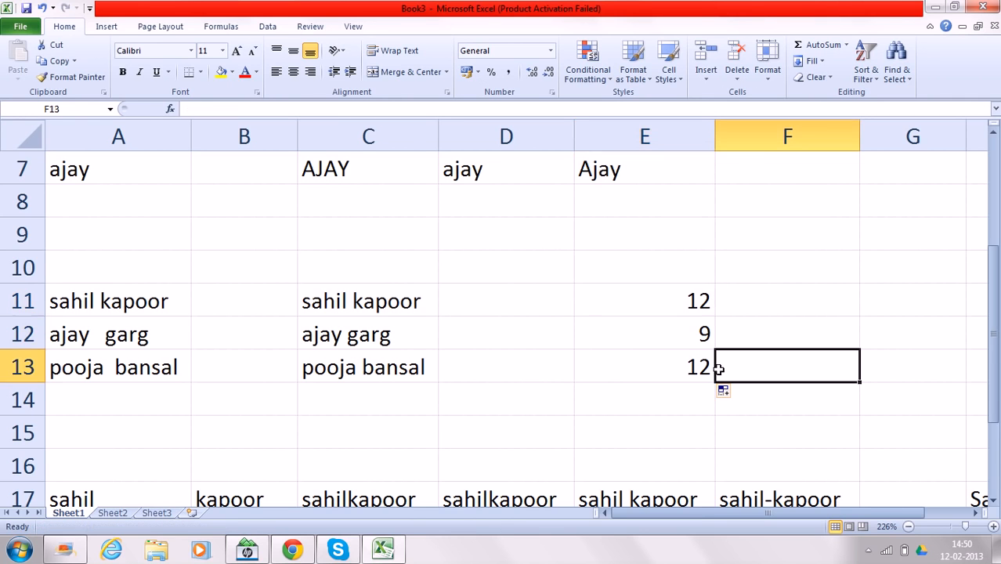
click(627, 338)
click(334, 338)
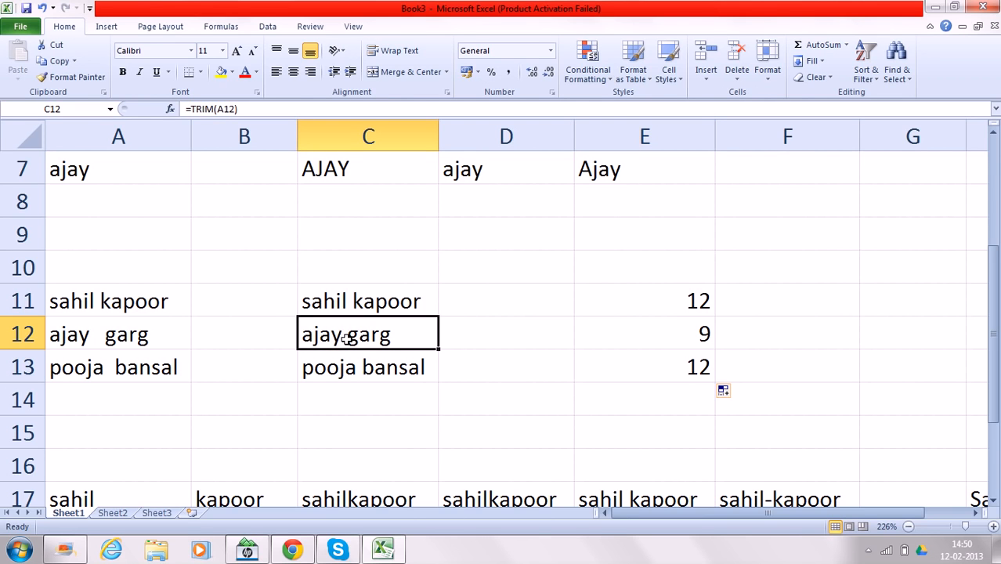
click(594, 319)
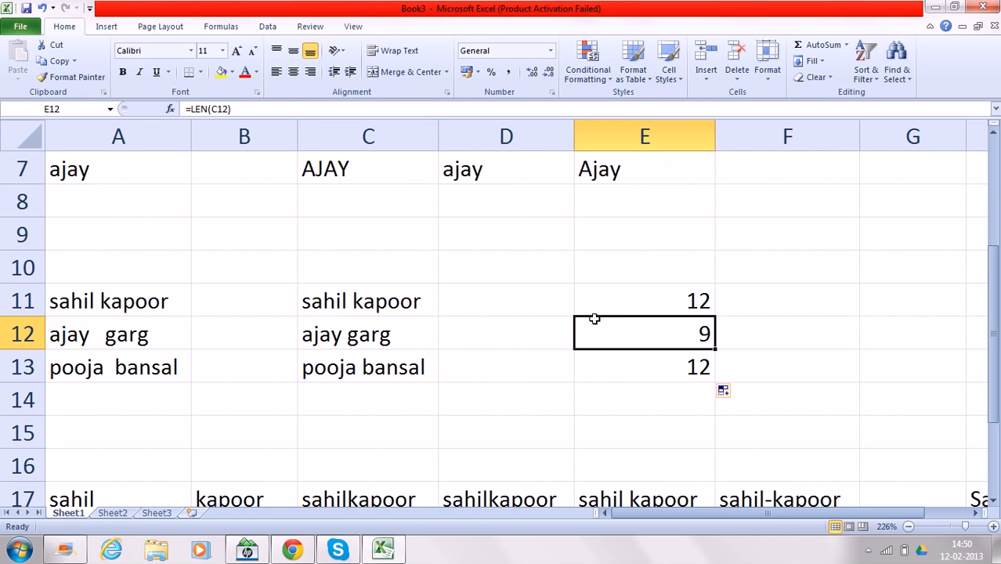
click(800, 310)
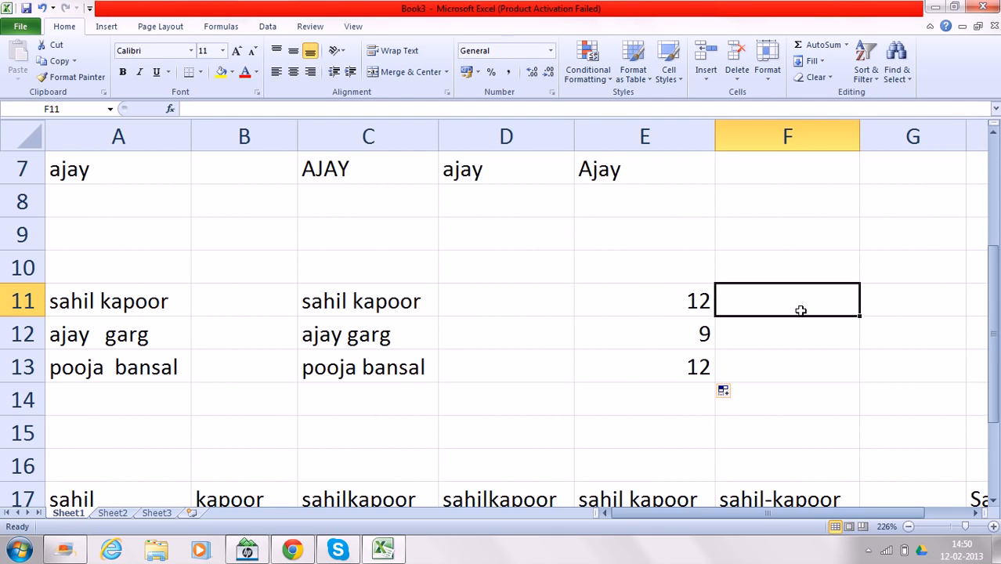
- Enter the formula =RIGHT(C11,6) in F11 to extract the last six characters of the full name
click(402, 301)
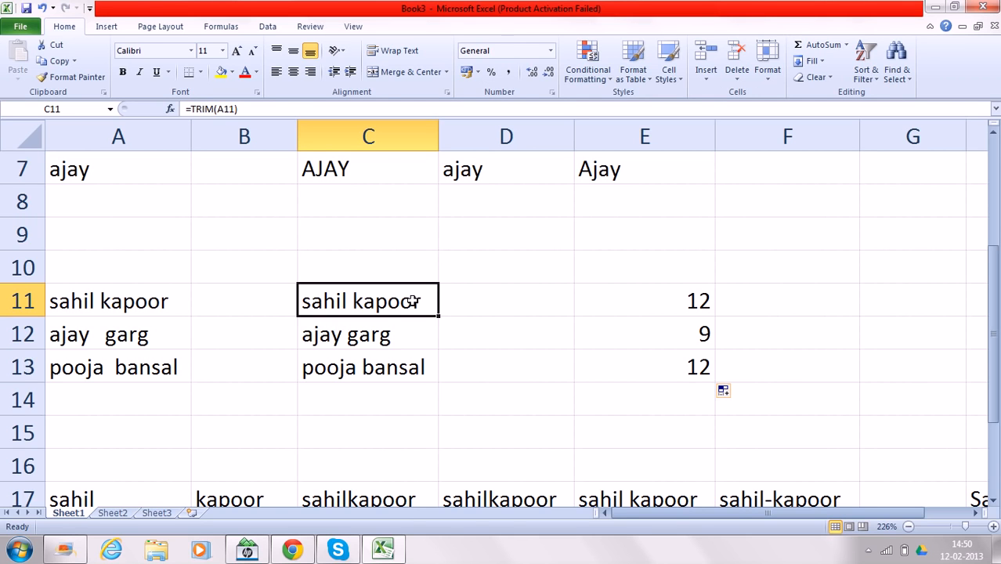
click(792, 307)
text(=)
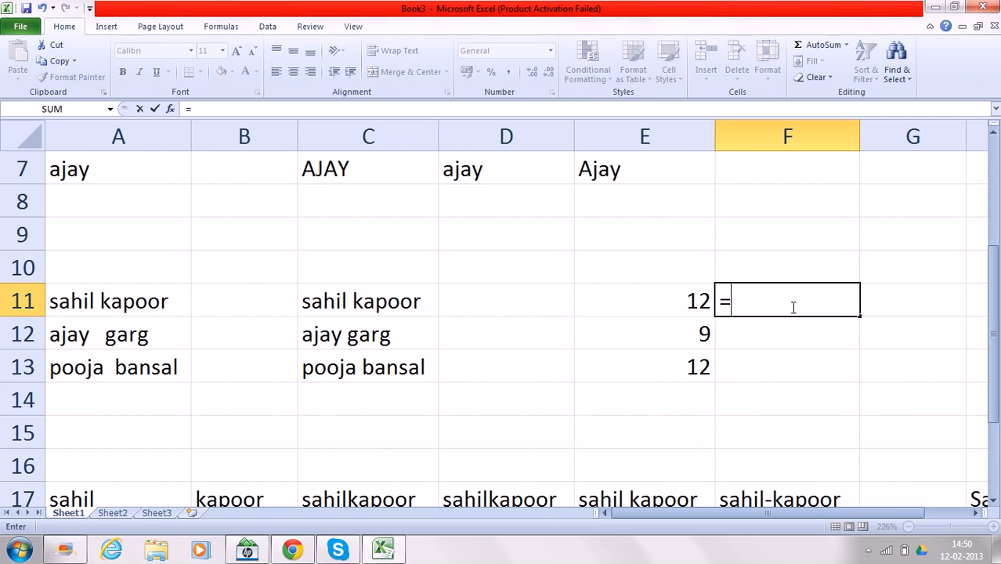
text(right)
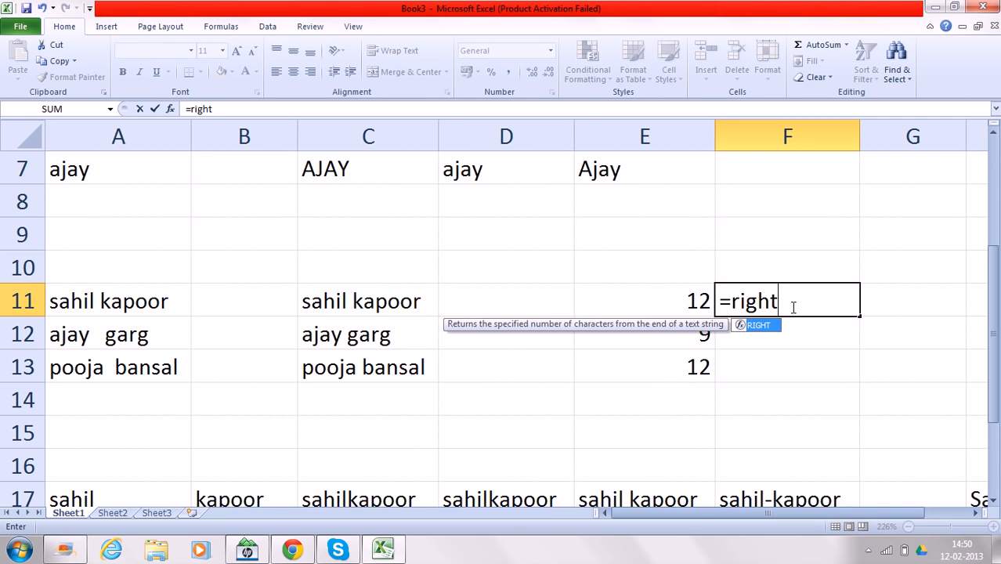
text(()
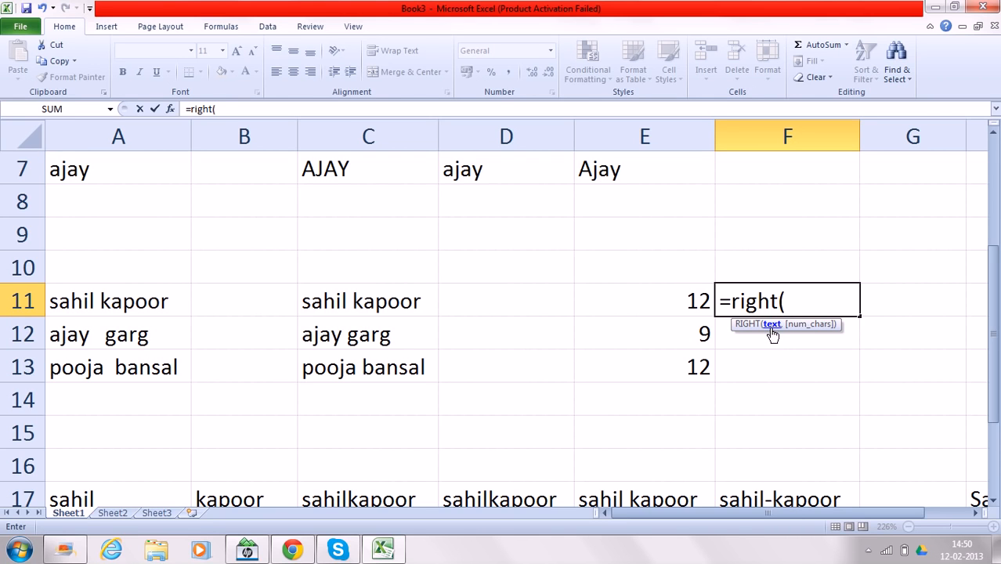
click(413, 301)
text(,6))
key(Return)
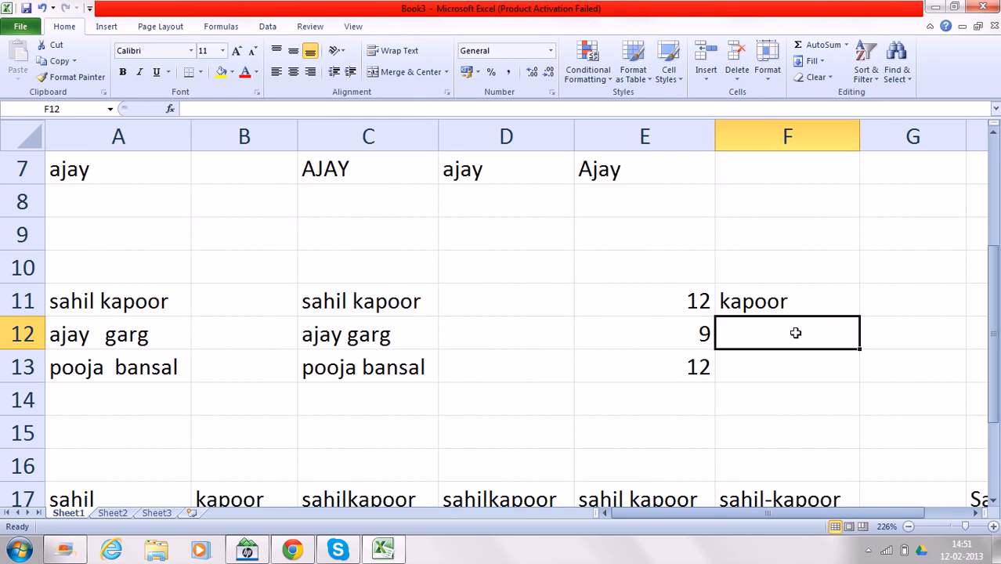
- Enter the formula =LEFT(C11,5) in F12 to extract the first five characters of the full name
text(=left)
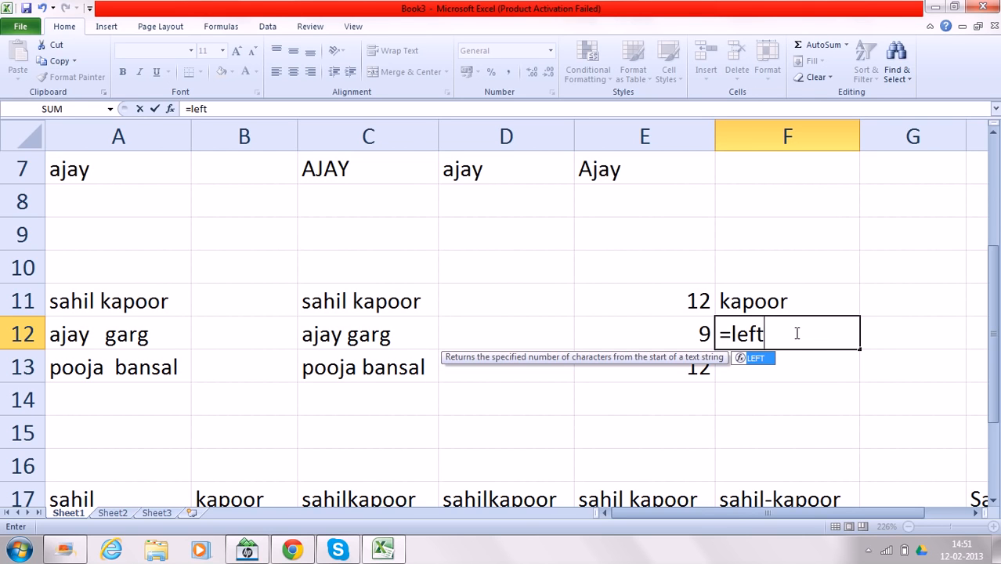
text(()
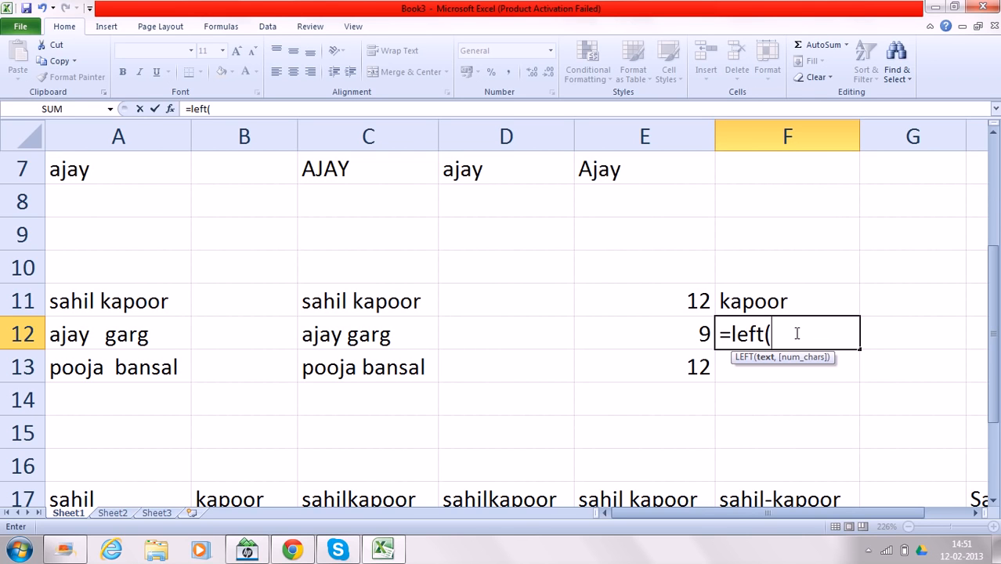
click(414, 305)
text(,)
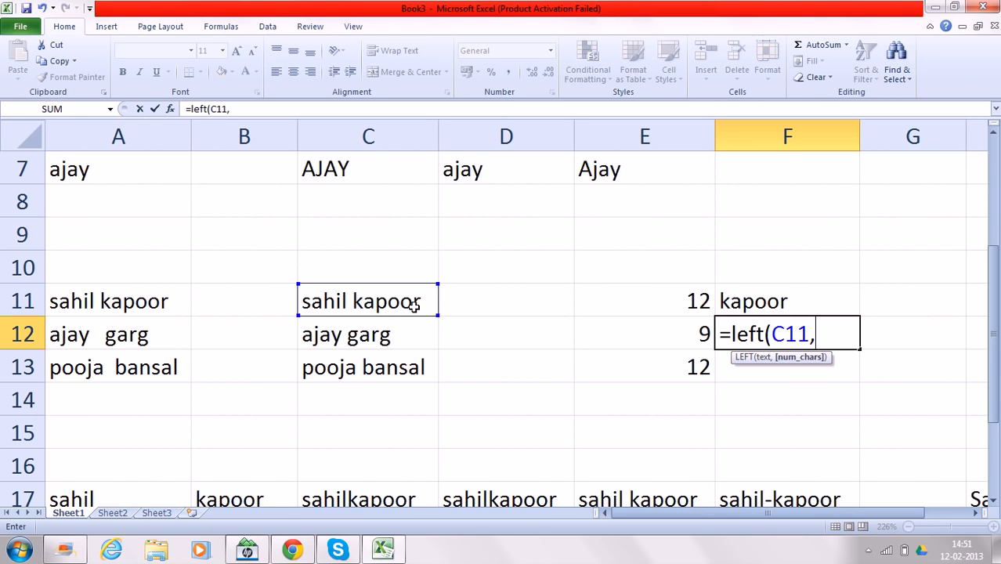
text(5))
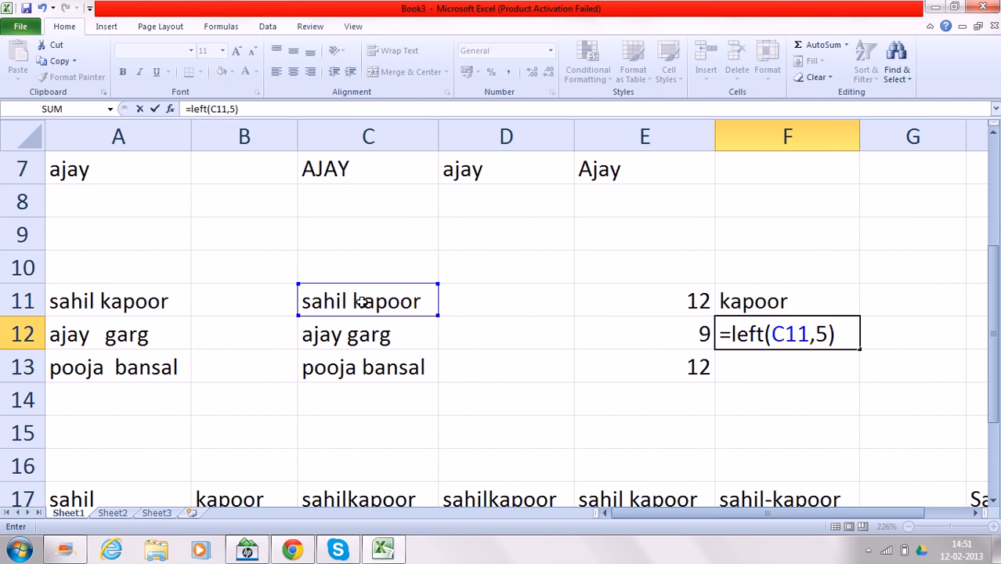
key(Return)
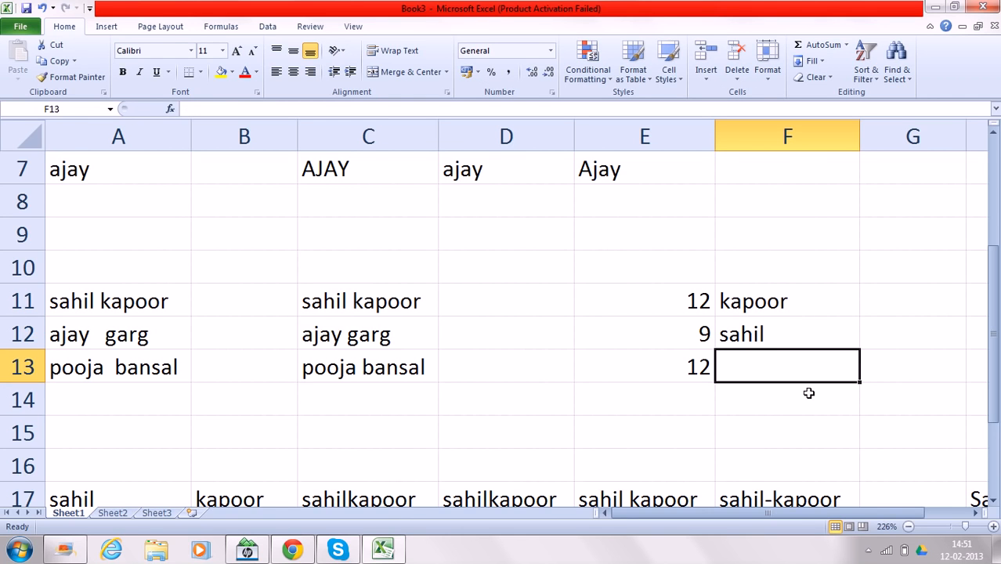
- Enter the formula =LEFT(C11,4) in F13 to extract only the first four characters, and check the extracted text in column F
text(=lef)
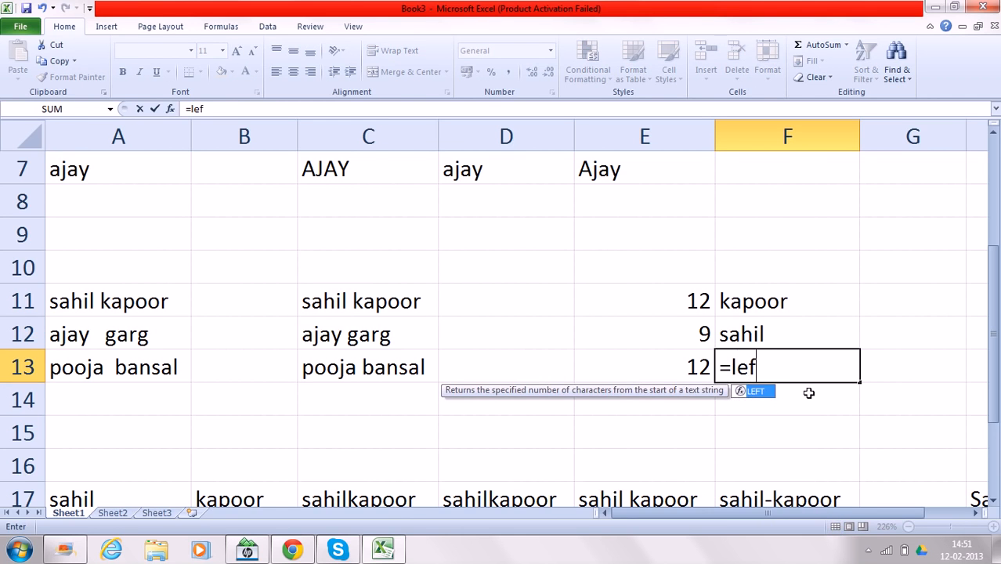
text(t()
click(391, 307)
text(,4))
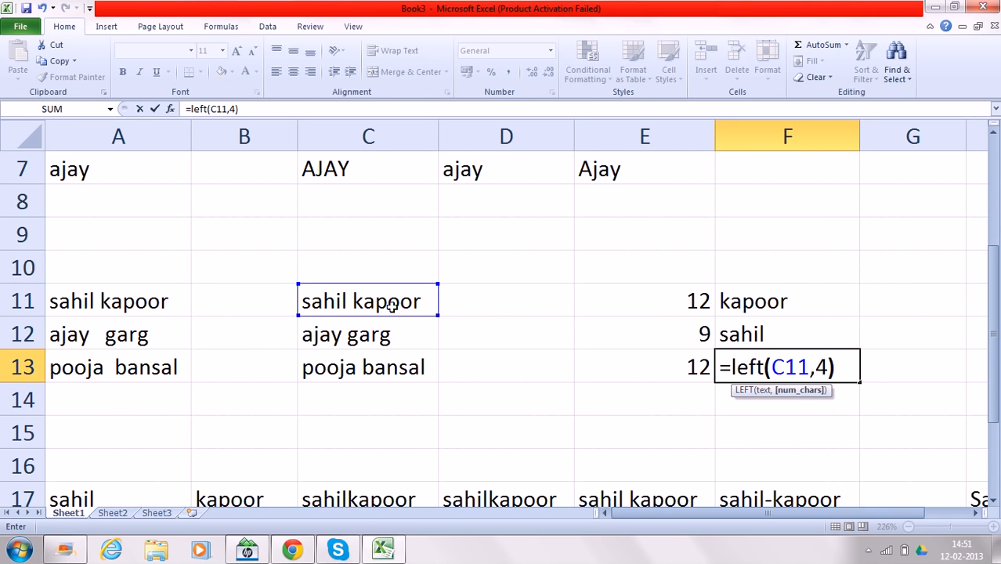
key(Return)
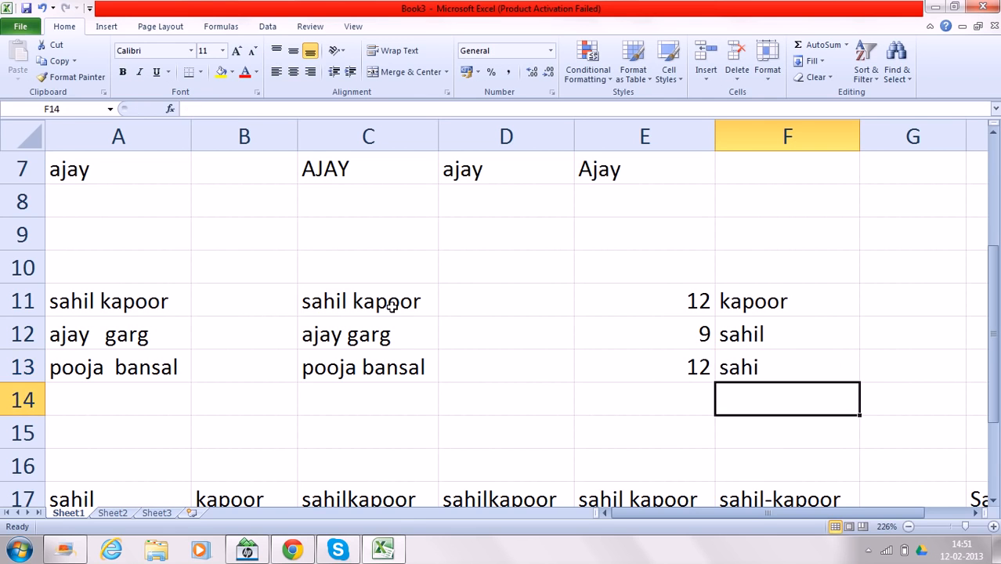
click(750, 367)
click(862, 366)
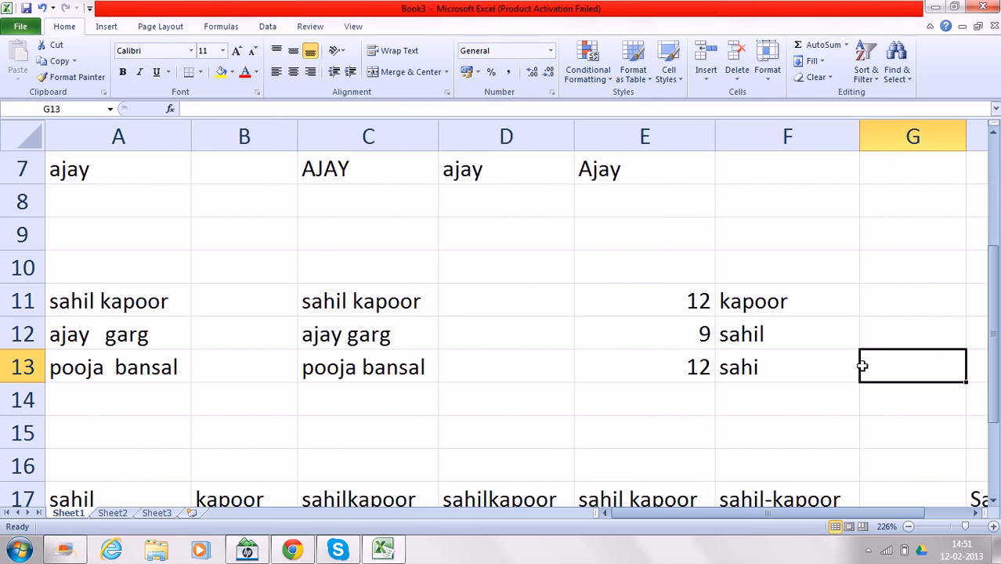
click(823, 311)
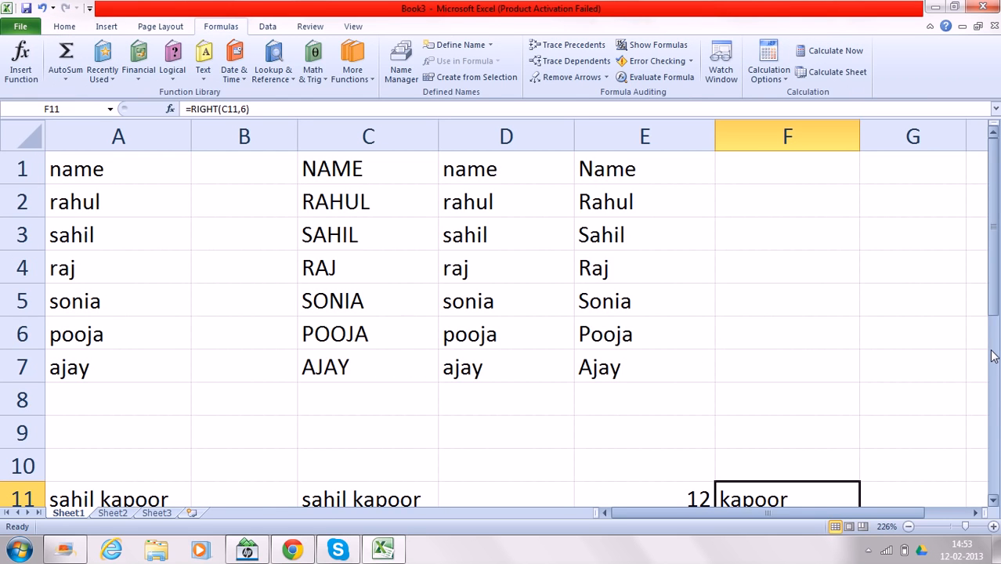
- Enter the formula =MID(C11,2,5) in F14 to extract five characters of the full name starting from the second
drag(993, 278, 992, 297)
click(914, 330)
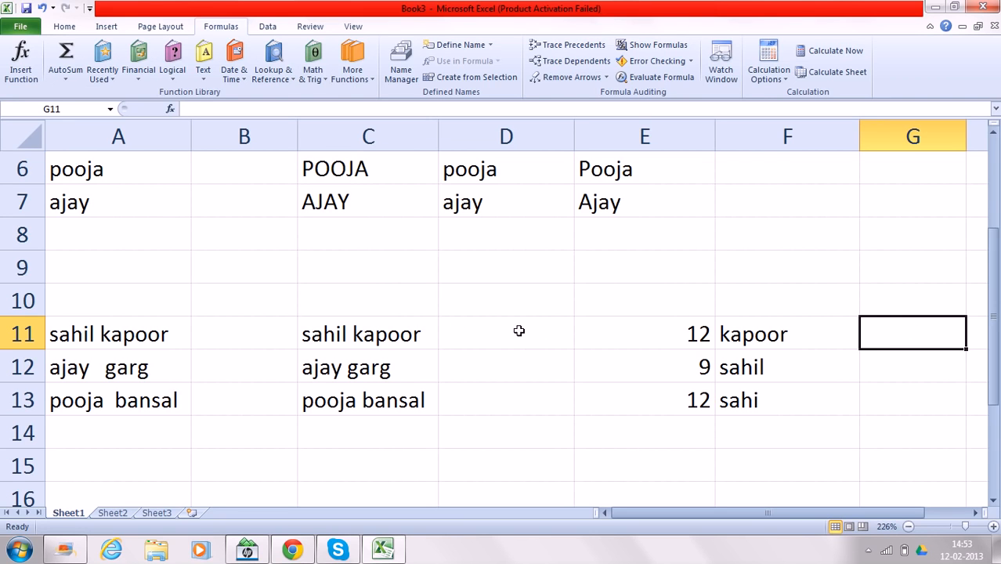
click(404, 329)
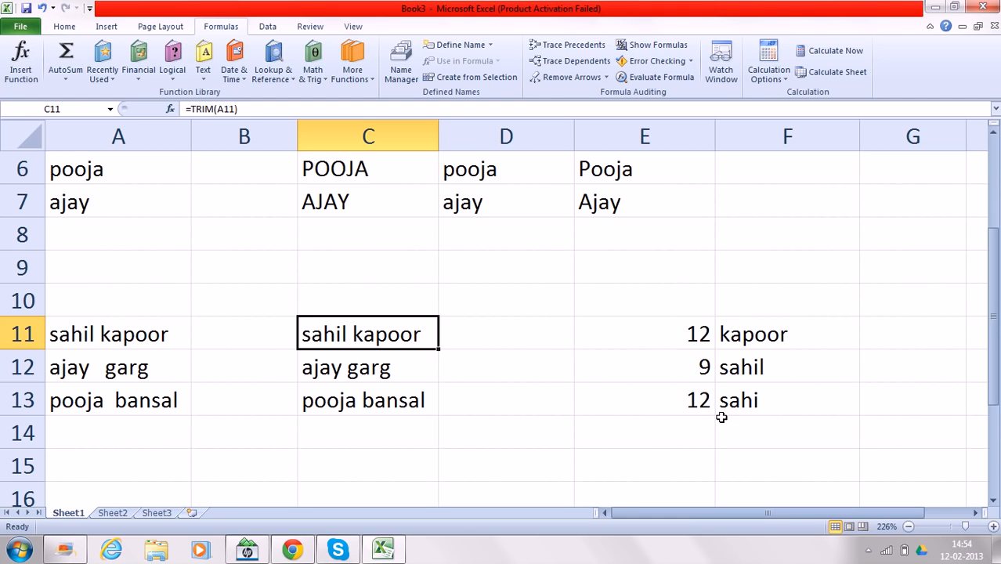
click(746, 431)
text(=m)
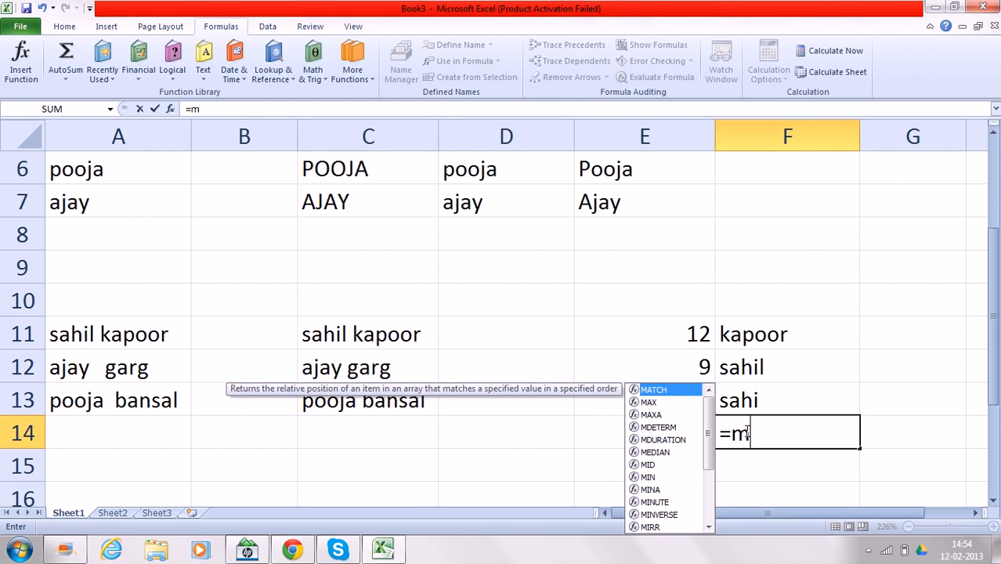
text(i)
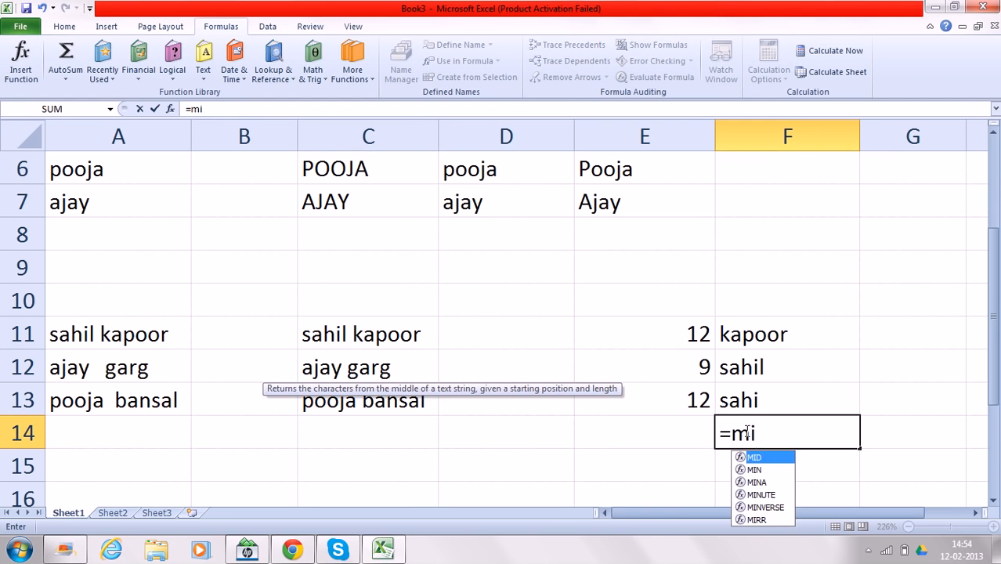
text(d)
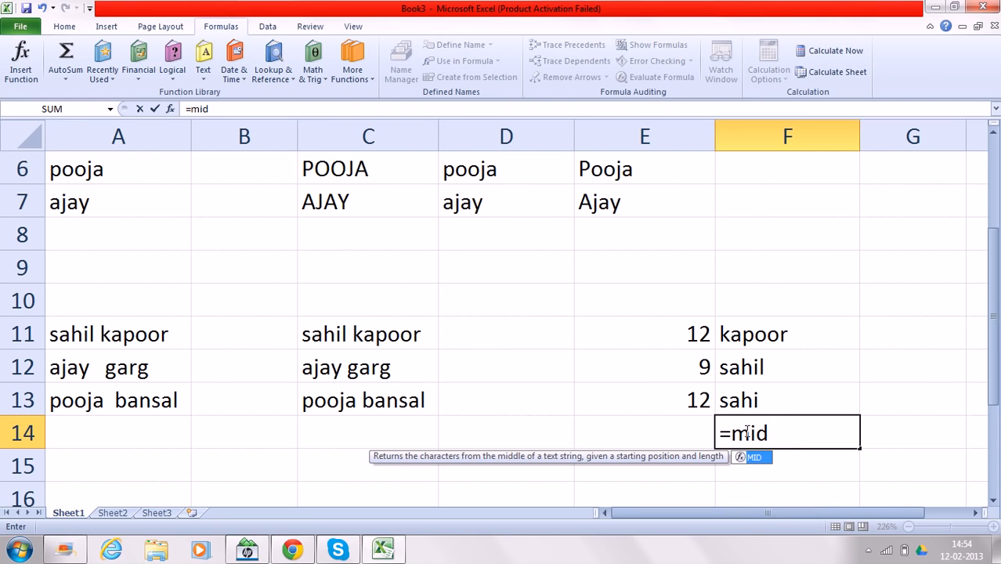
text(()
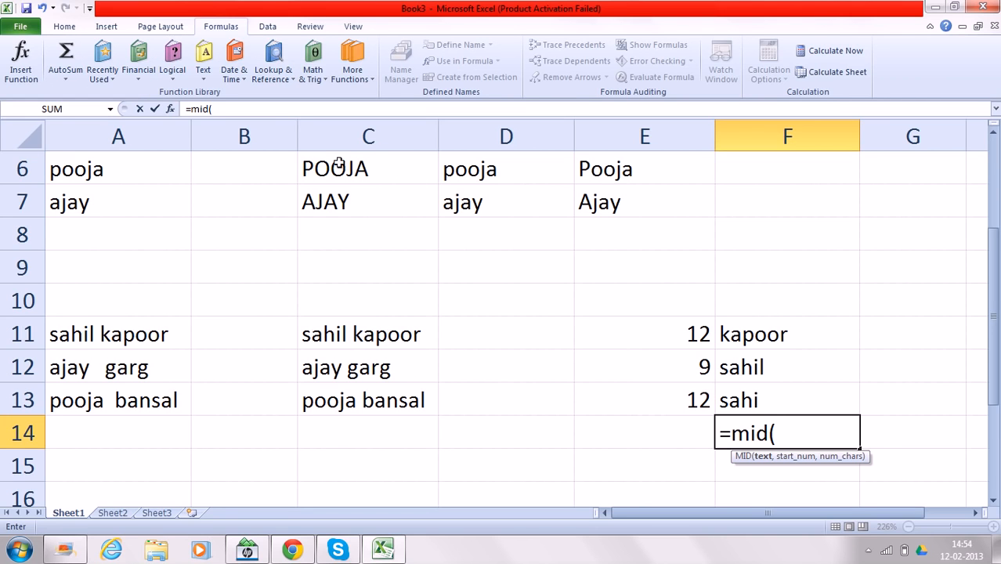
click(343, 342)
text(,)
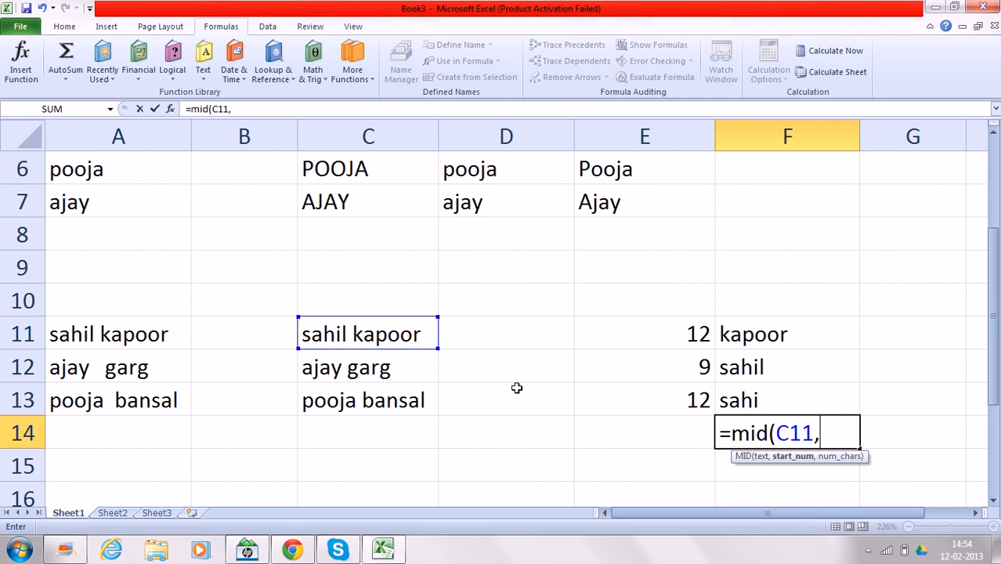
text(2)
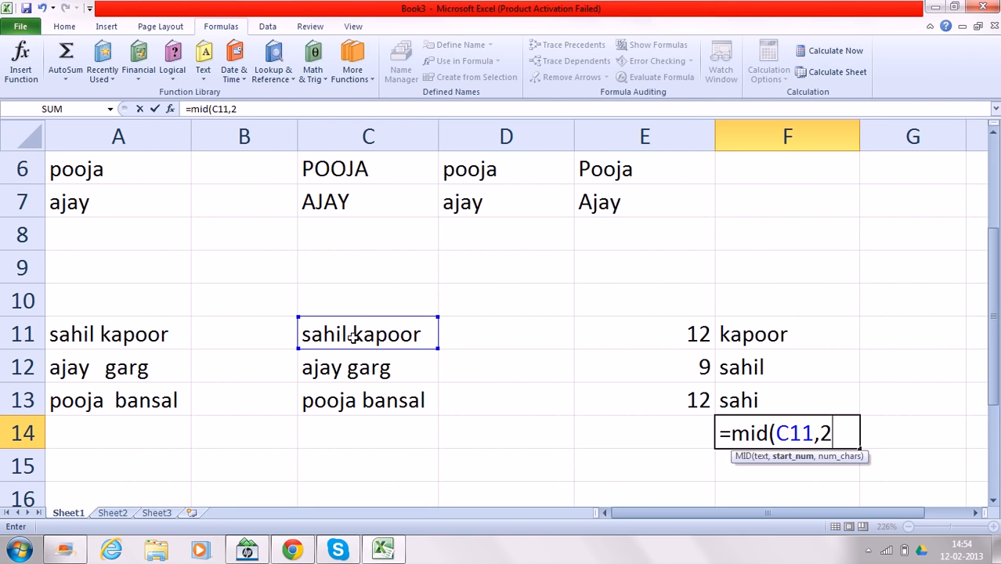
text(,4)
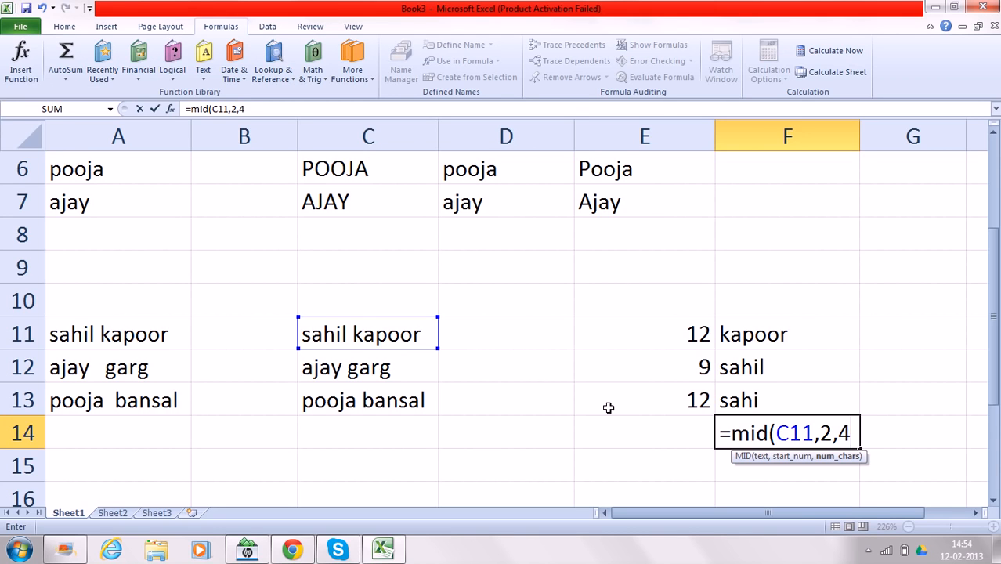
key(BackSpace)
text(5)
text())
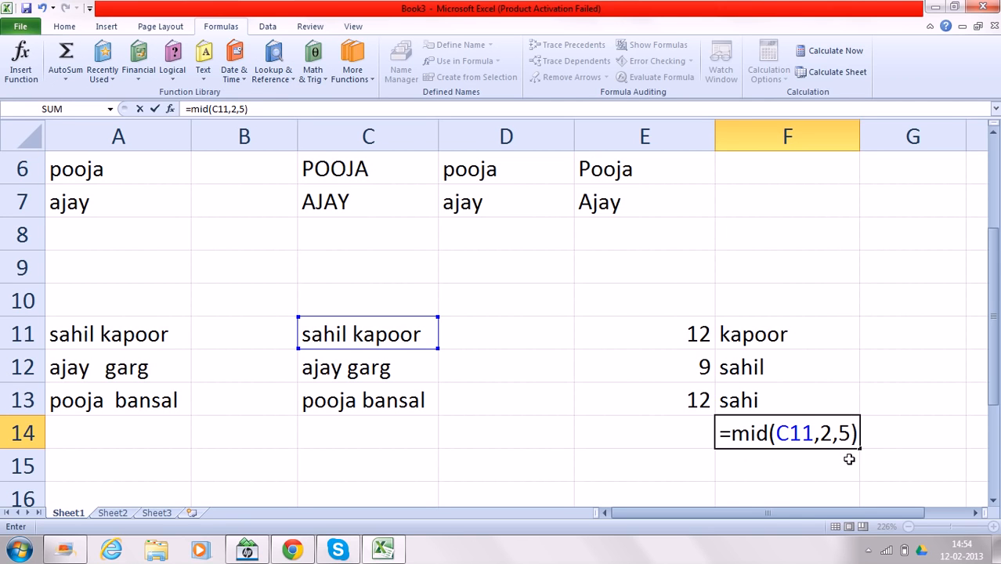
key(Return)
click(778, 433)
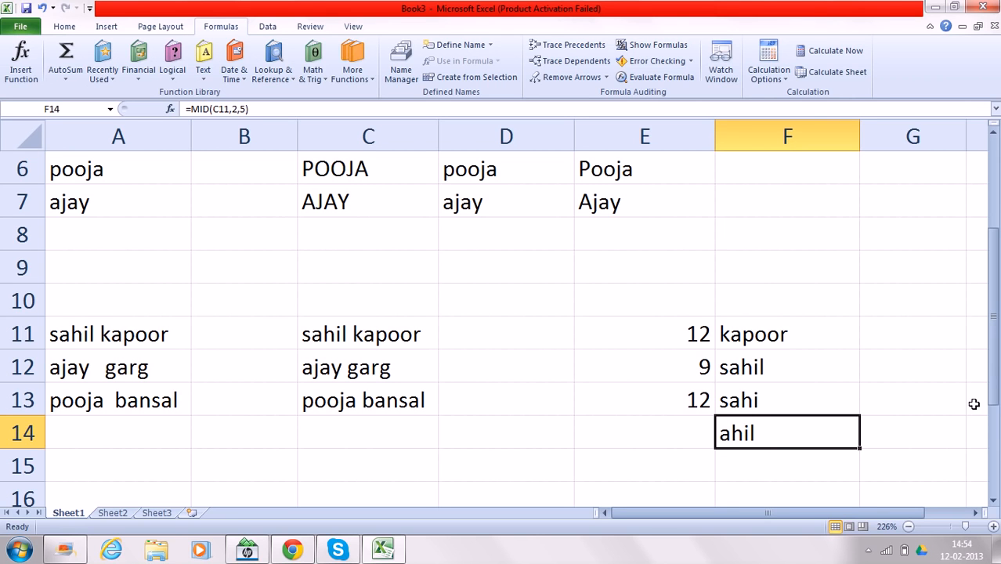
- List the function names upper, lower, proper, trim and concatenate in cells F1 through F5
drag(994, 403, 977, 212)
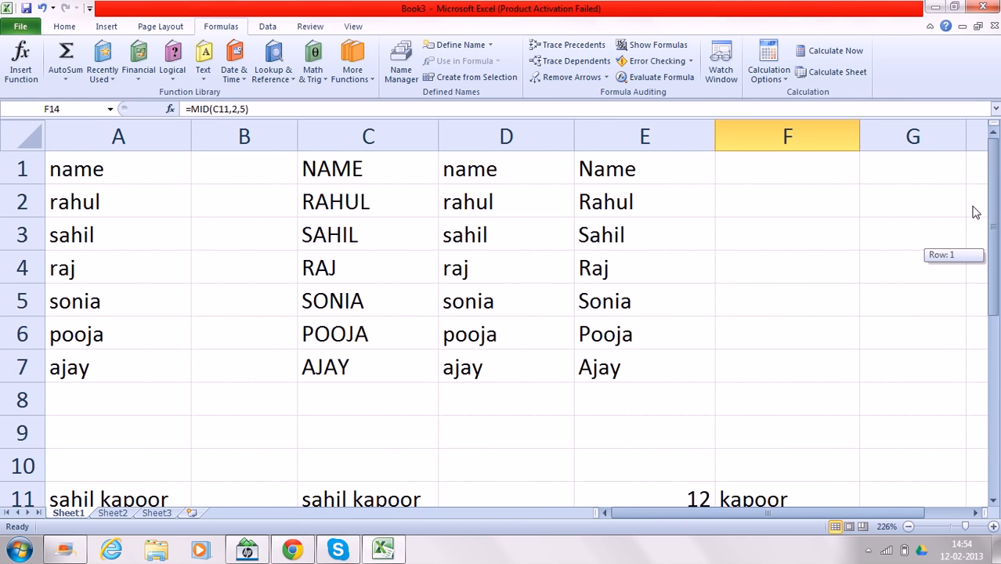
click(805, 169)
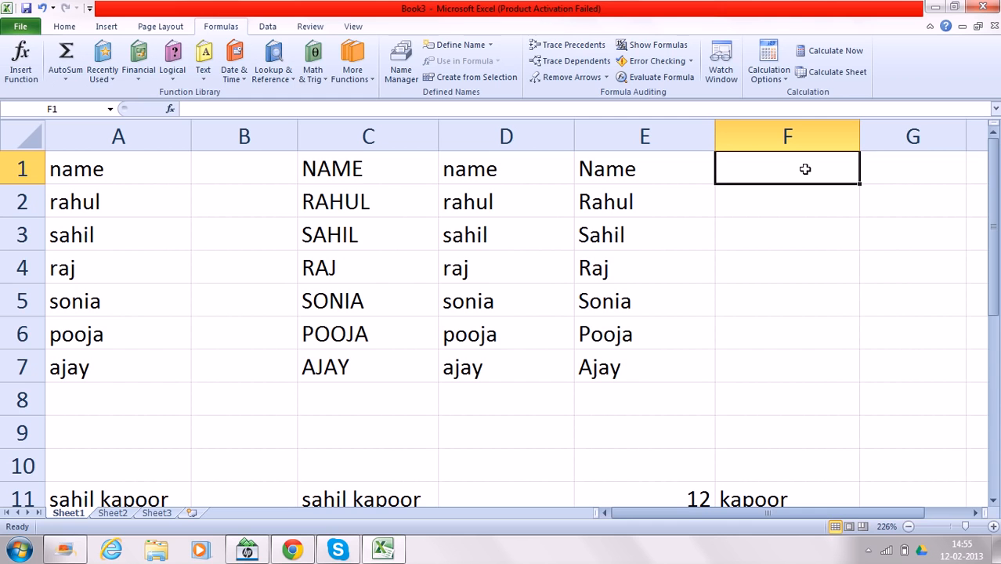
text(upper)
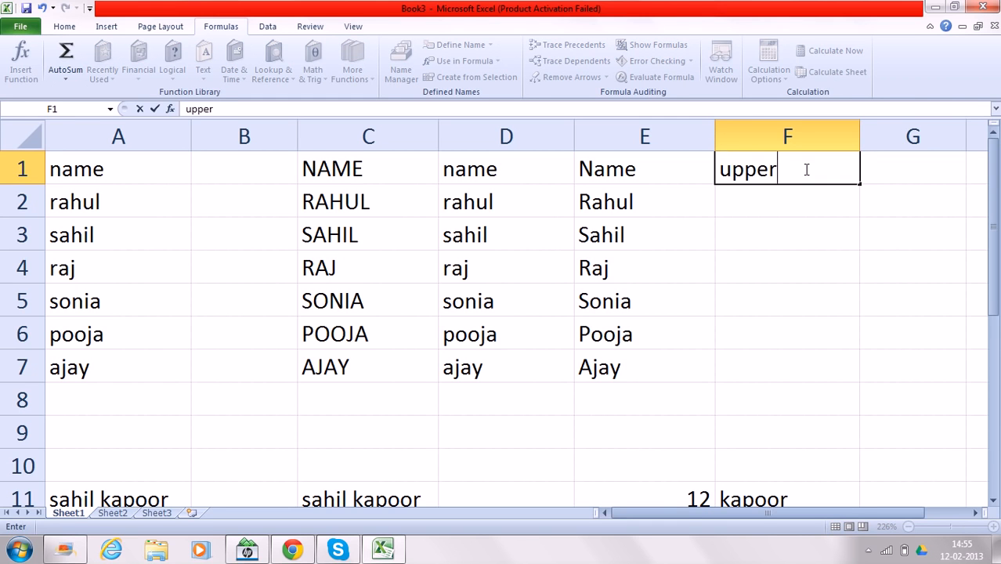
key(Return)
text(lower)
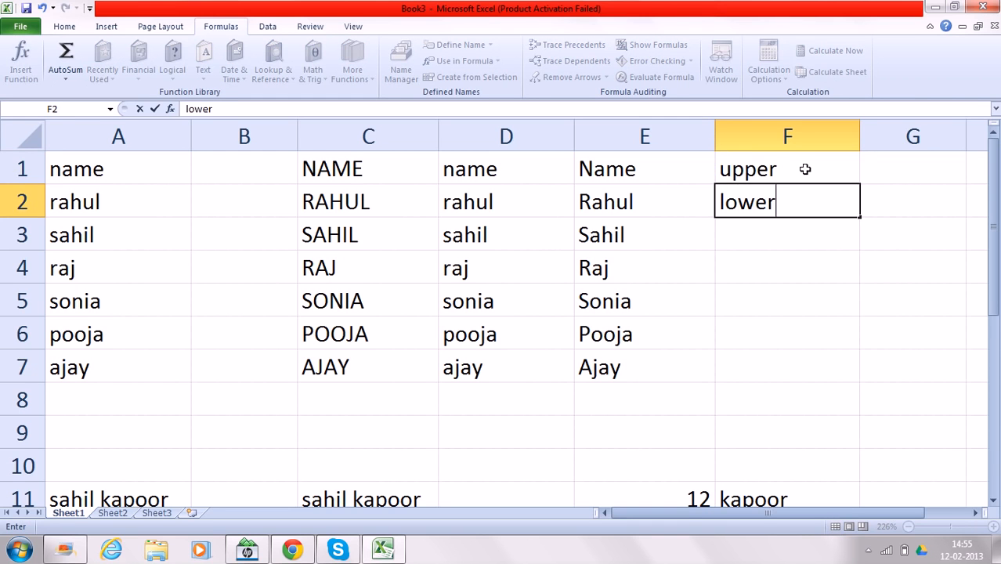
key(Return)
text(proper)
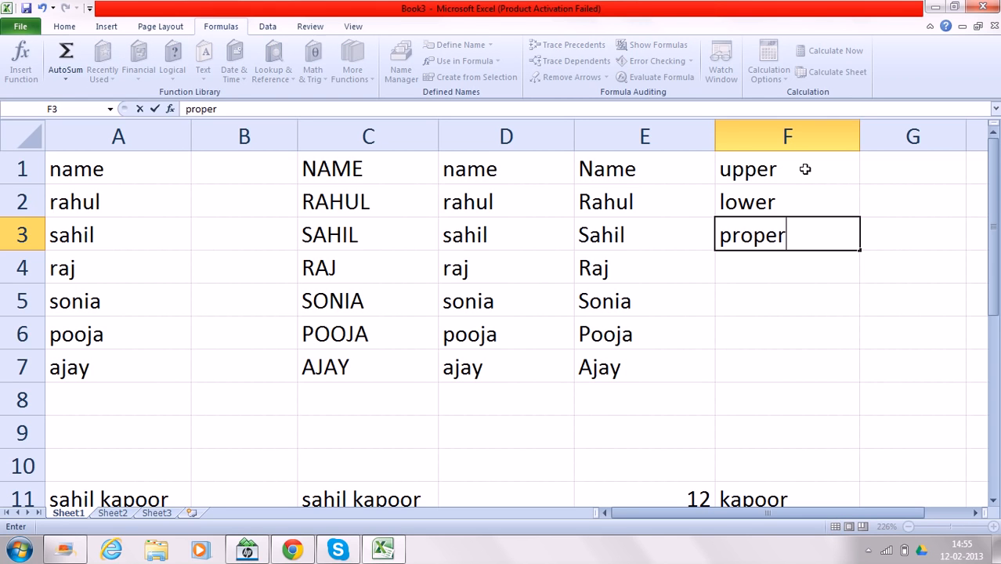
key(Return)
text(trim)
key(Return)
text(co)
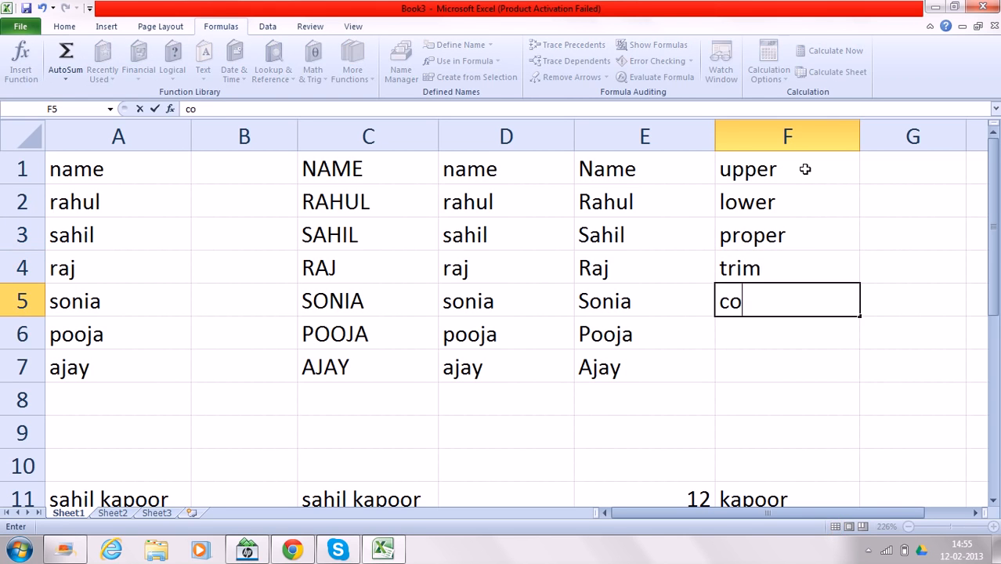
text(ncatenate)
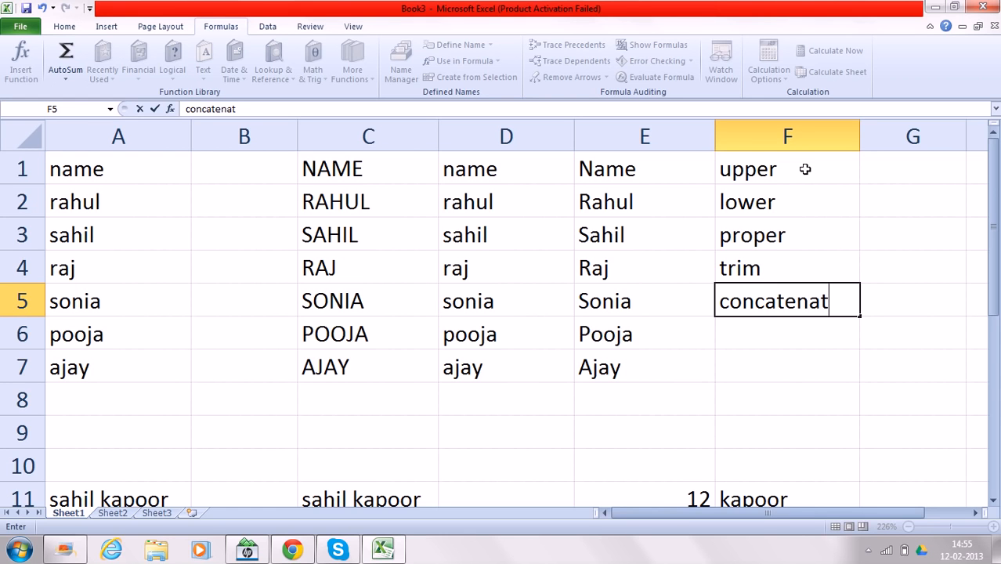
key(Return)
- Continue the function list with len, right, left and mid in F6 through F9, and review the whole list
text(r)
key(BackSpace)
text(len)
key(Return)
text(right)
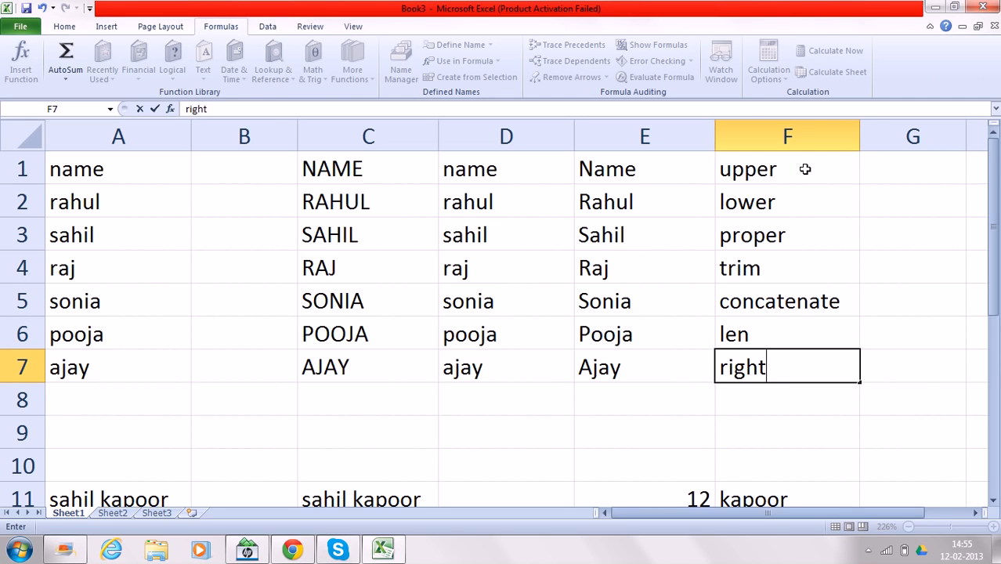
key(Return)
text(left)
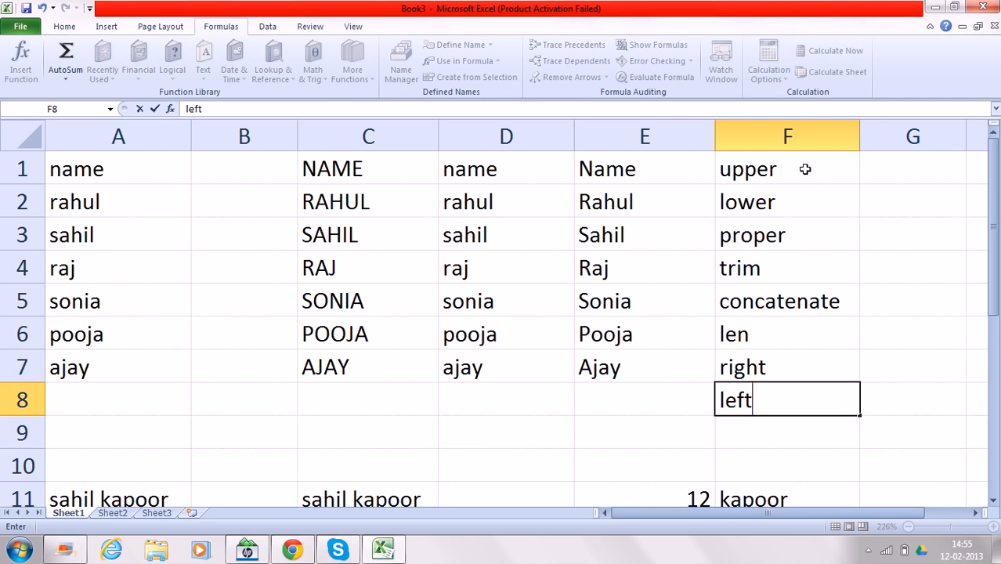
key(Return)
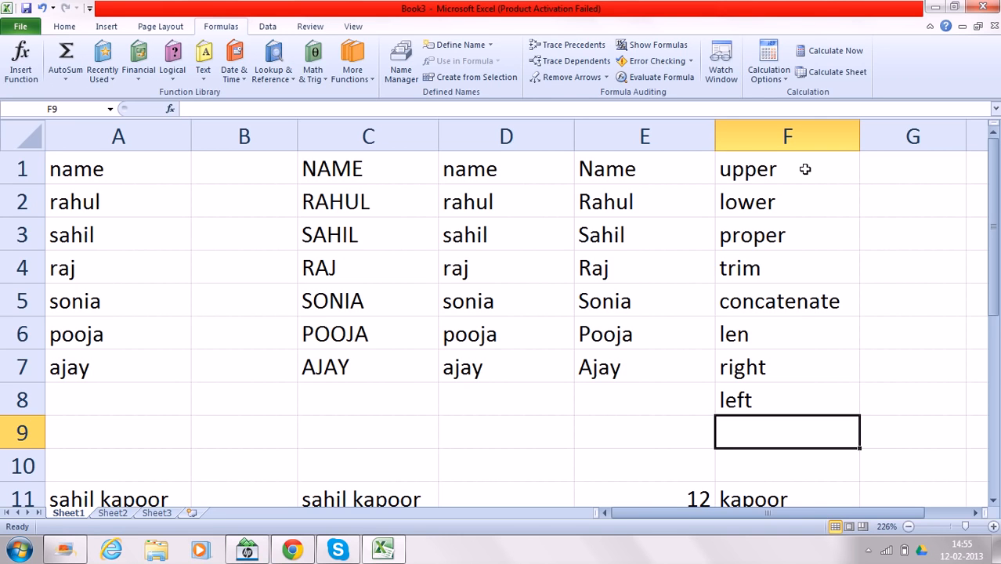
text(mid)
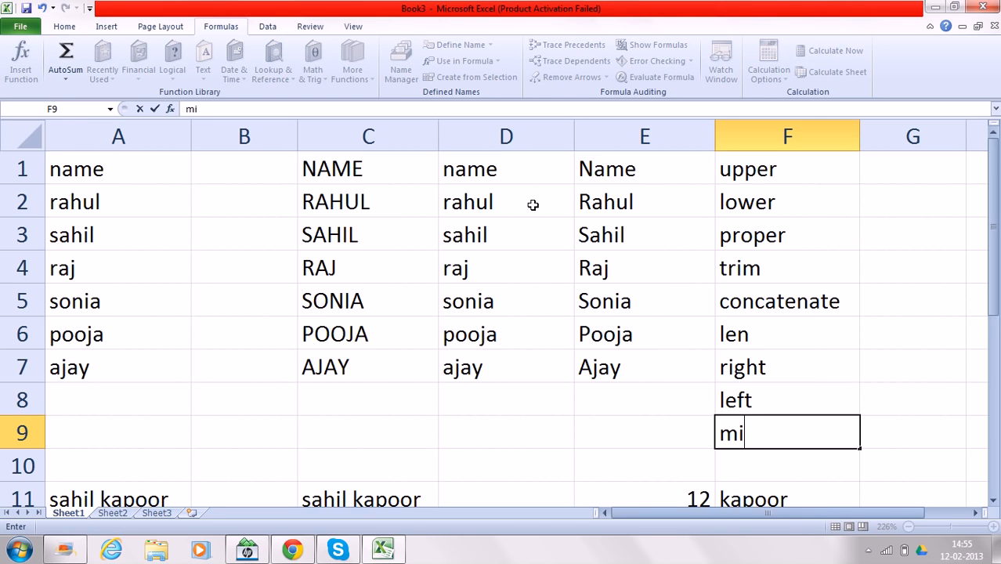
key(Return)
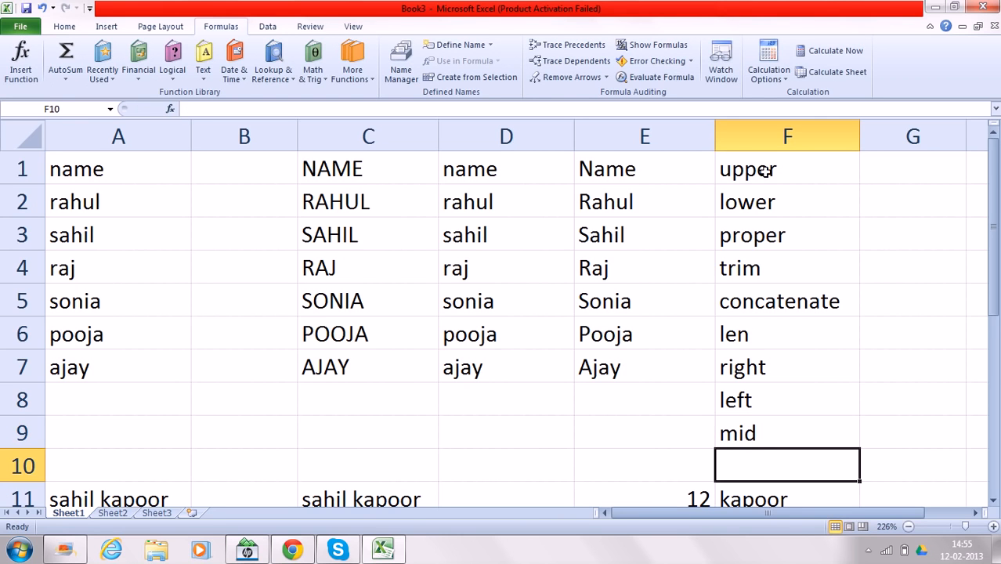
drag(765, 172, 782, 423)
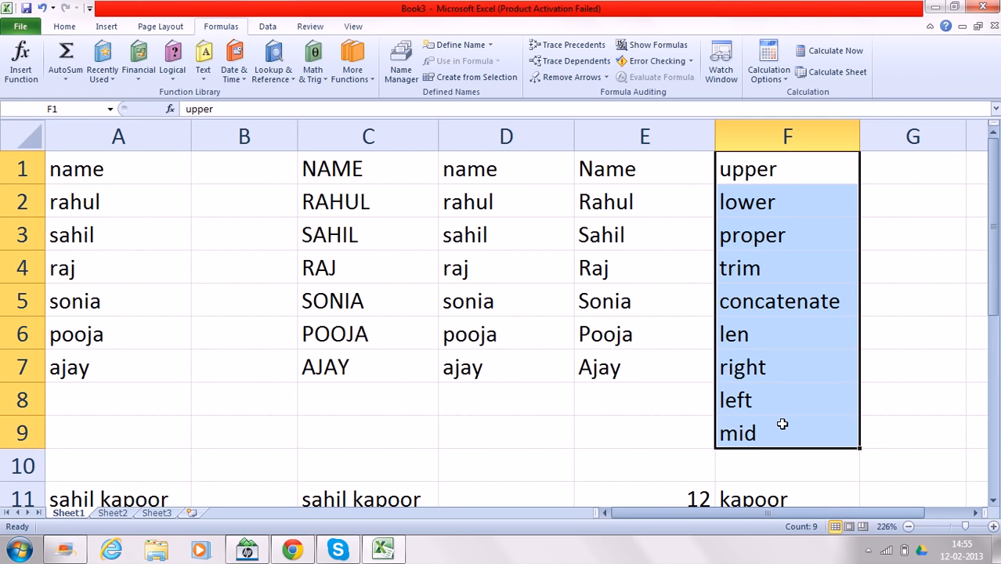
click(890, 363)
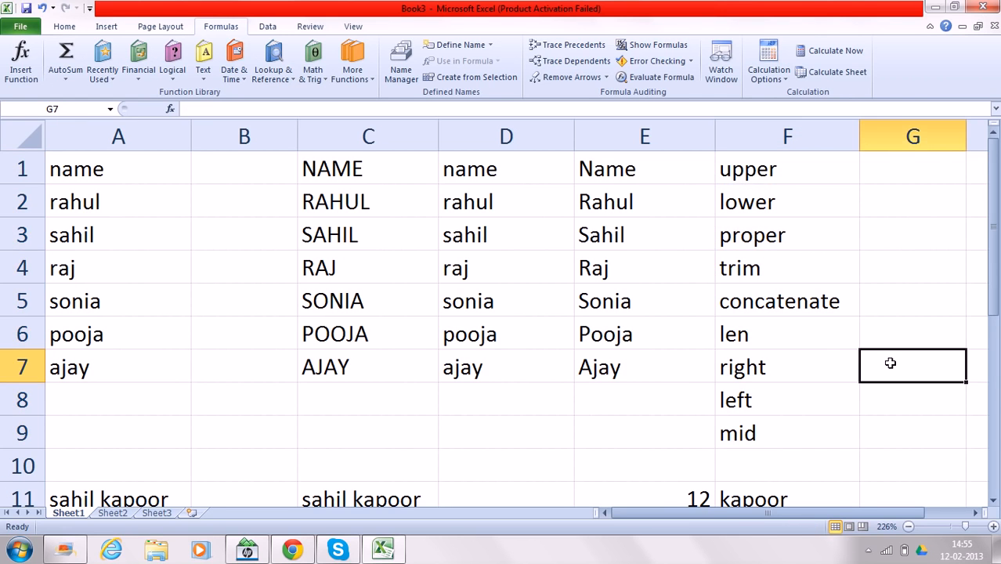